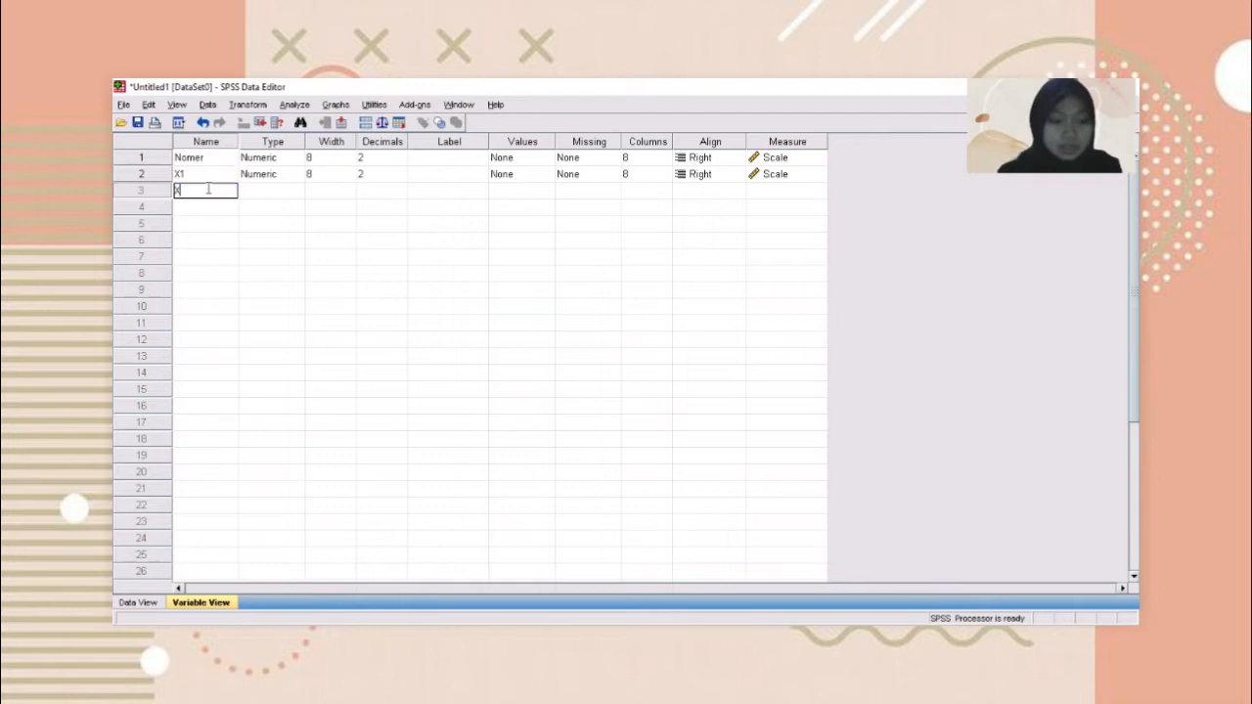
- Define the variables X2, X3 and Y in the rows below X1
key("Tab")
left_click(208, 207)
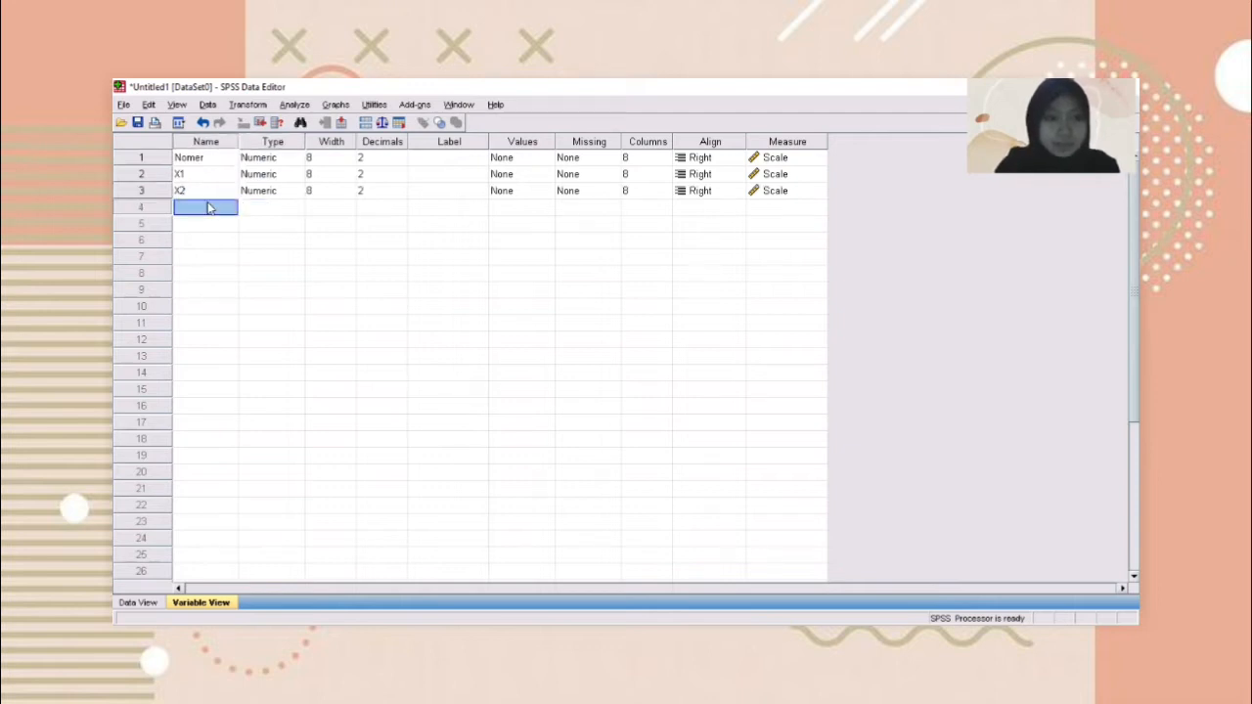
type("X3")
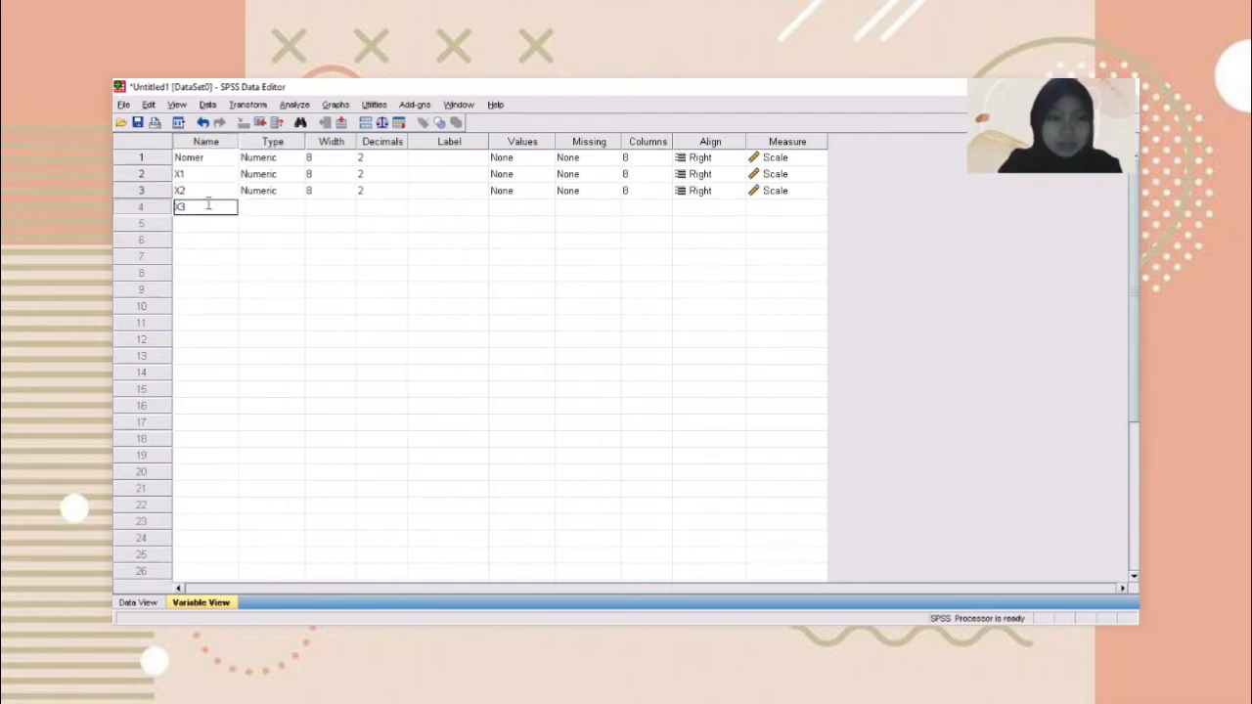
left_click(207, 229)
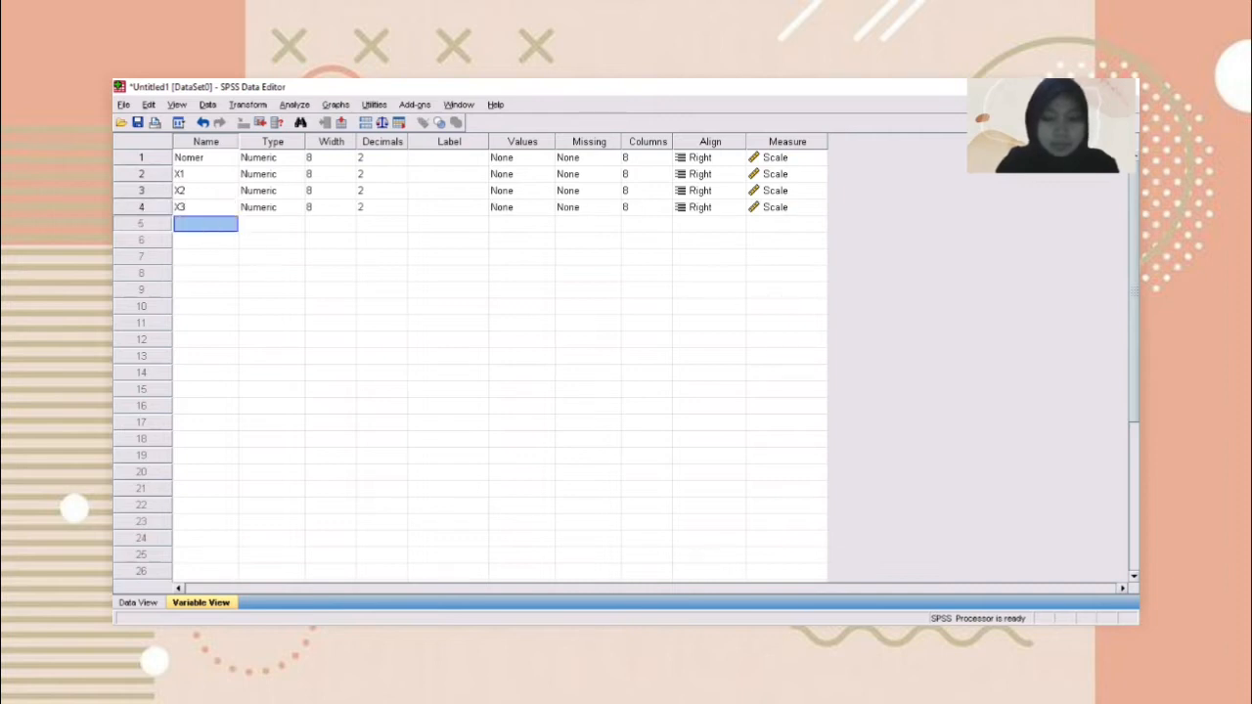
key("alt+Tab")
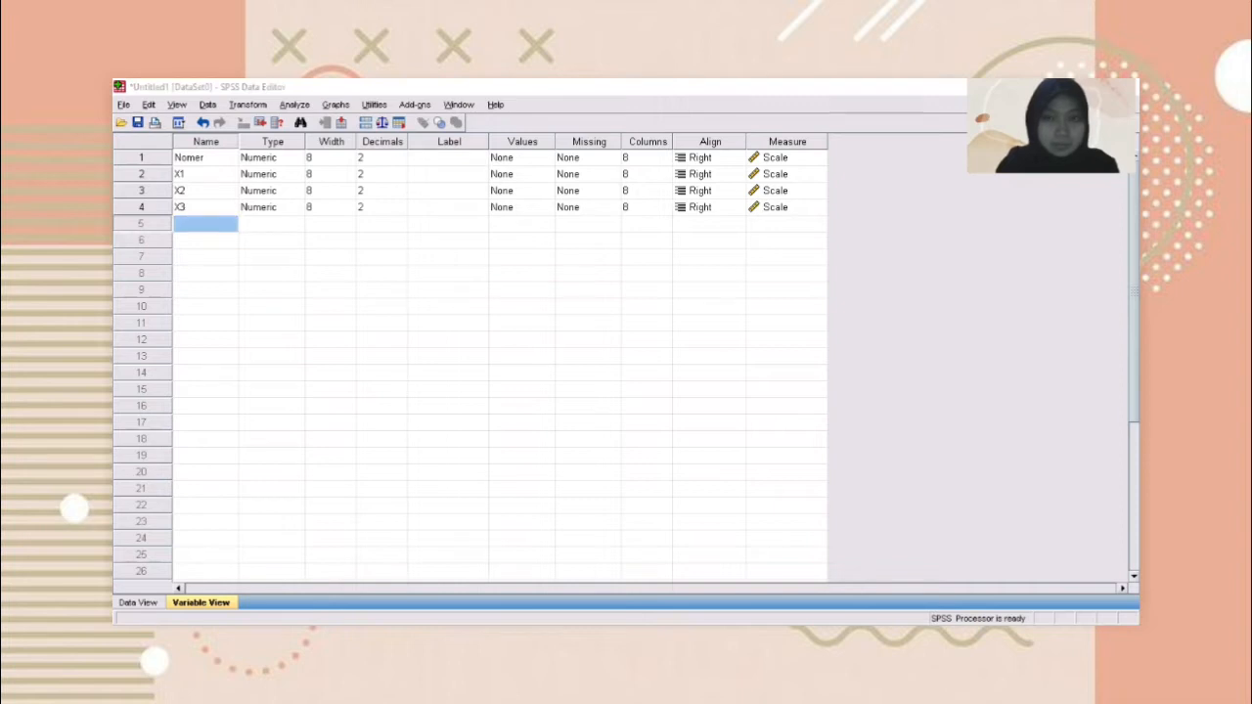
key("alt+Tab")
type("Y")
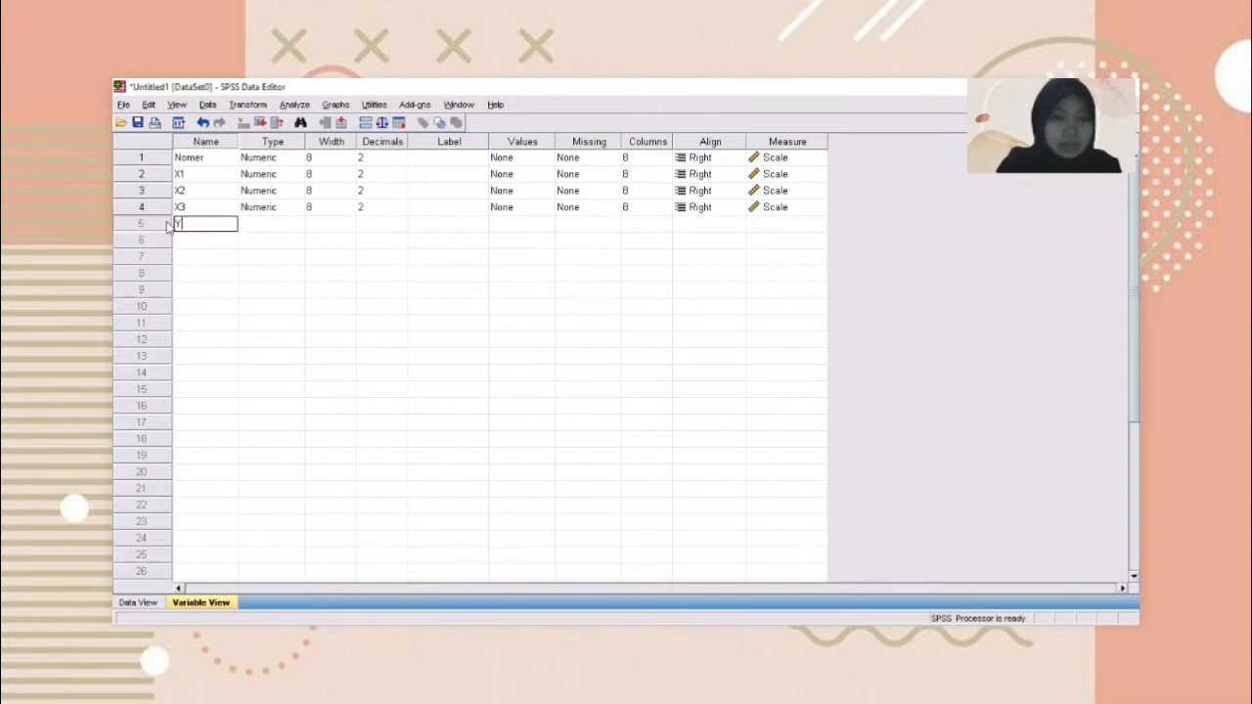
left_click(366, 251)
- Label the variable Nomer as "Nomer" and X1 as "Jenis Kelamin"
left_click(427, 177)
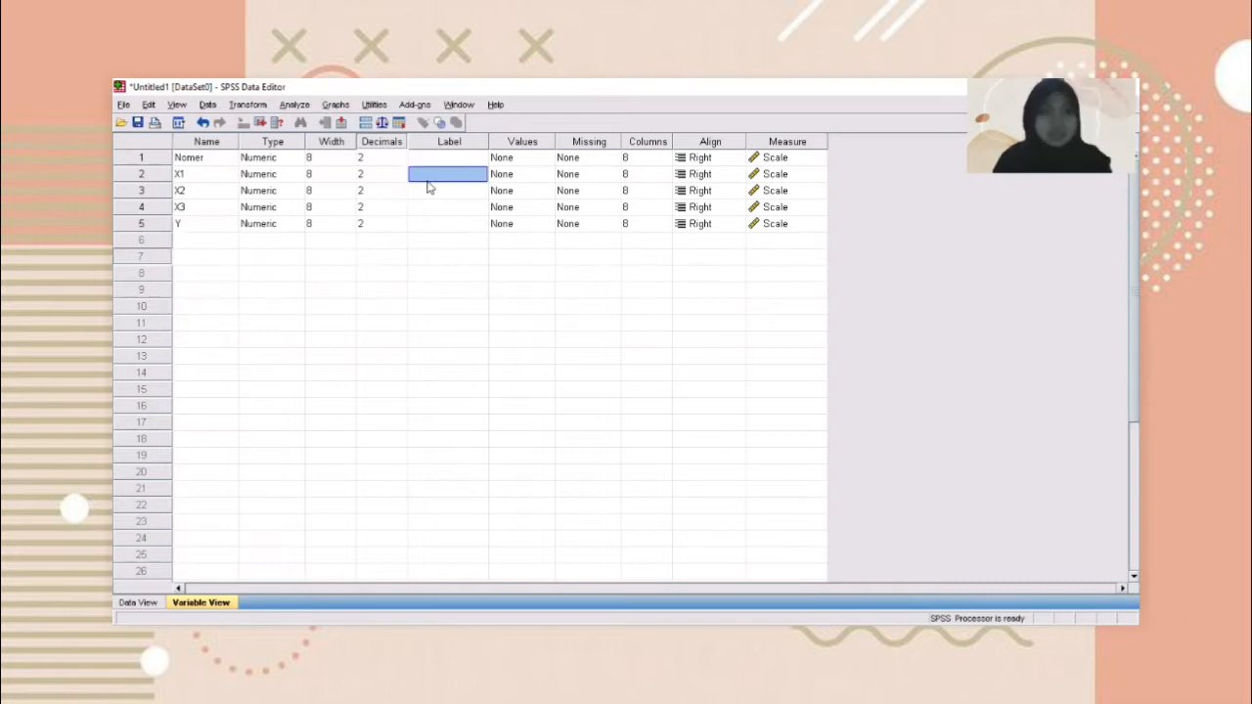
left_click(515, 159)
left_click(452, 159)
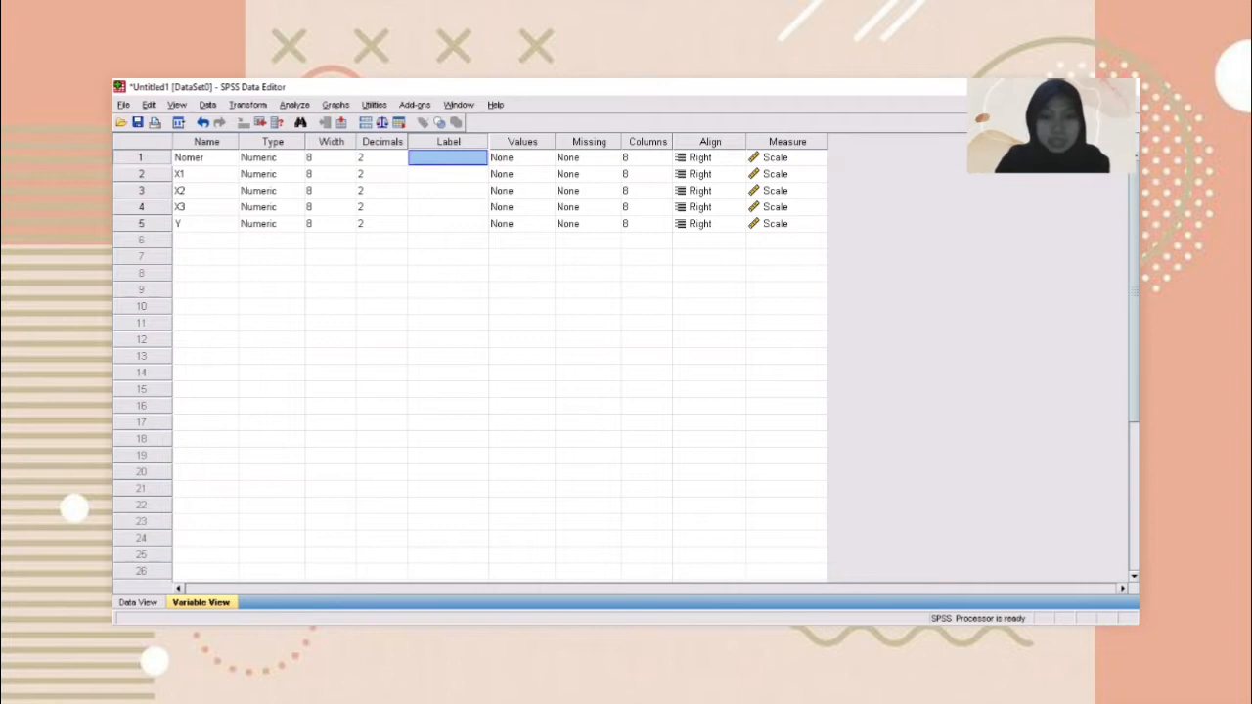
key("alt+Tab")
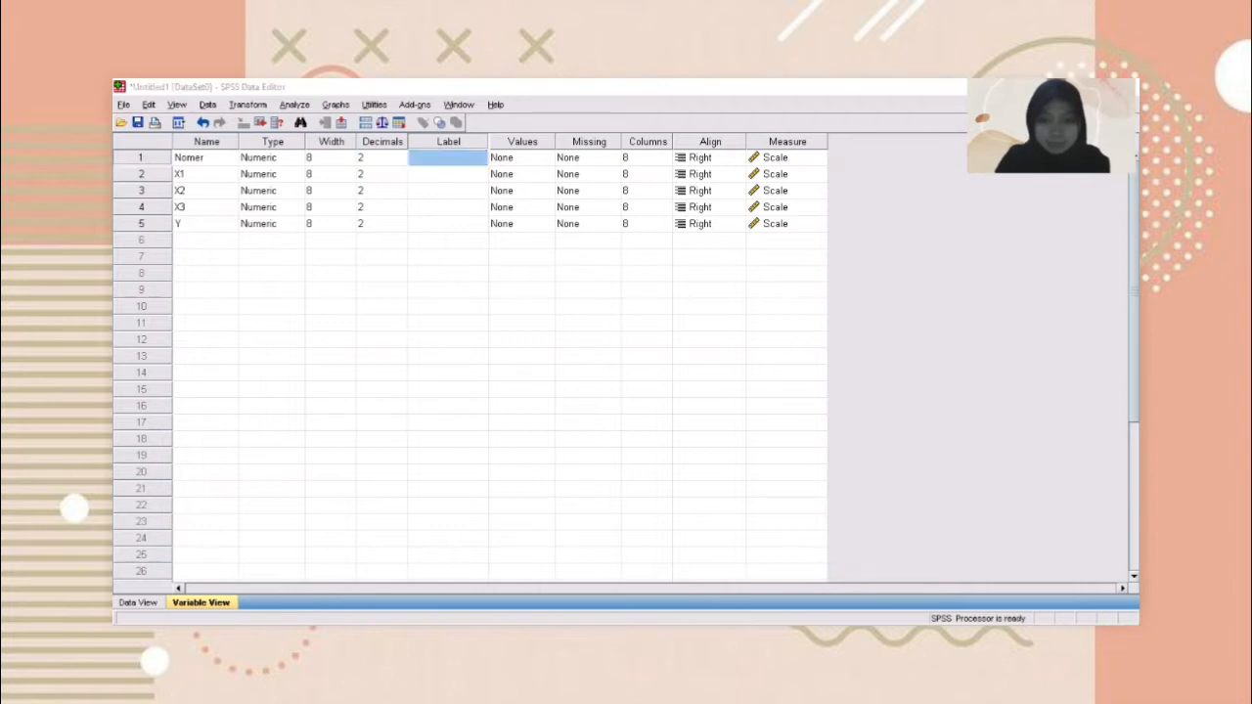
double_click(439, 163)
type("Nomer")
left_click(440, 180)
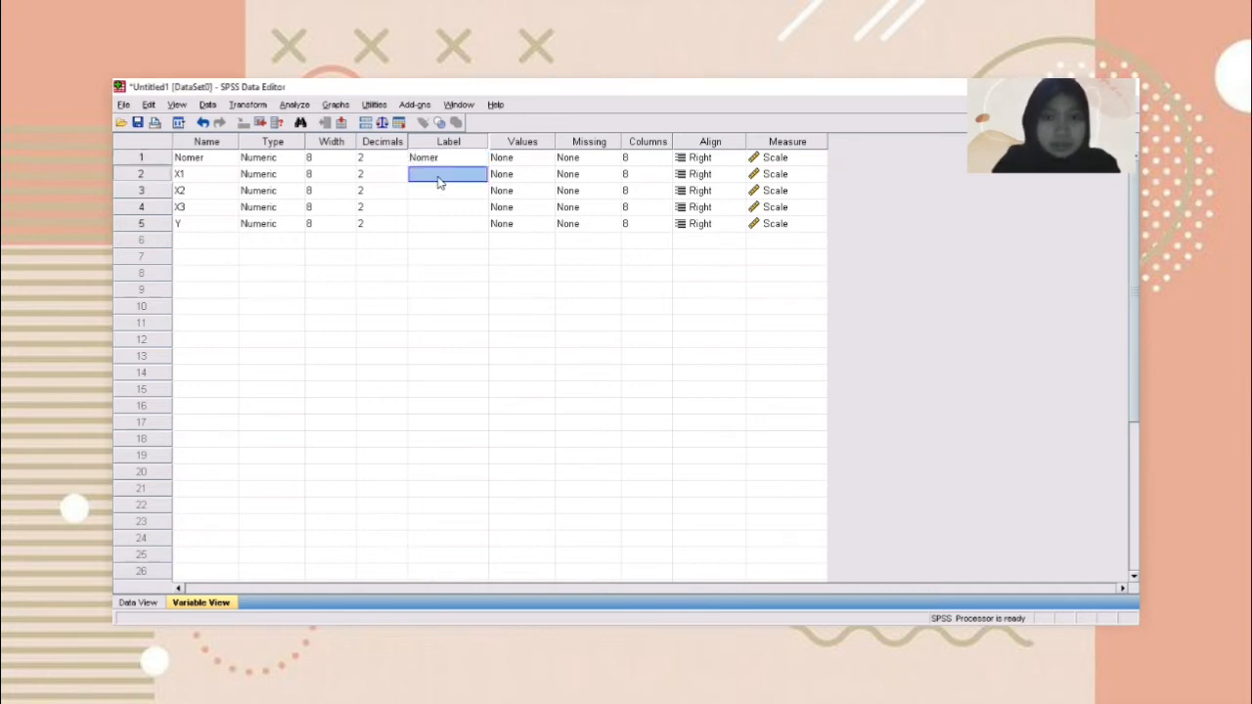
type("Jenis Kelamin")
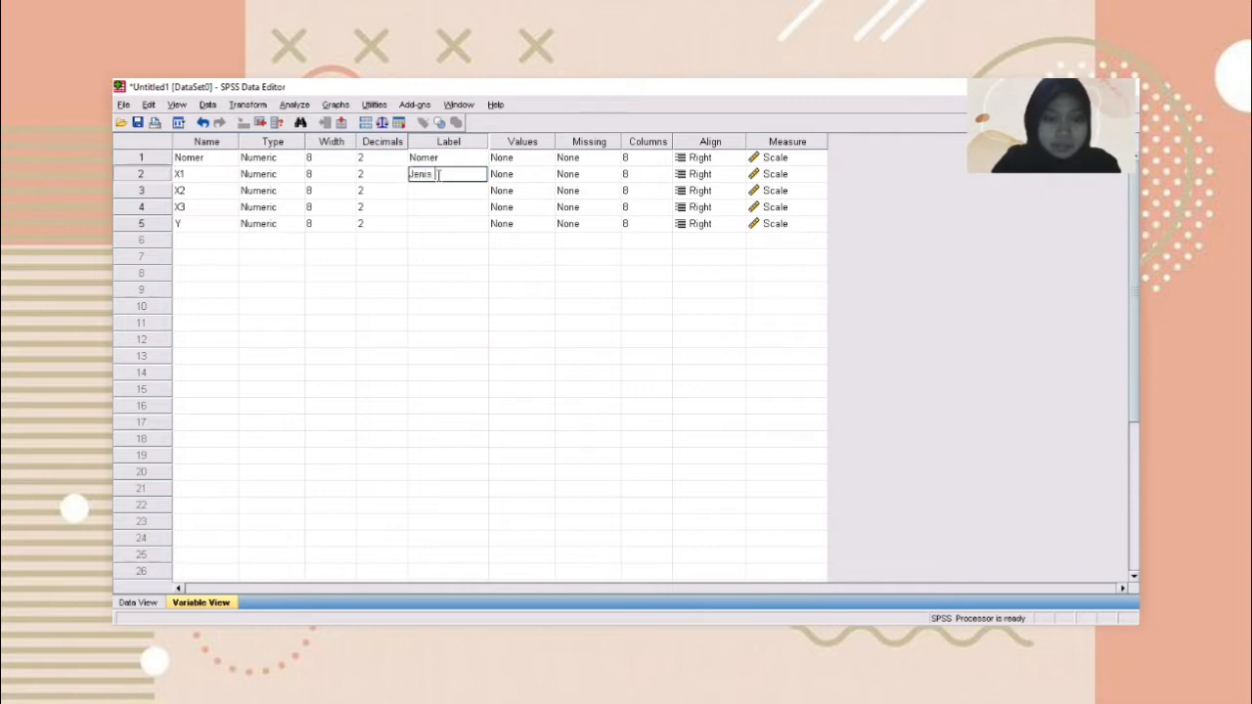
- Label the variable X2 as "Indeks Massa Tubuh" and X3 as "Tekanan Darah"
left_click(439, 189)
type("Indeks Ma")
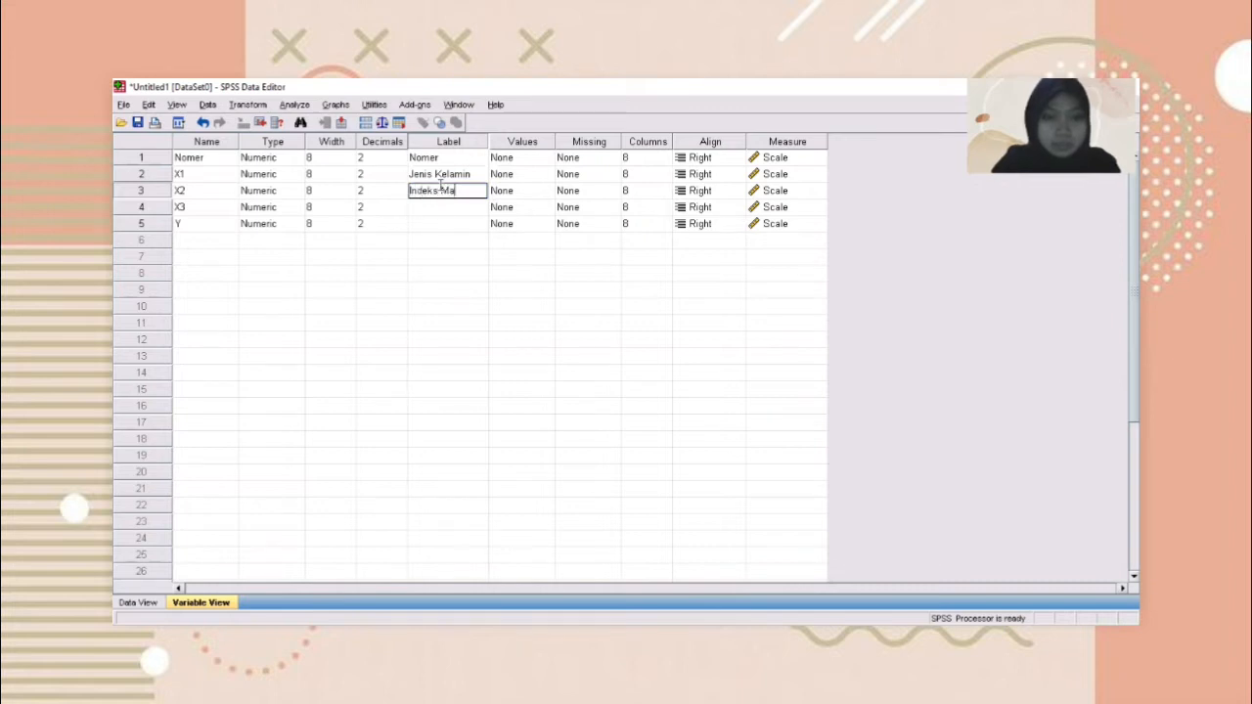
type("ssa Tubuh")
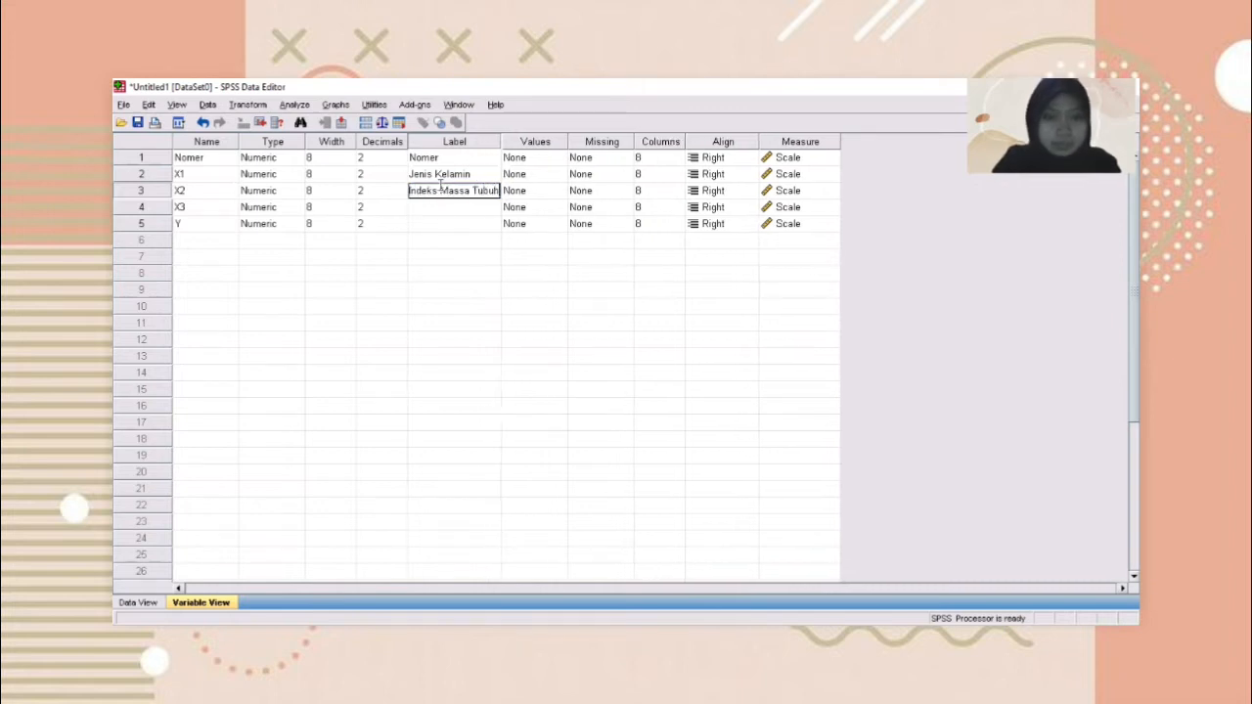
left_click(437, 215)
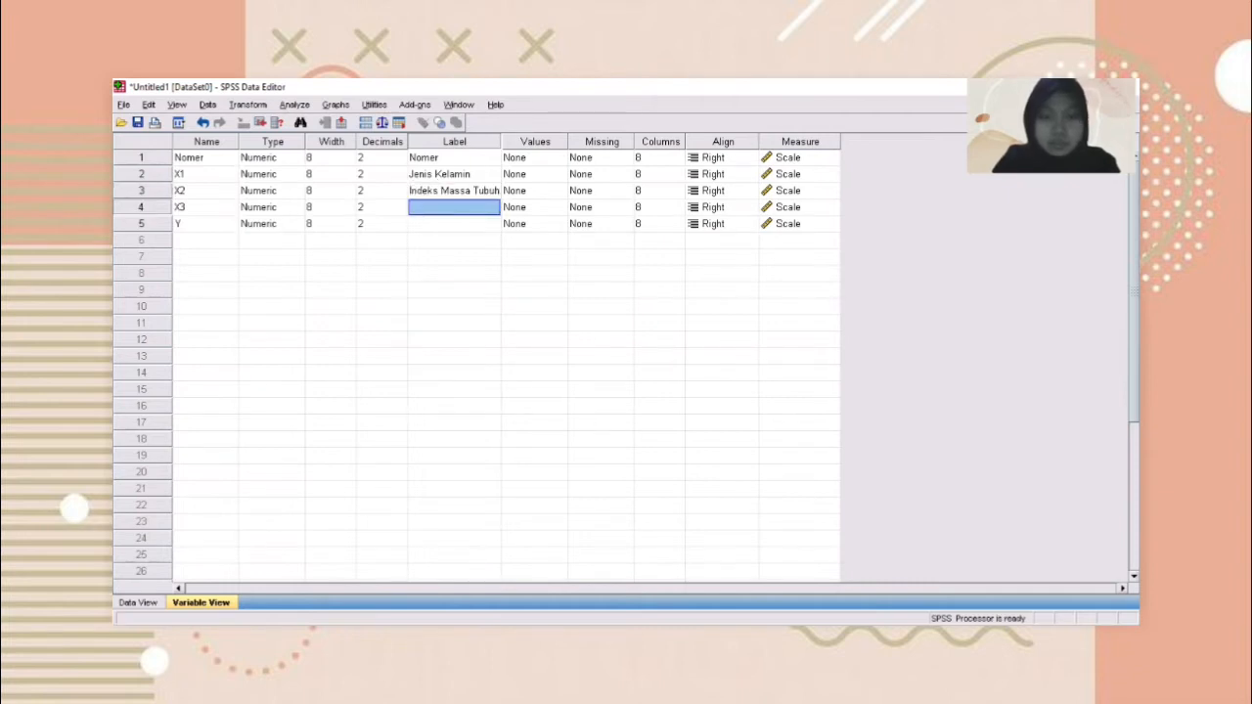
key("alt+Tab")
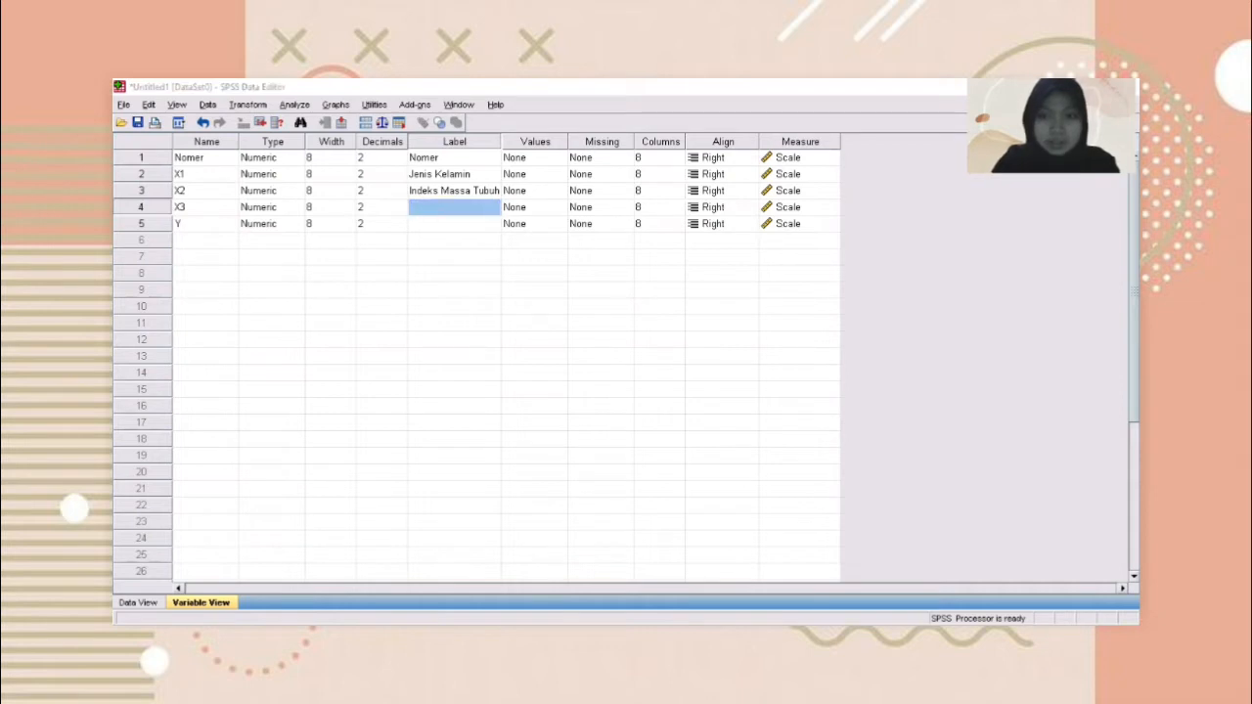
key("alt+Tab")
type("Tekan")
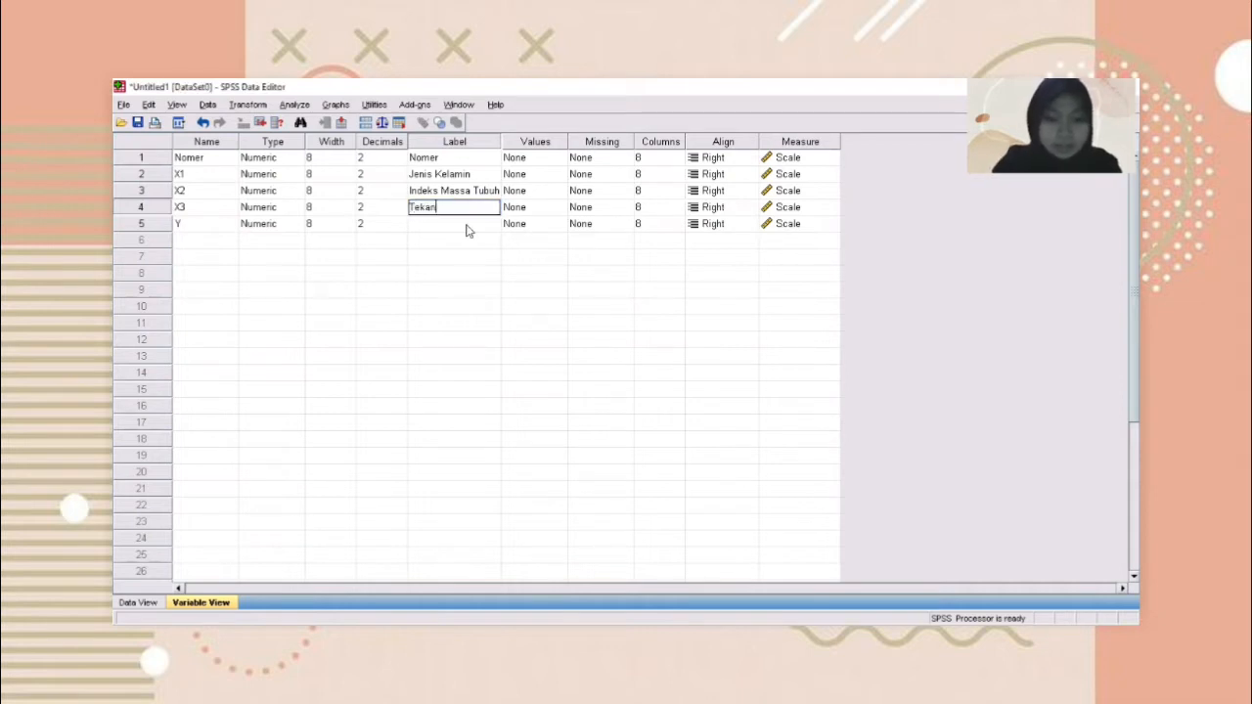
type("an Darah")
- Label the variable Y as "Kadar Gula Darah"
left_click(467, 227)
left_click(457, 223)
type("K")
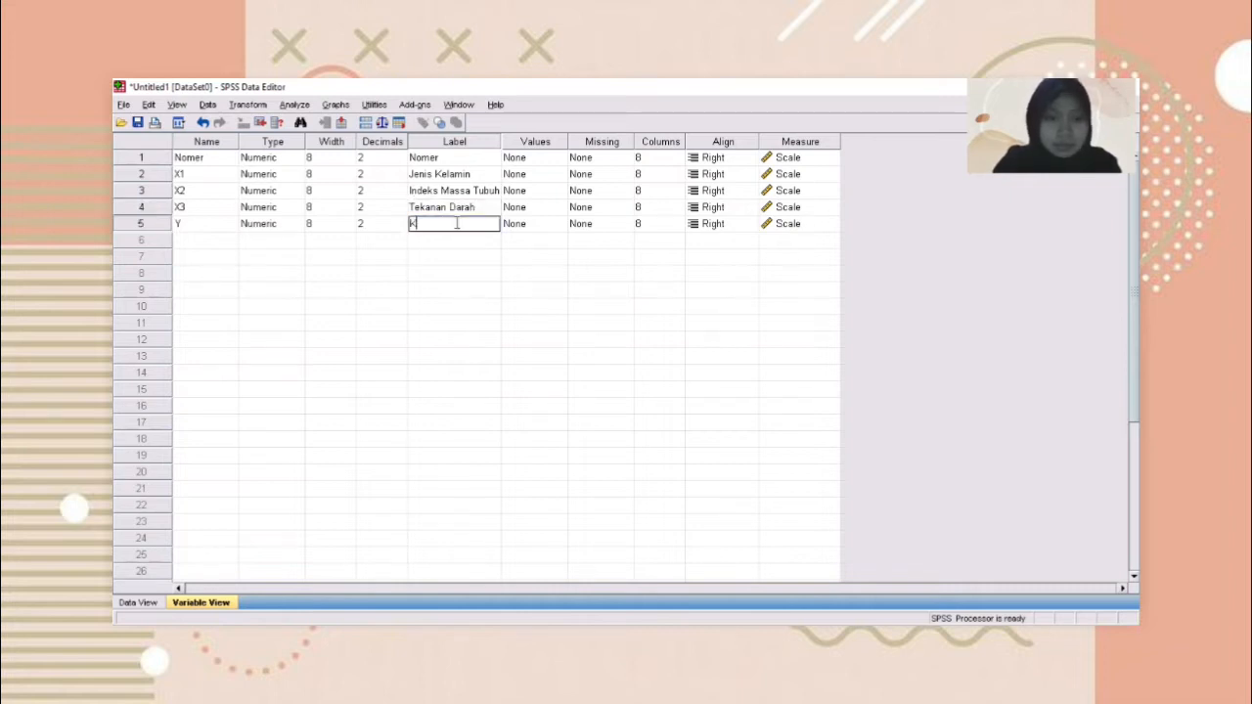
type("adar Gula")
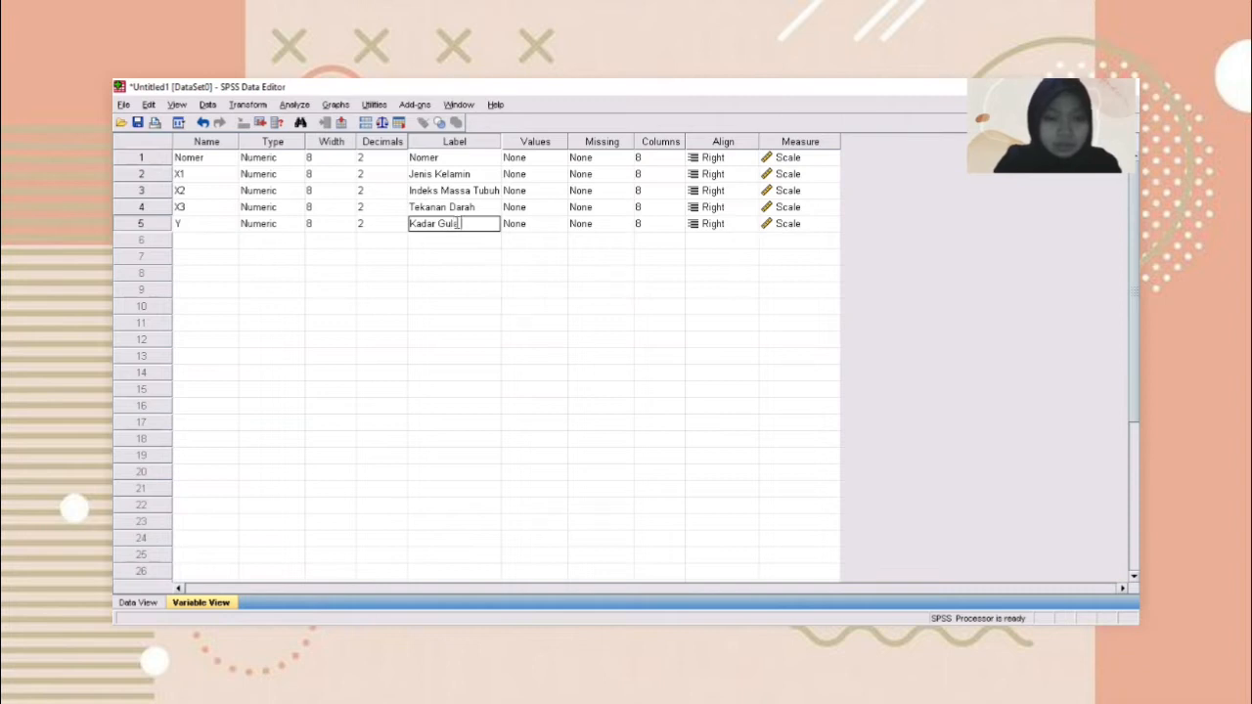
type(" Darah")
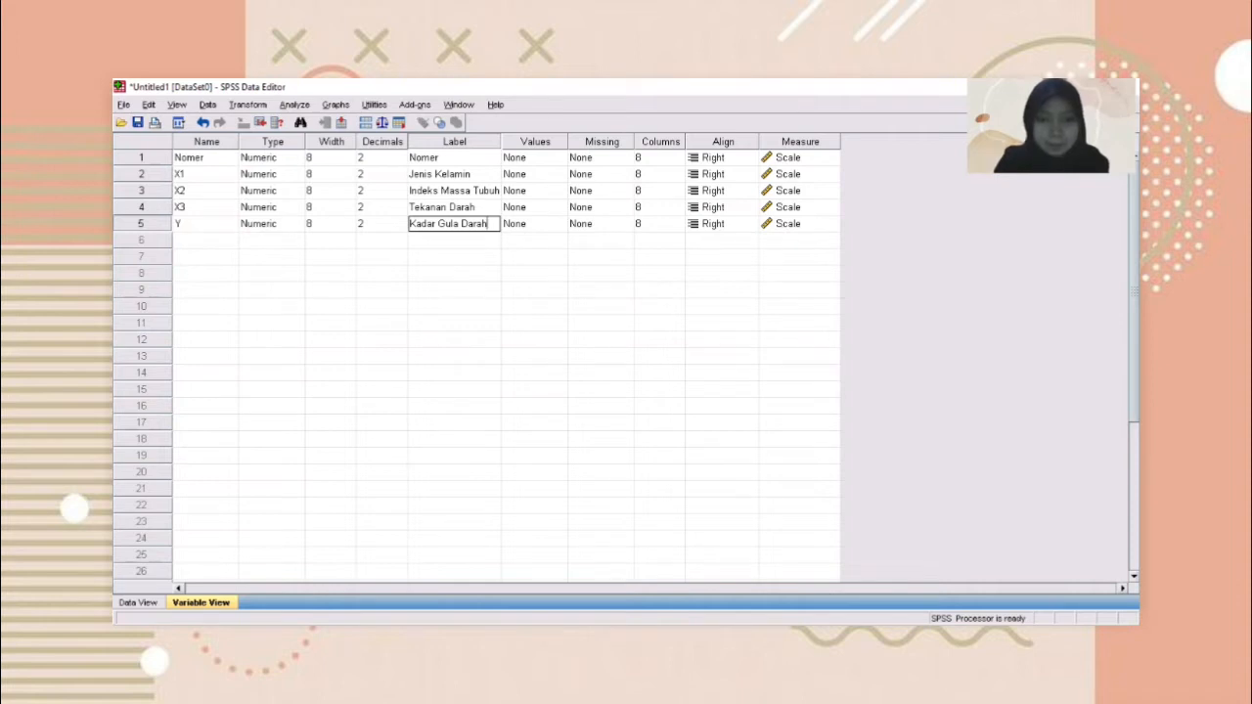
key("alt+Tab")
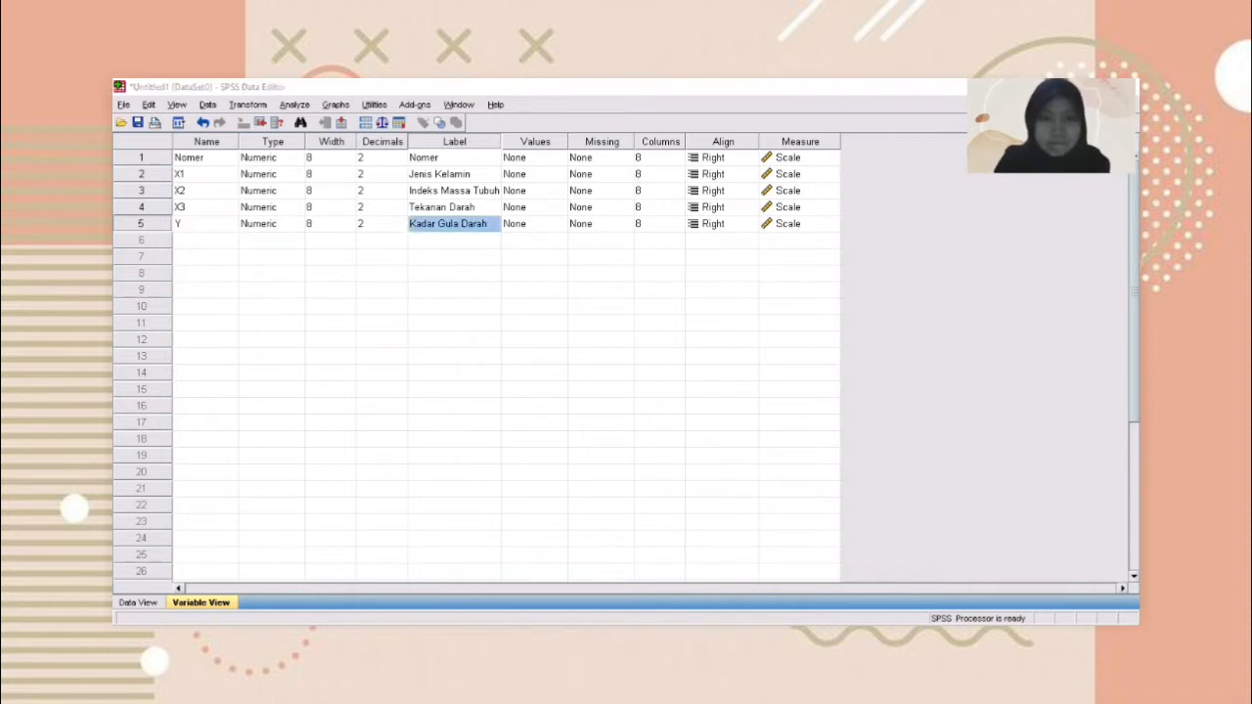
key("alt+Tab")
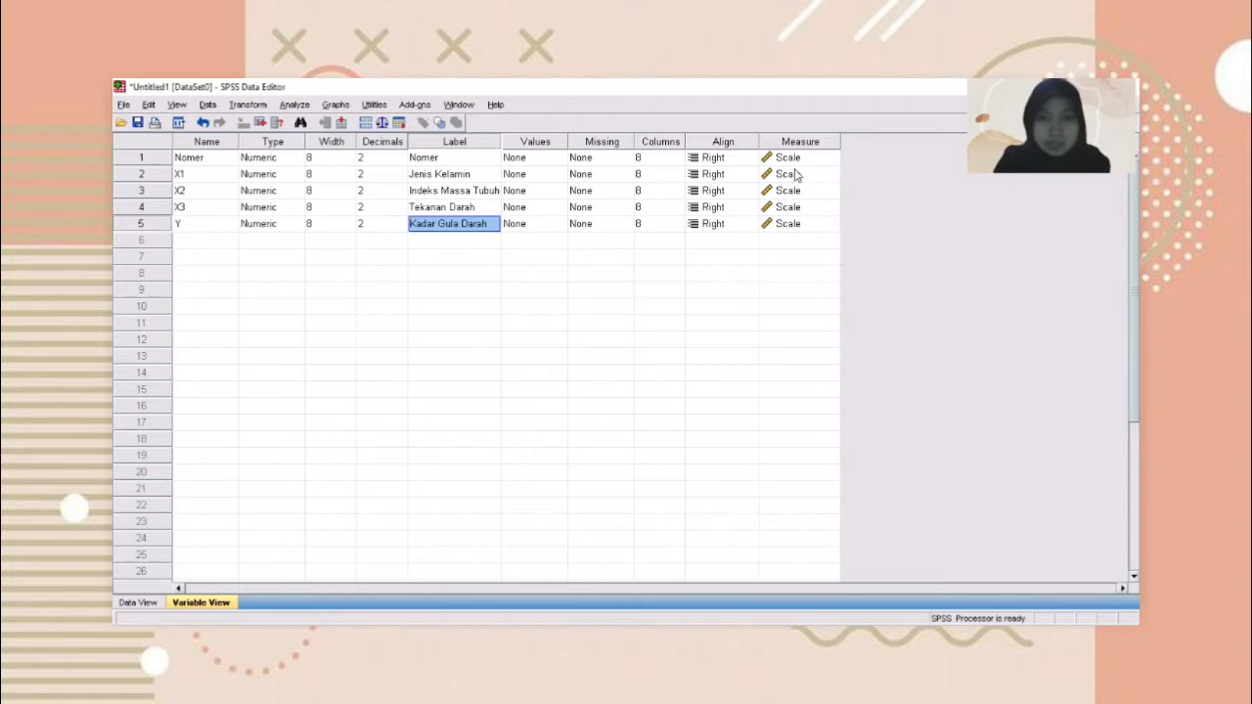
- Set the measurement level of X1, X2, X3 and Y to Nominal
left_click(797, 174)
left_click(831, 174)
left_click(795, 221)
left_click(817, 191)
left_click(832, 191)
left_click(794, 237)
left_click(826, 207)
left_click(832, 207)
left_click(797, 255)
left_click(830, 226)
left_click(831, 224)
left_click(802, 271)
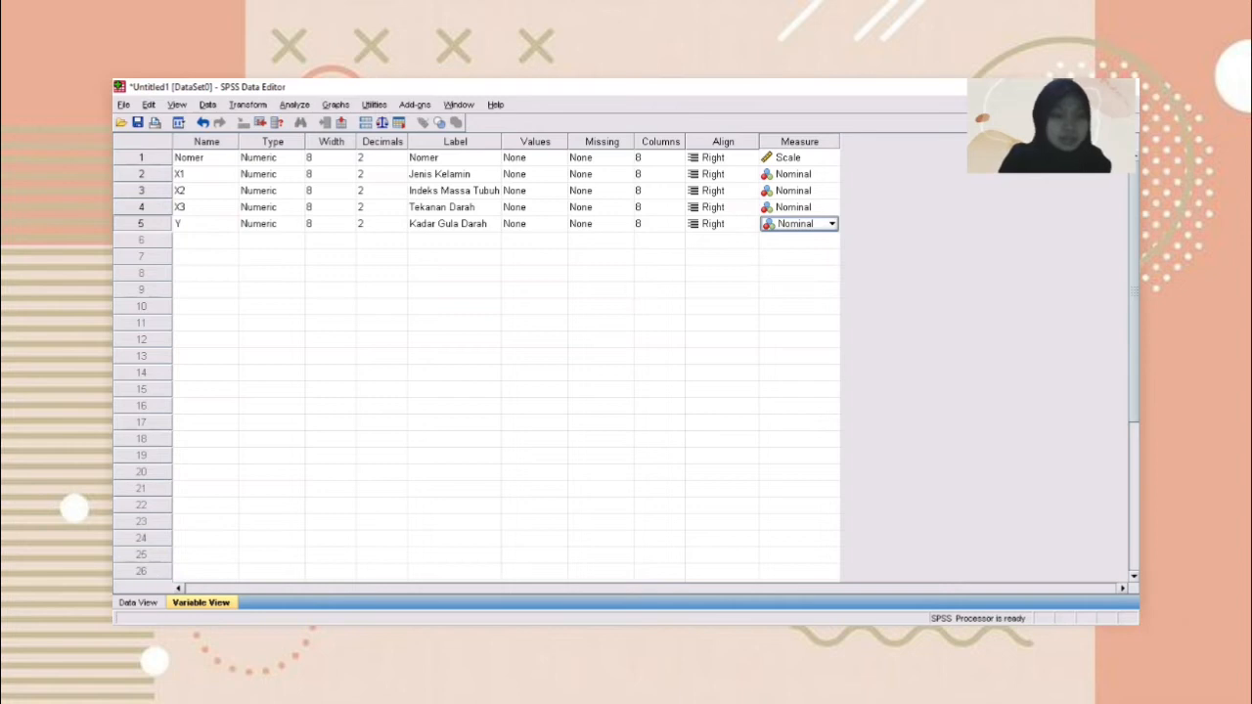
left_click(138, 603)
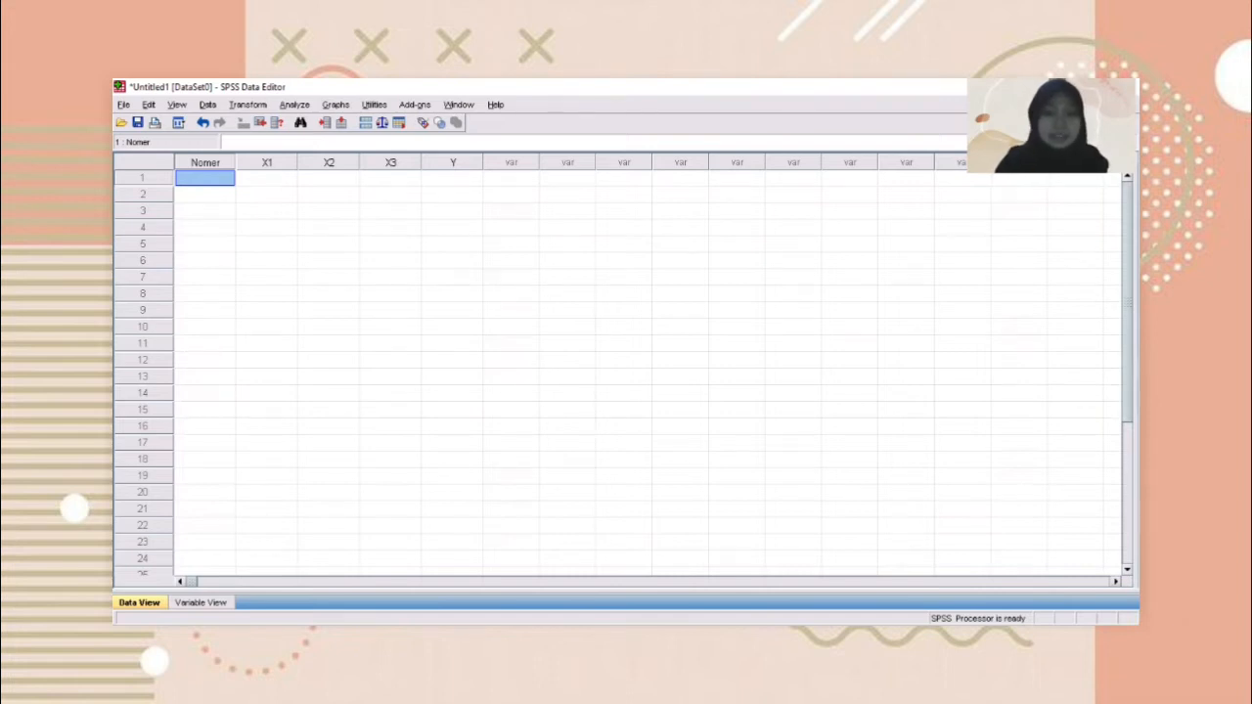
key("alt+Tab")
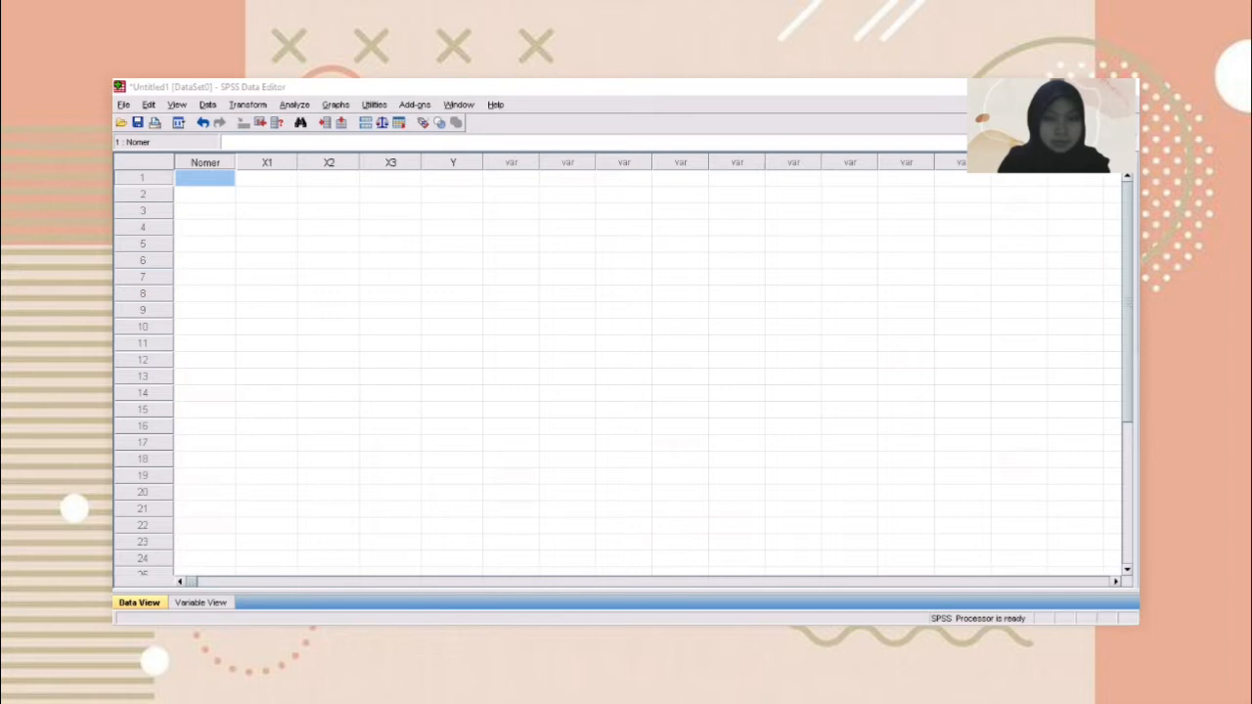
key("alt+Tab")
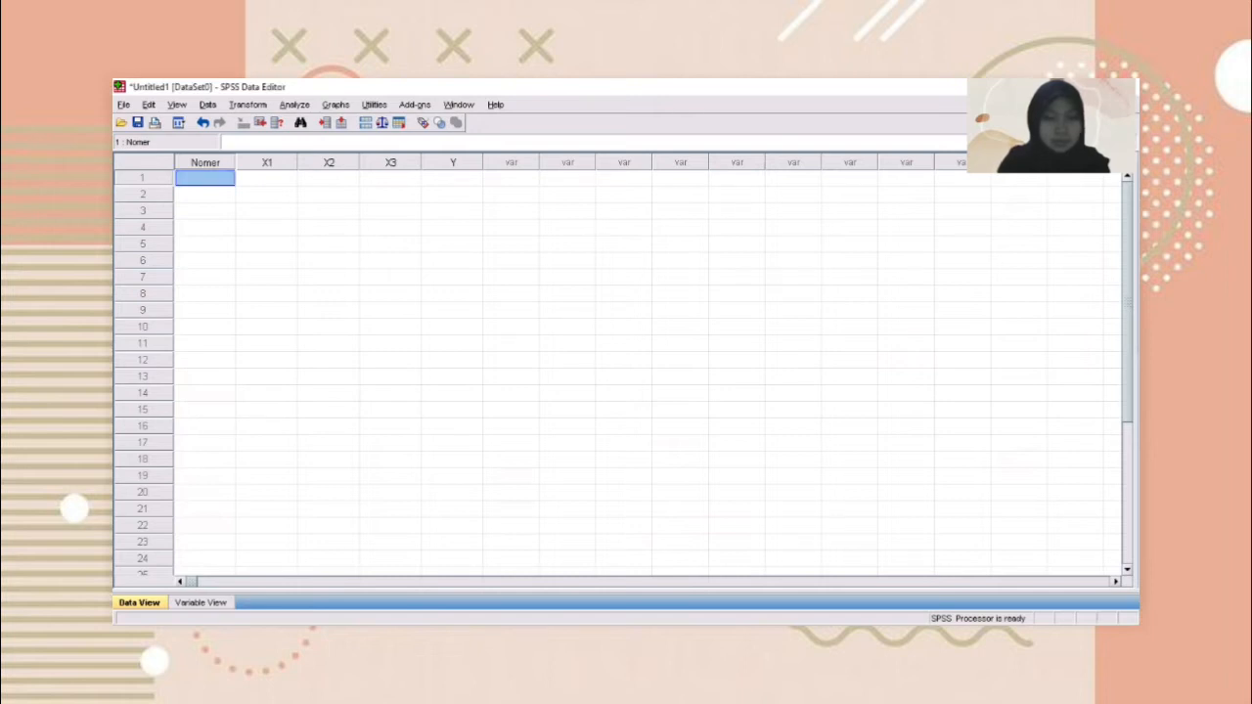
key("alt+Tab")
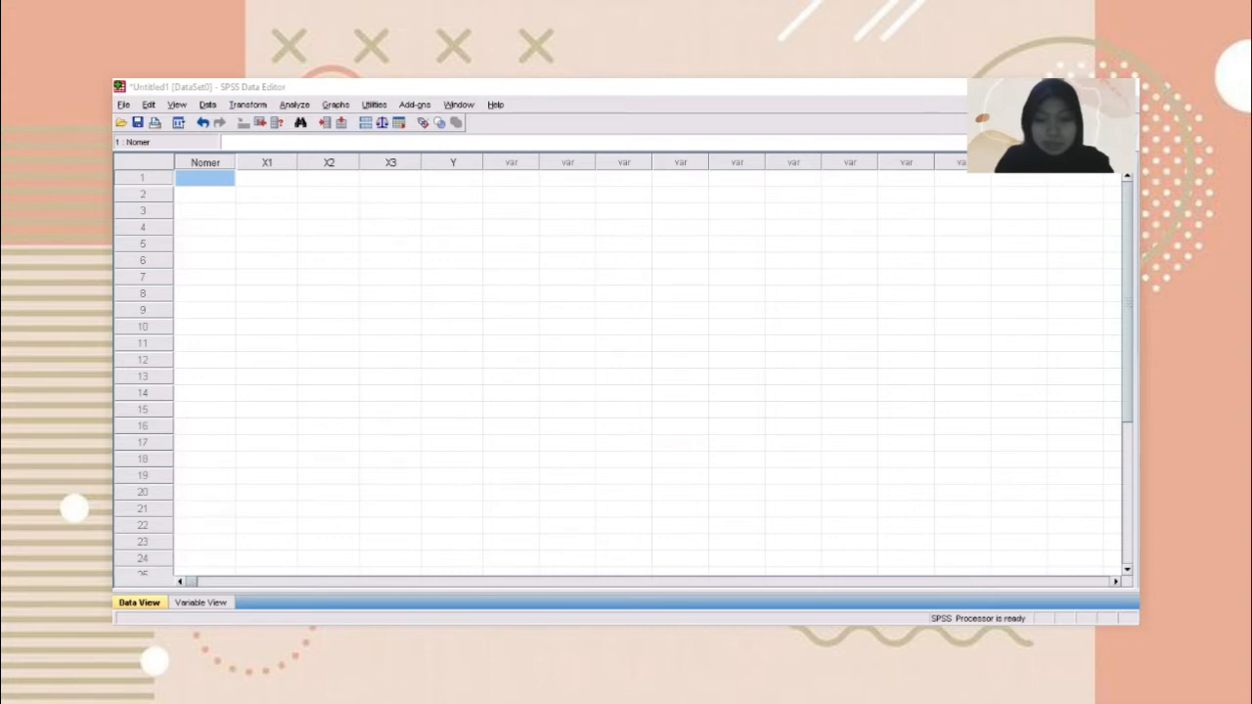
left_click(200, 603)
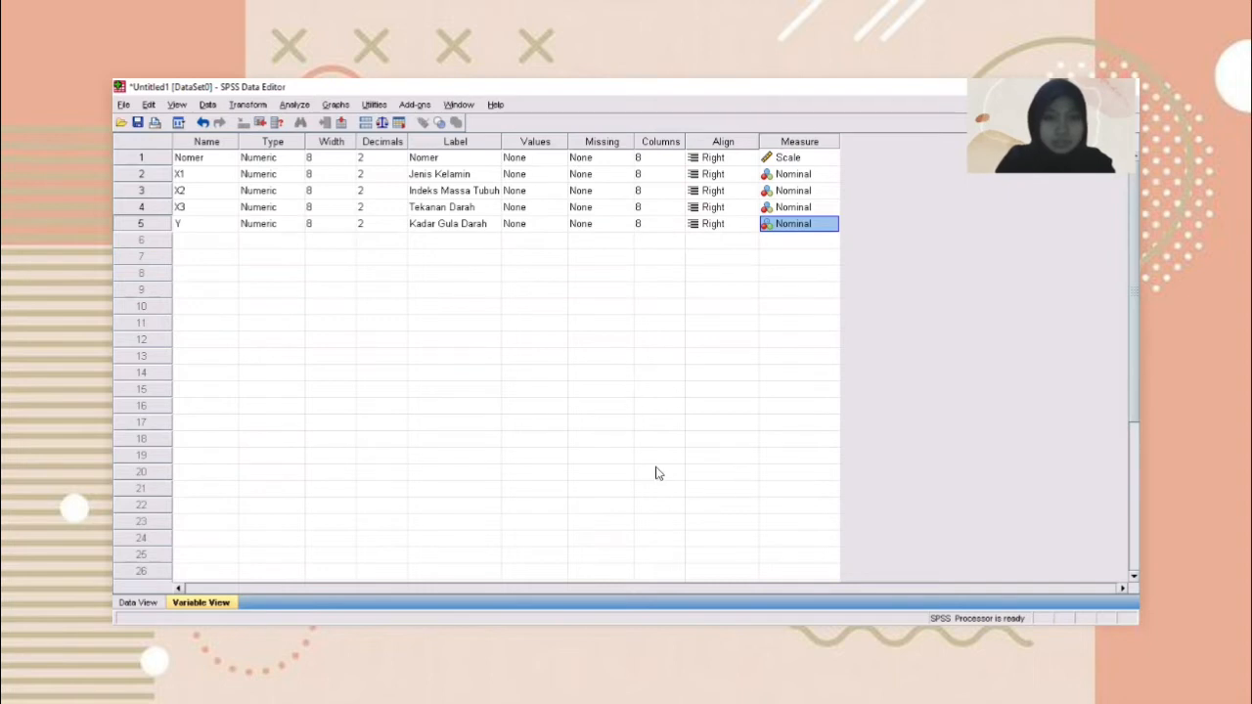
left_click(958, 592)
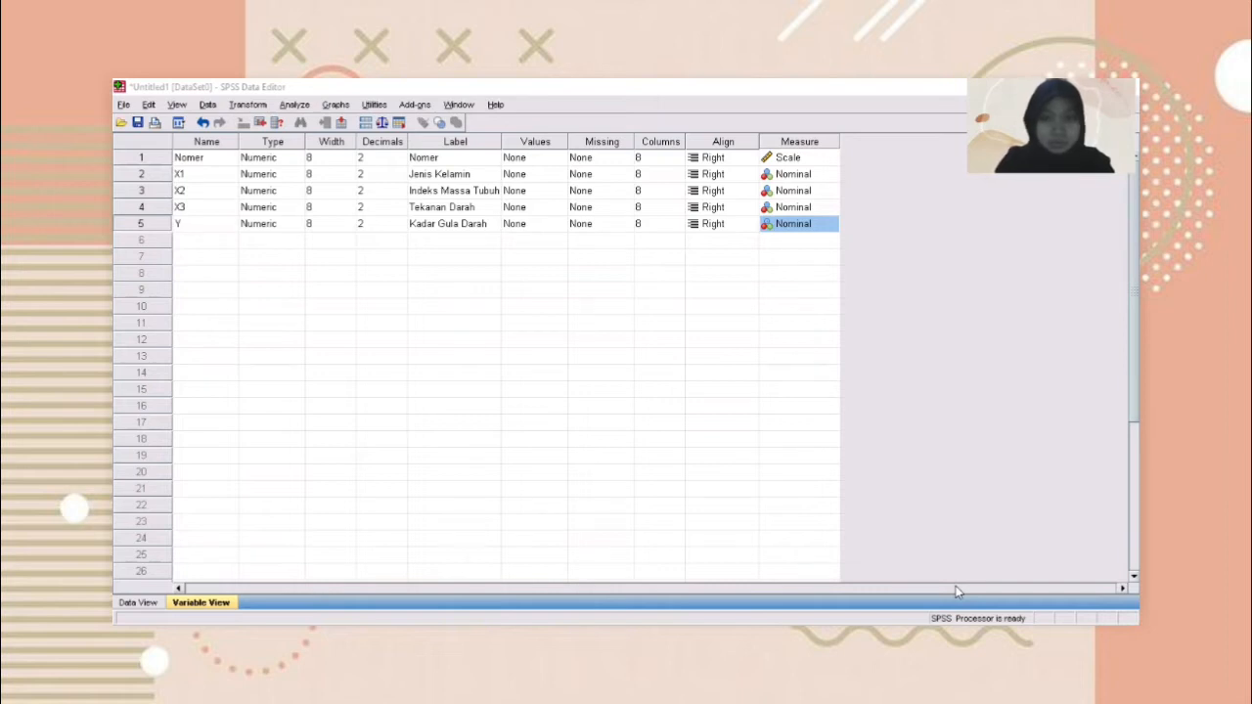
- Add the value label 0 = "perempuan" to the variable Nomer
left_click(536, 159)
left_click(558, 159)
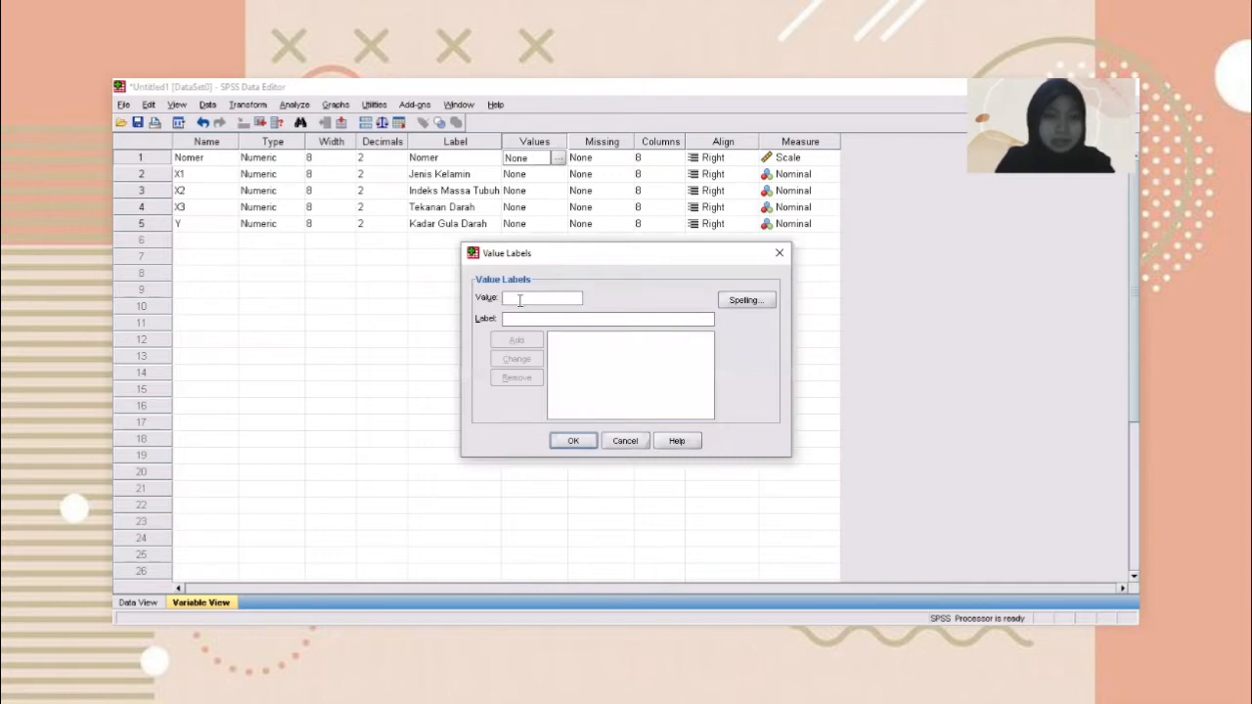
type("0")
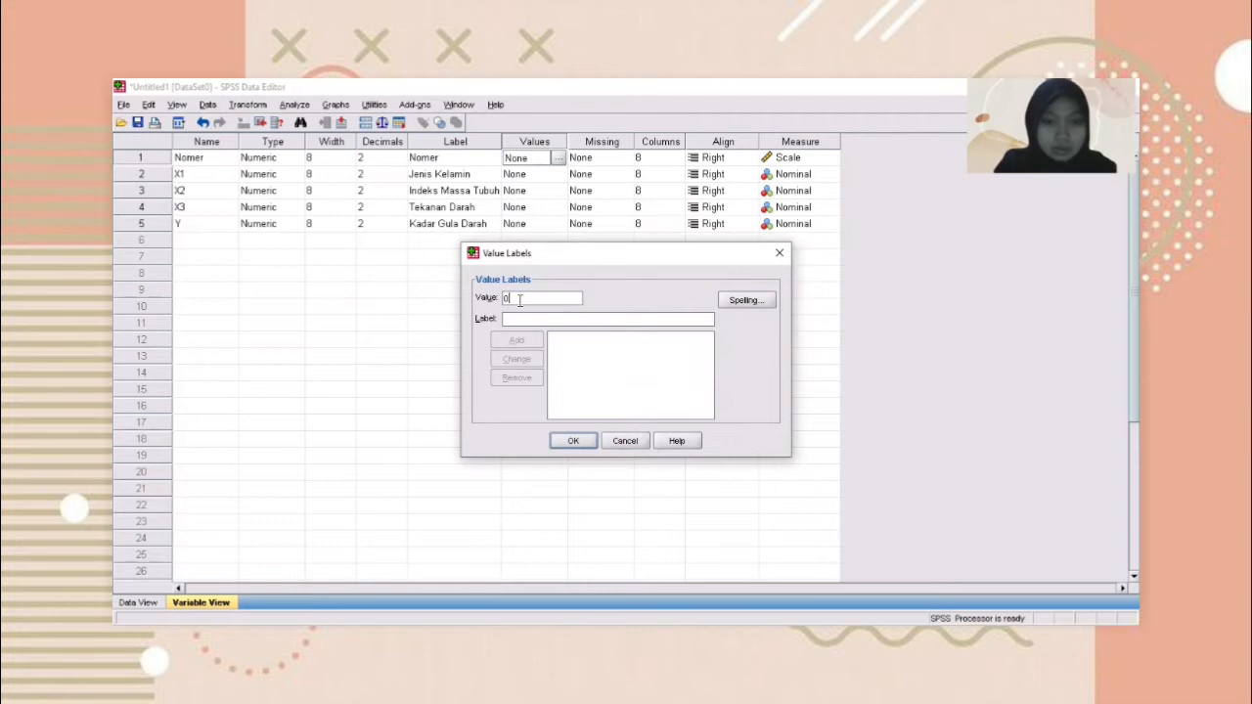
left_click(520, 320)
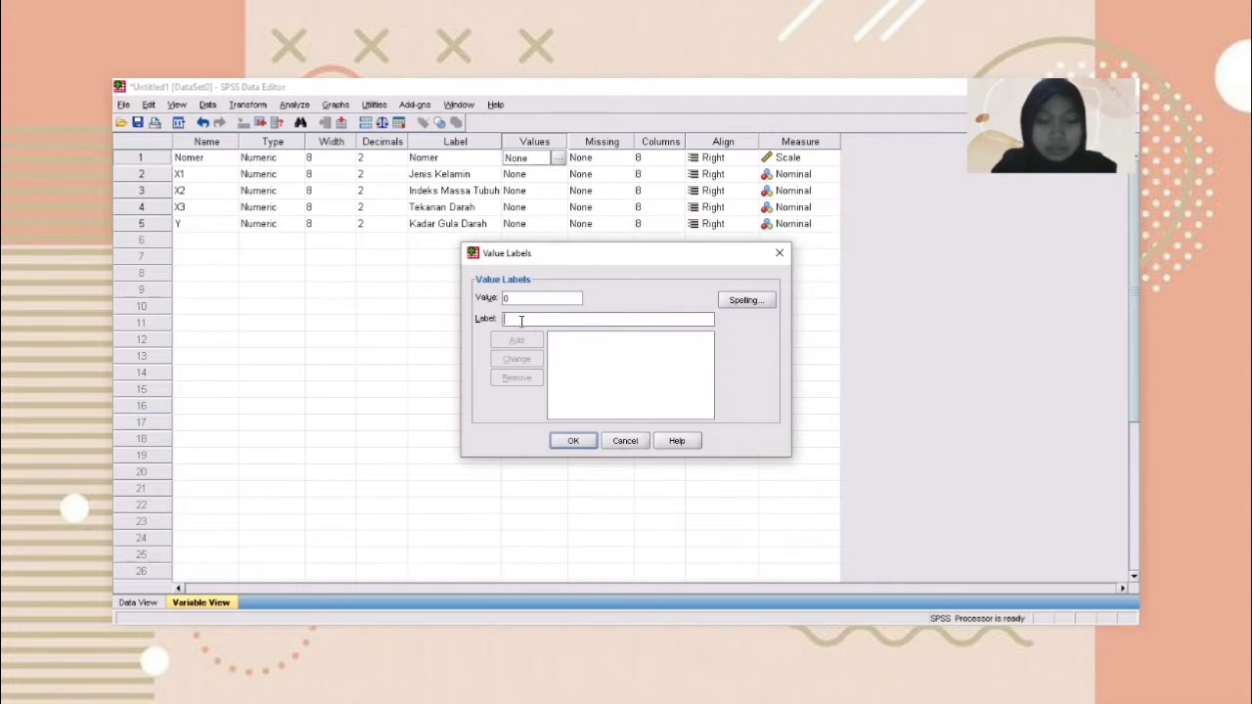
left_click(767, 586)
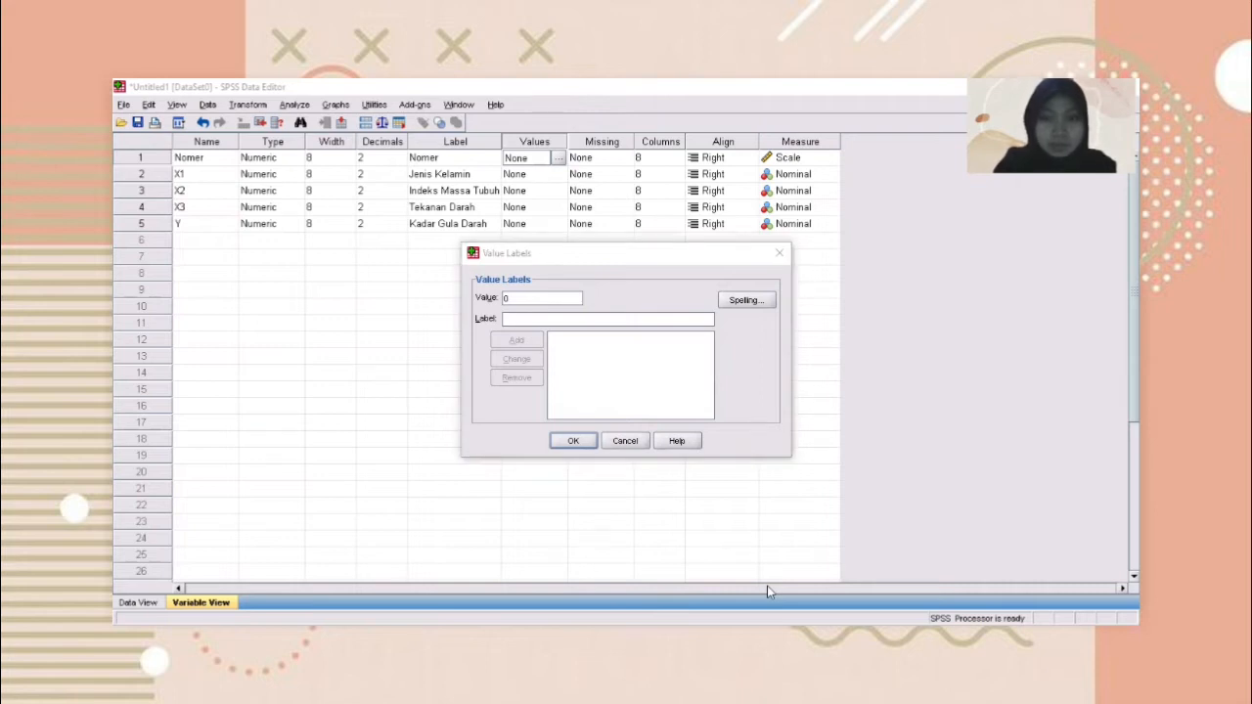
left_click(552, 319)
type("perempuan")
left_click(518, 340)
- Add the value label 1 = "laki-laki" to Nomer and apply the value labels
type("1")
left_click(515, 319)
type("laki-laki")
left_click(517, 340)
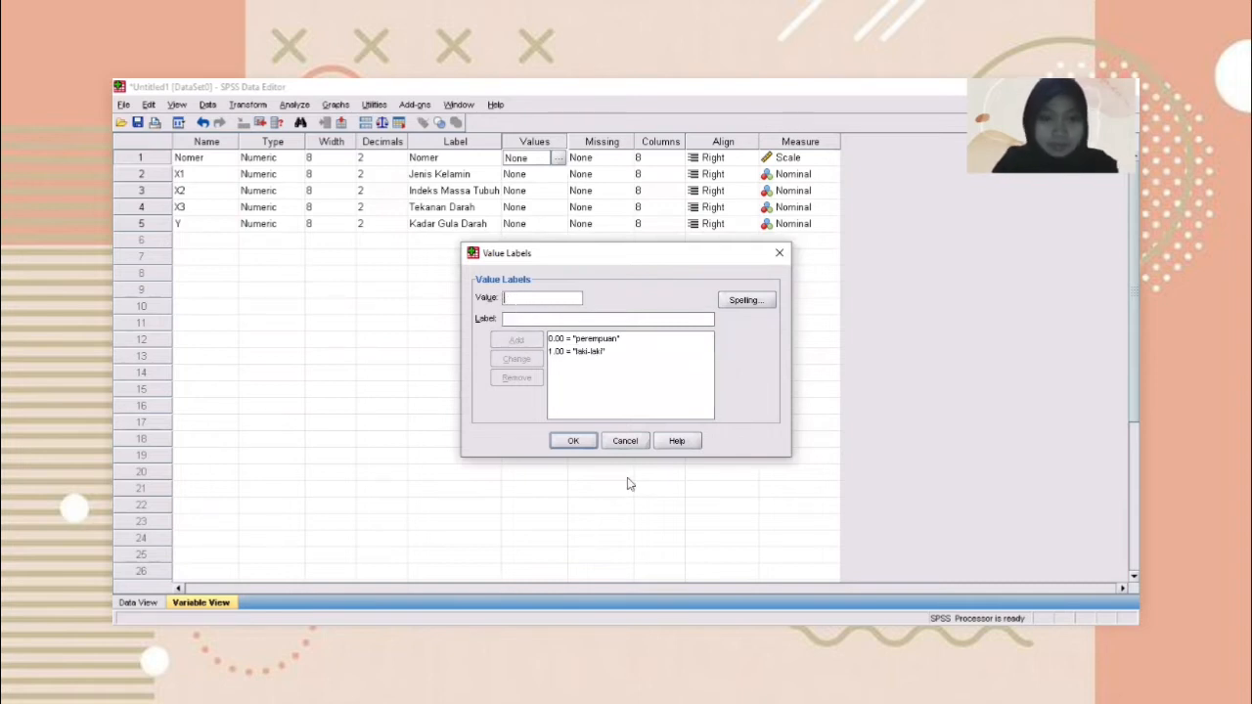
left_click(572, 441)
left_click(554, 176)
left_click(558, 174)
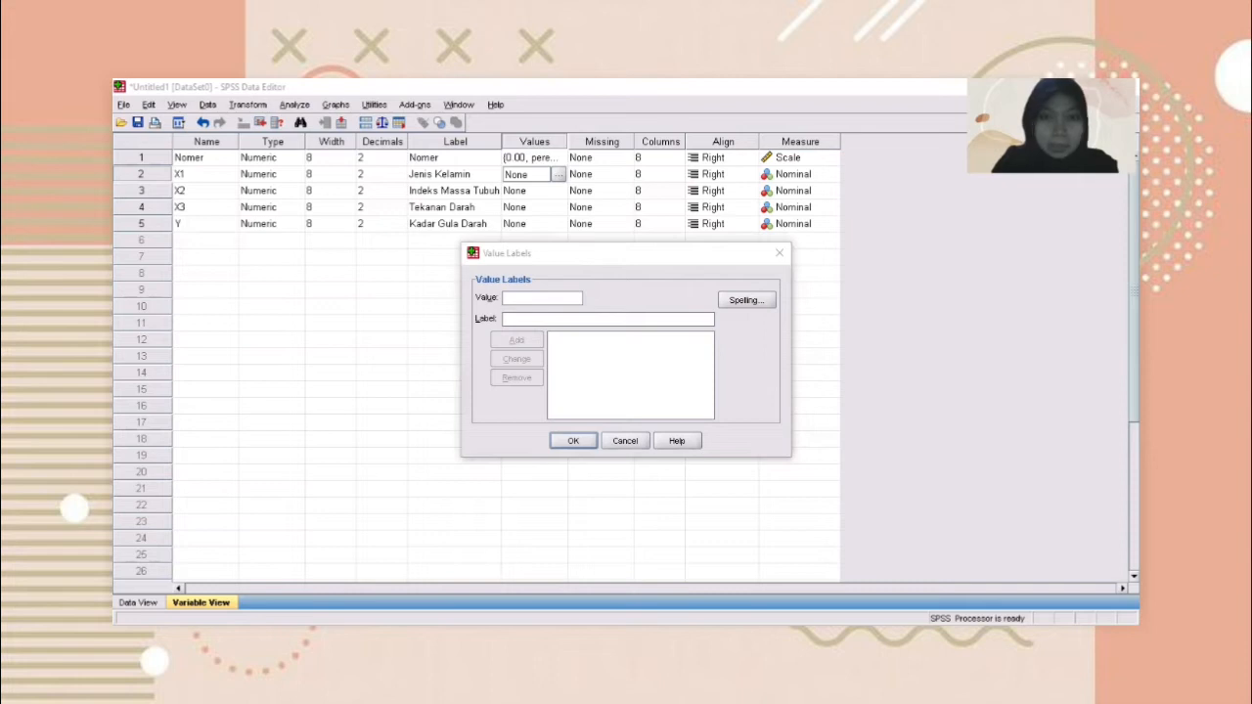
left_click(779, 253)
- Remove the value label 0.00 = "perempuan" from the variable Nomer and apply the change
left_click(543, 158)
left_click(562, 159)
left_click(608, 342)
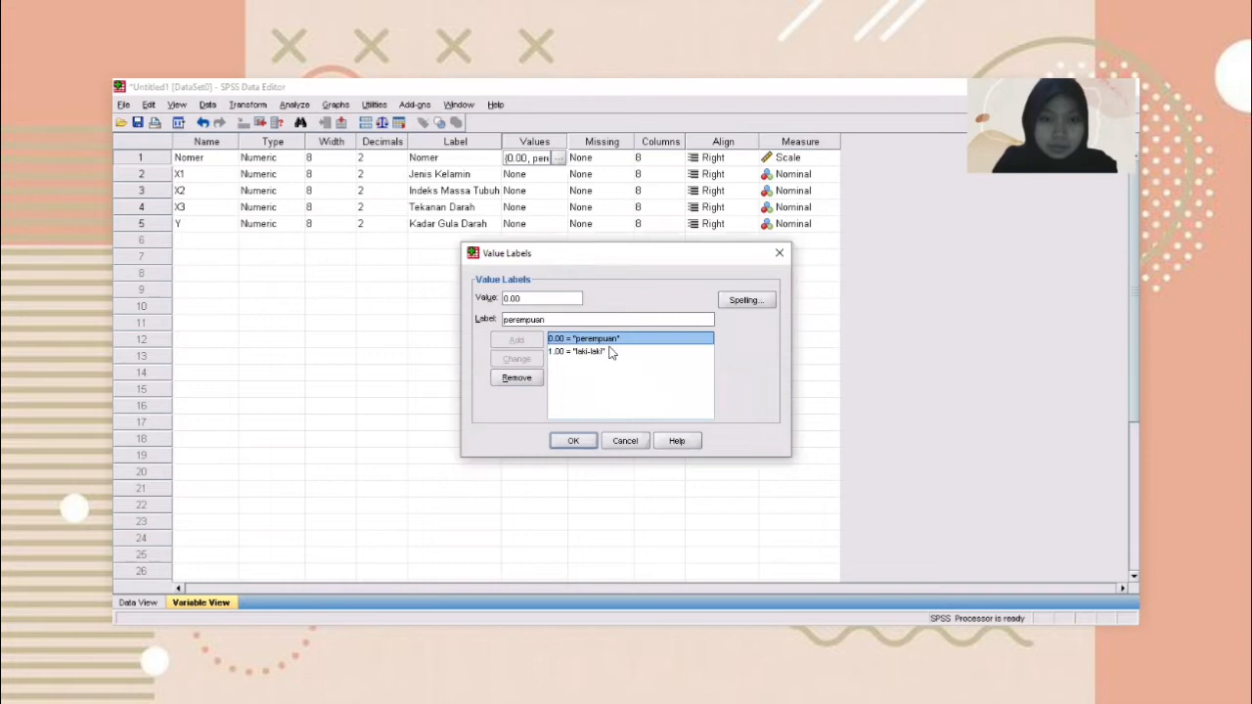
left_click(518, 378)
left_click(593, 340)
left_click(573, 441)
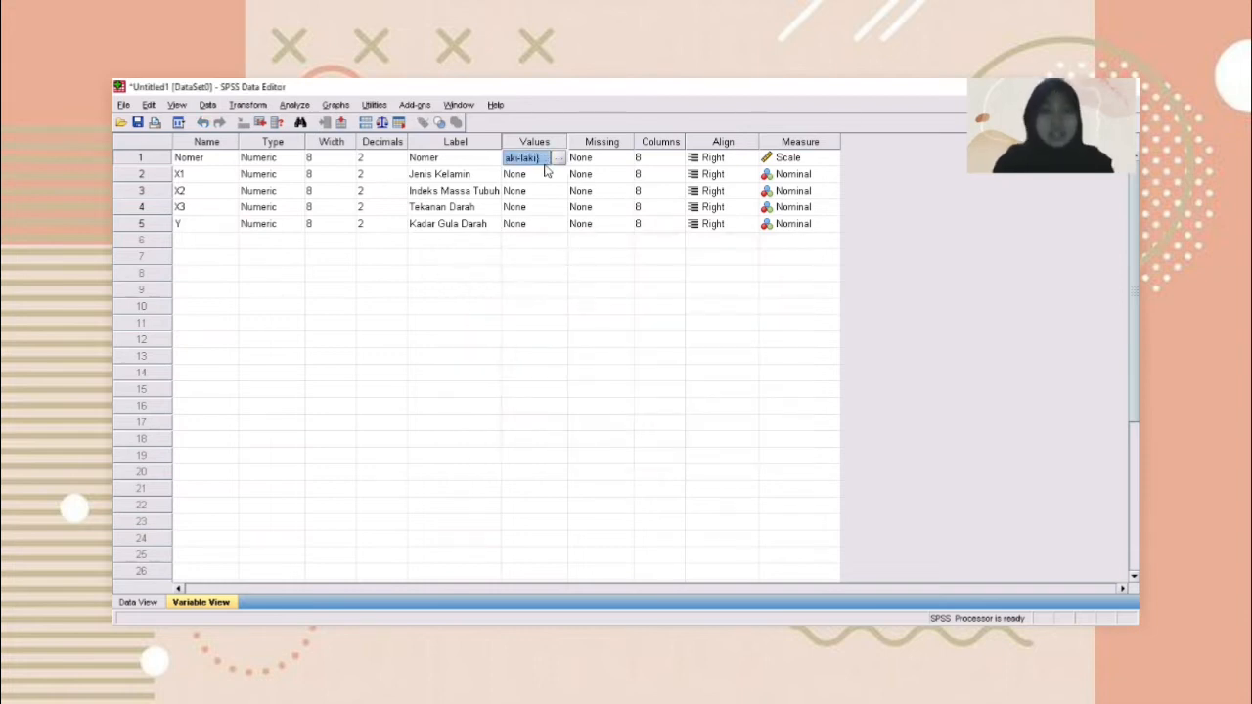
- Remove the value label 1.00 = "laki-laki" from the variable Nomer, apply the change and recheck its value labels
left_click(561, 159)
left_click(604, 342)
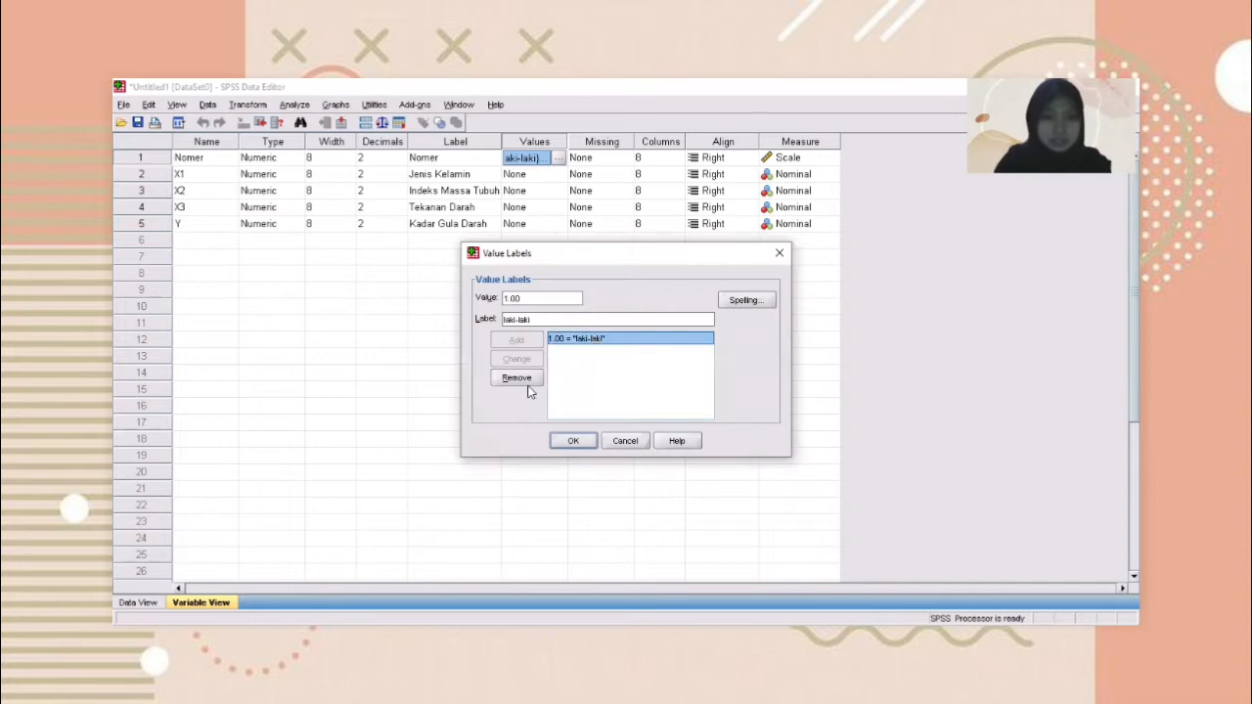
left_click(517, 379)
left_click(576, 441)
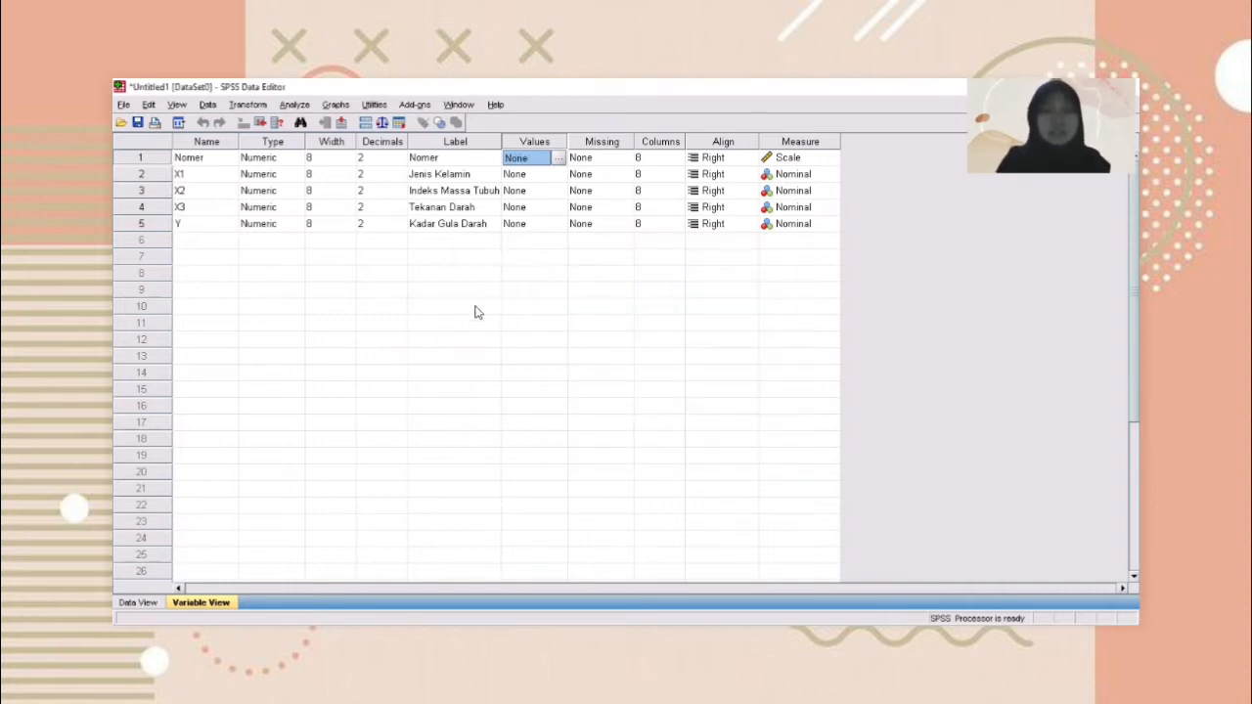
left_click(558, 160)
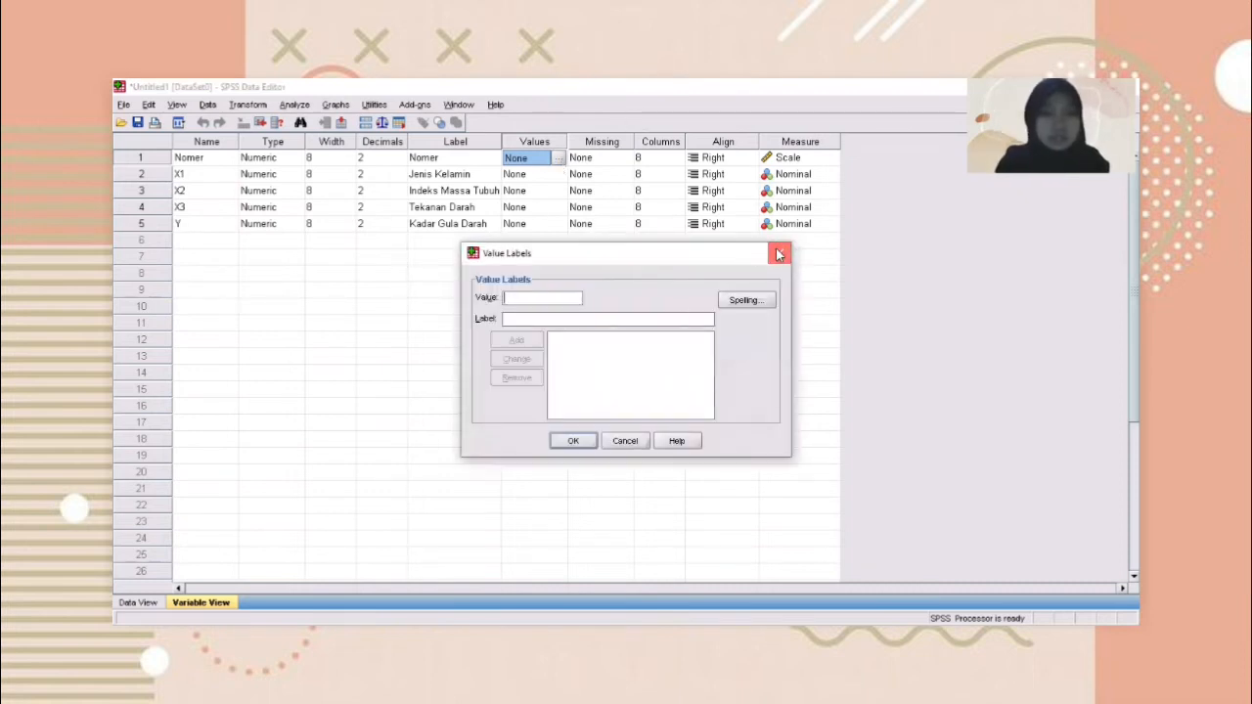
left_click(779, 254)
- Add the value label 0 = "perempuan" to the variable X1
left_click(563, 175)
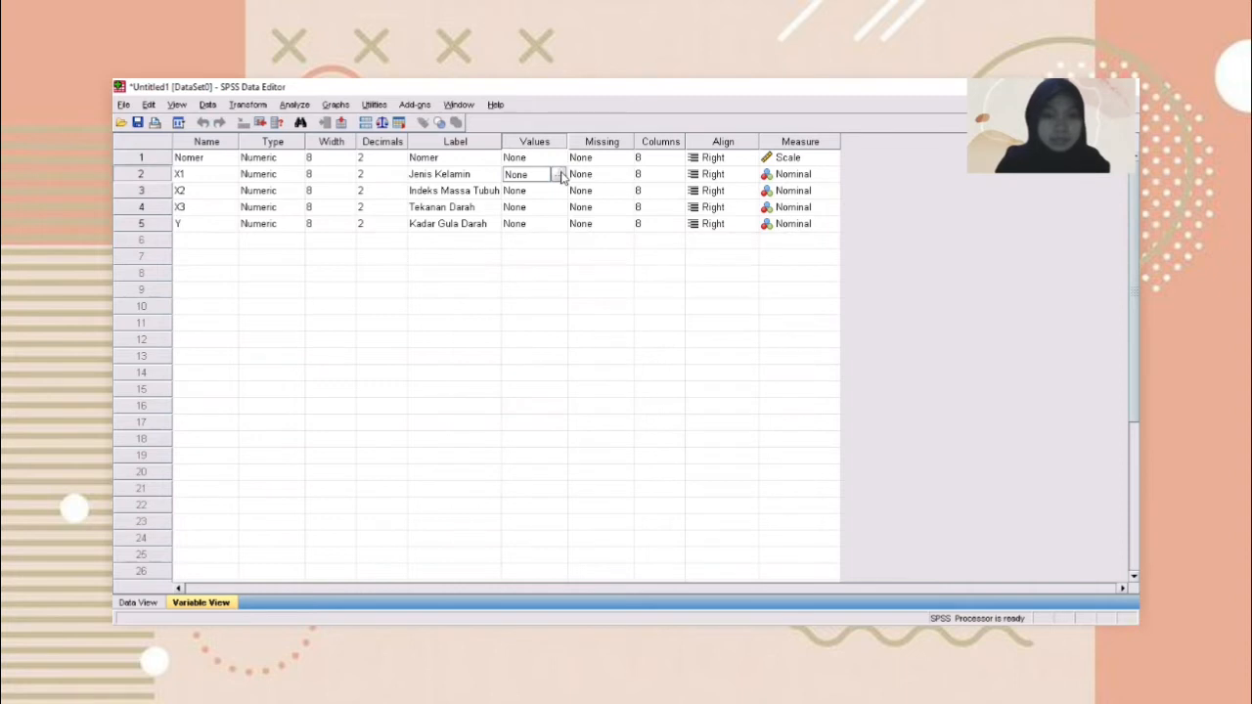
left_click(558, 174)
type("0perempuan")
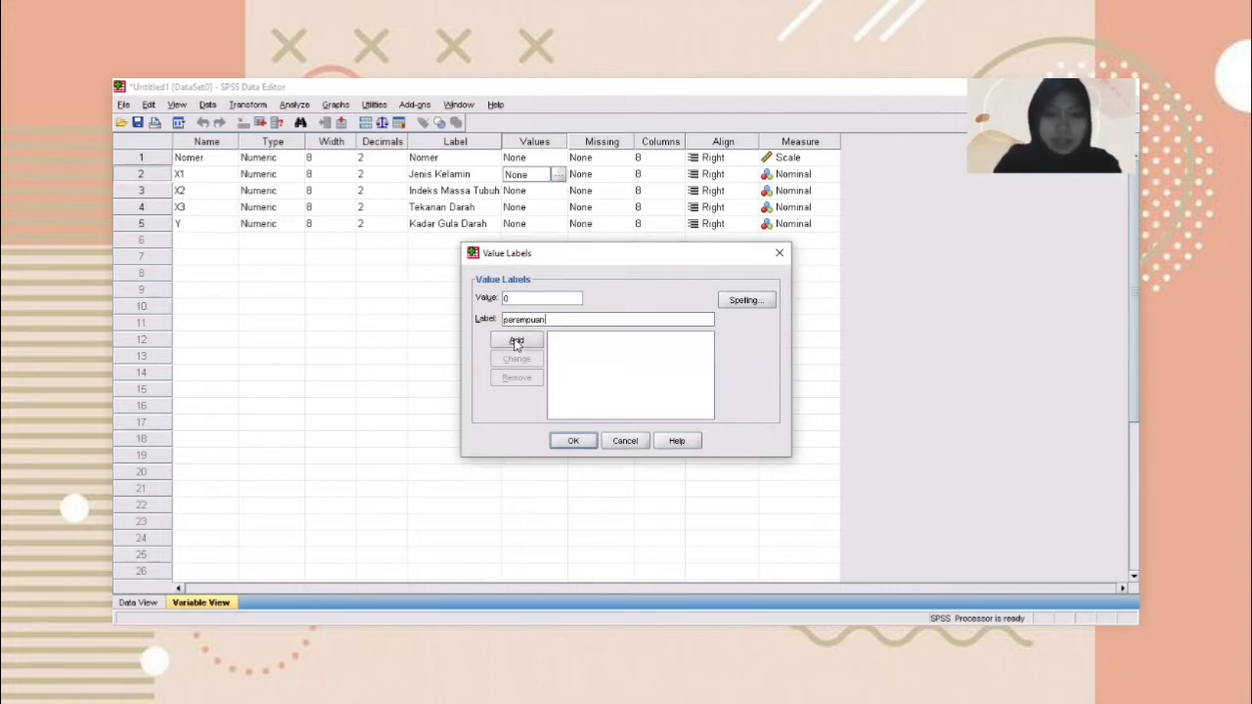
left_click(516, 340)
- Add the value label 1 = "laki-laki" to X1 and apply the value labels
left_click(508, 298)
type("1")
left_click(511, 317)
type("laki-laki")
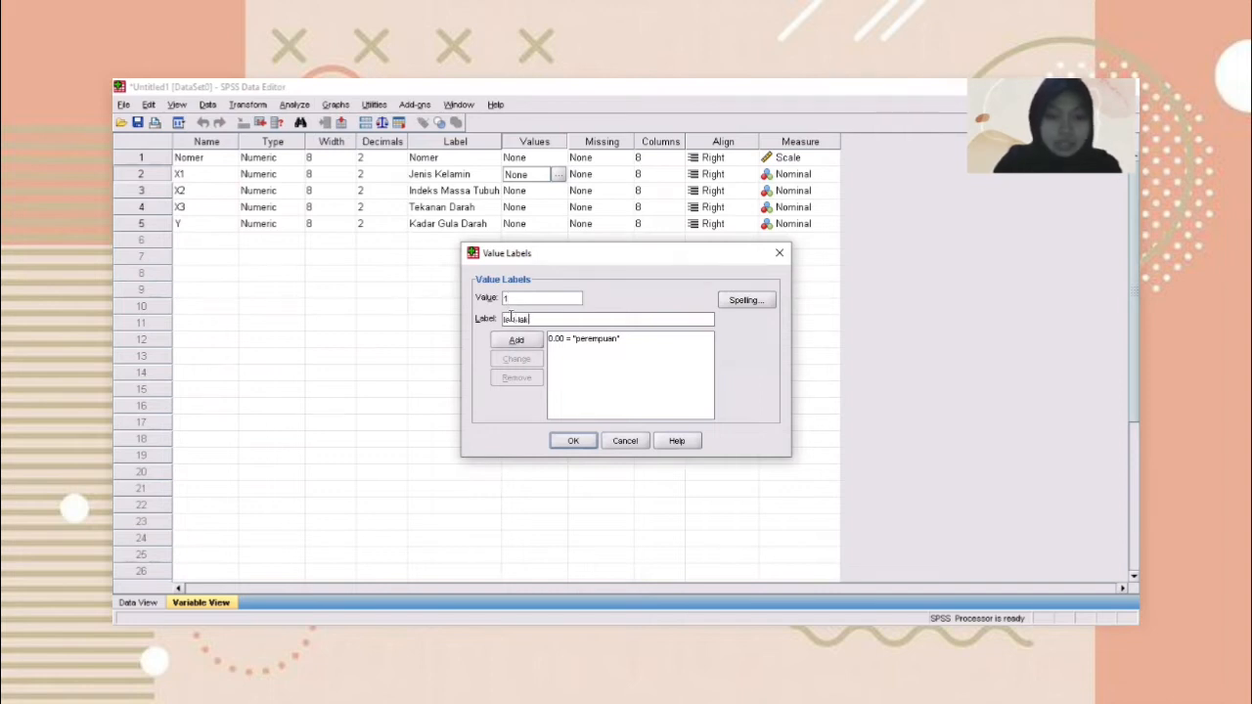
left_click(516, 341)
left_click(573, 440)
- Add the value label 0 = "36" and a second value label to the variable X2 and apply them
left_click(554, 190)
left_click(557, 191)
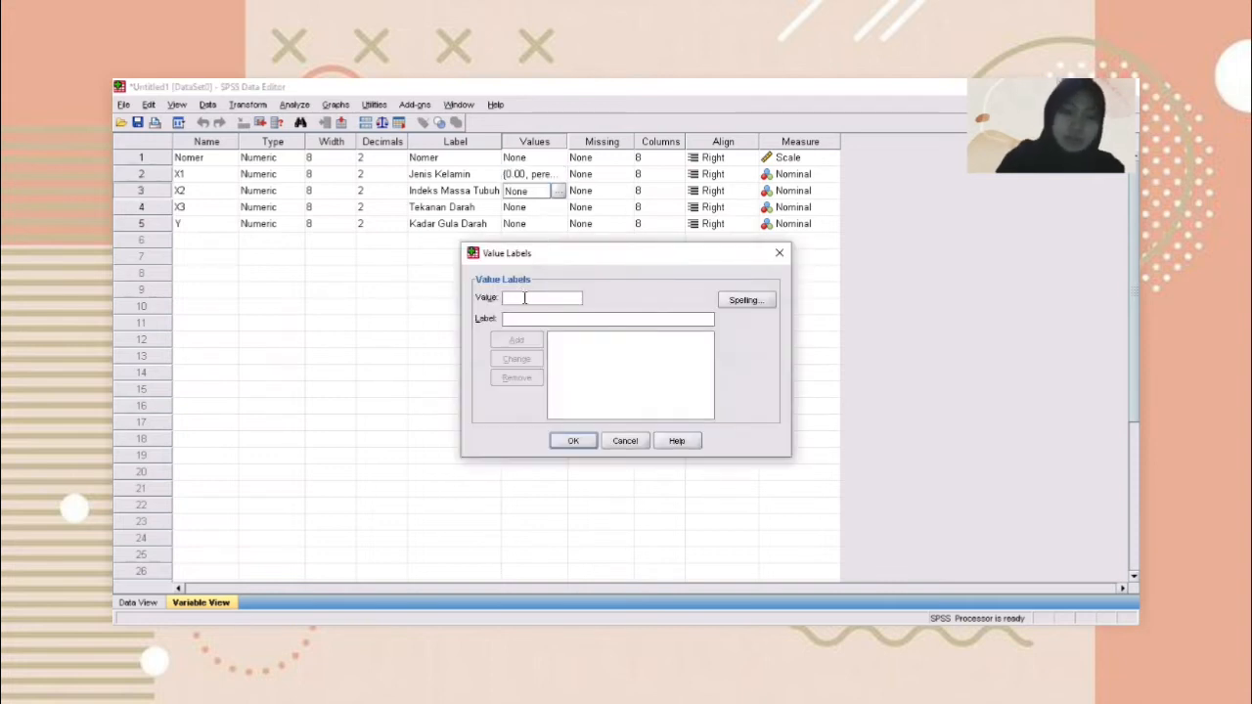
type("0")
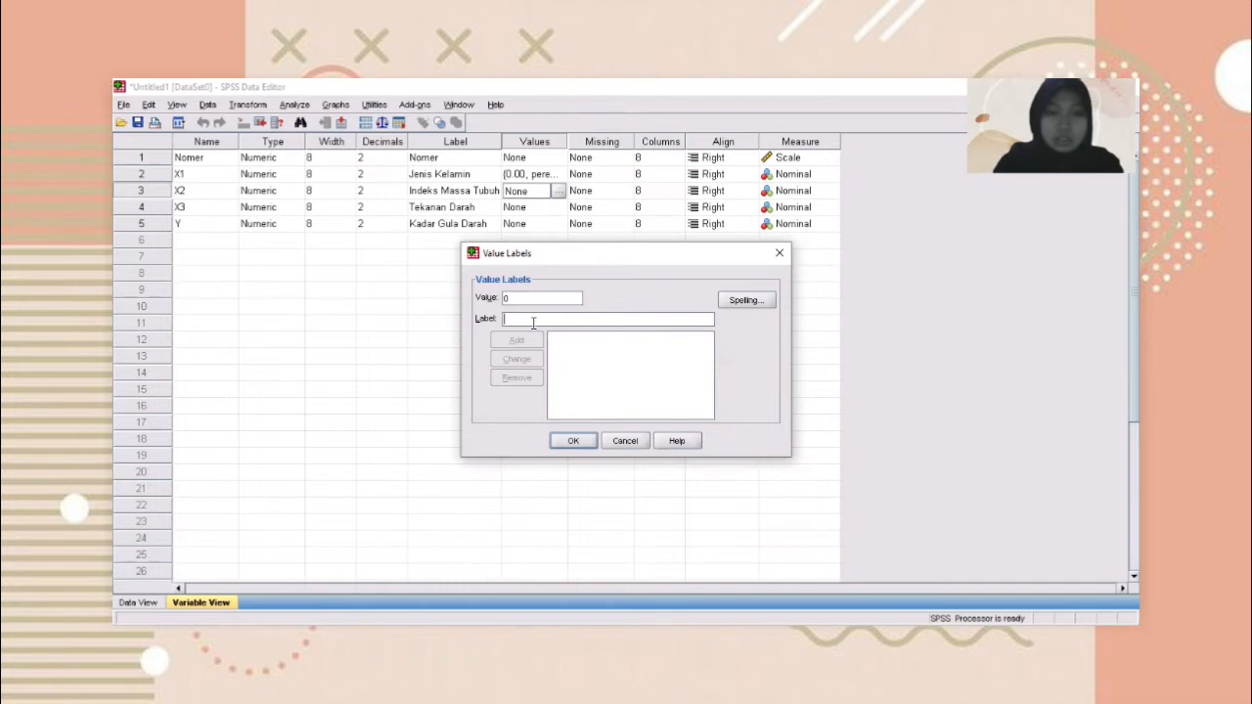
key("alt+Tab")
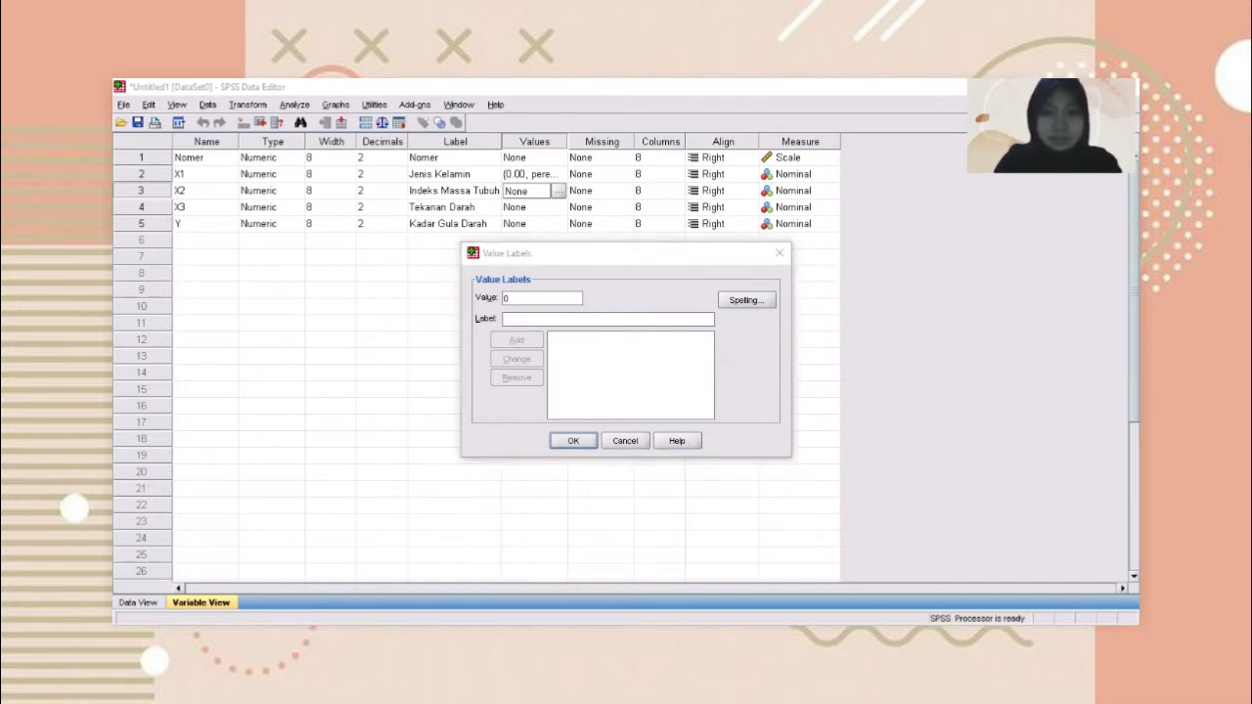
left_click(549, 323)
type("36")
left_click(515, 340)
left_click(514, 320)
type("3")
left_click(517, 341)
left_click(561, 443)
- Add the value label 0 = "tinggi" to the variable X3
left_click(554, 210)
left_click(557, 207)
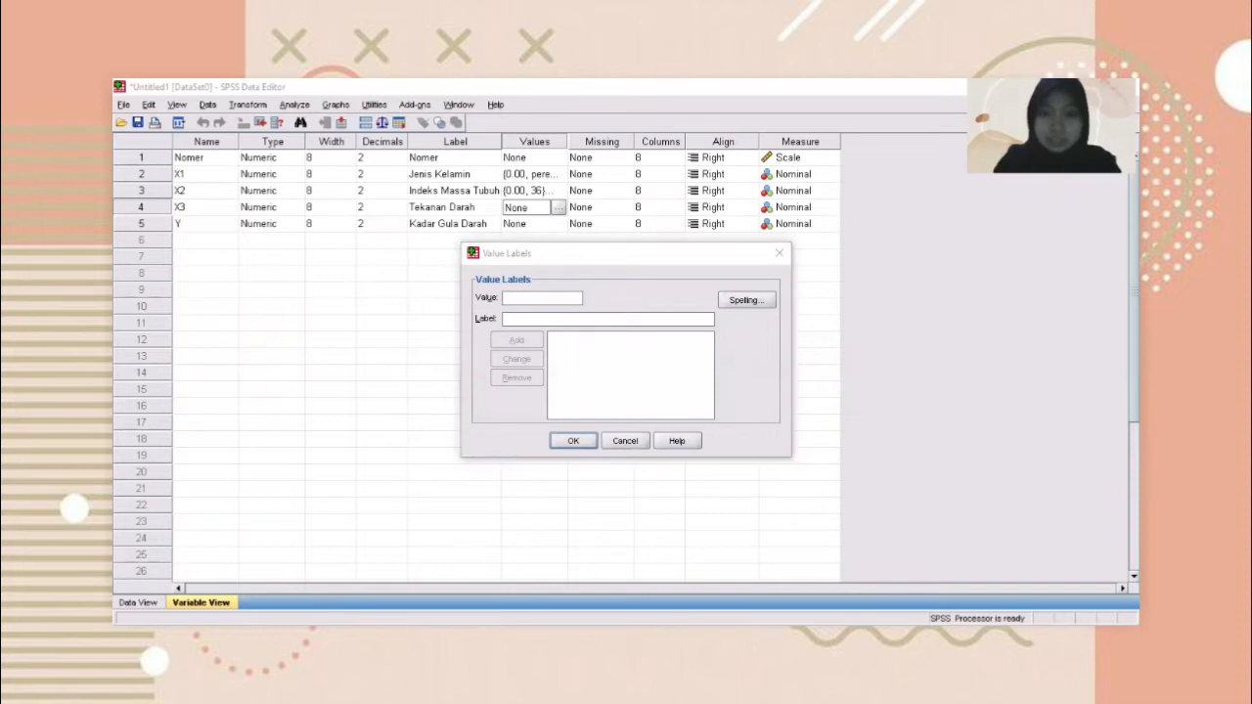
type("0")
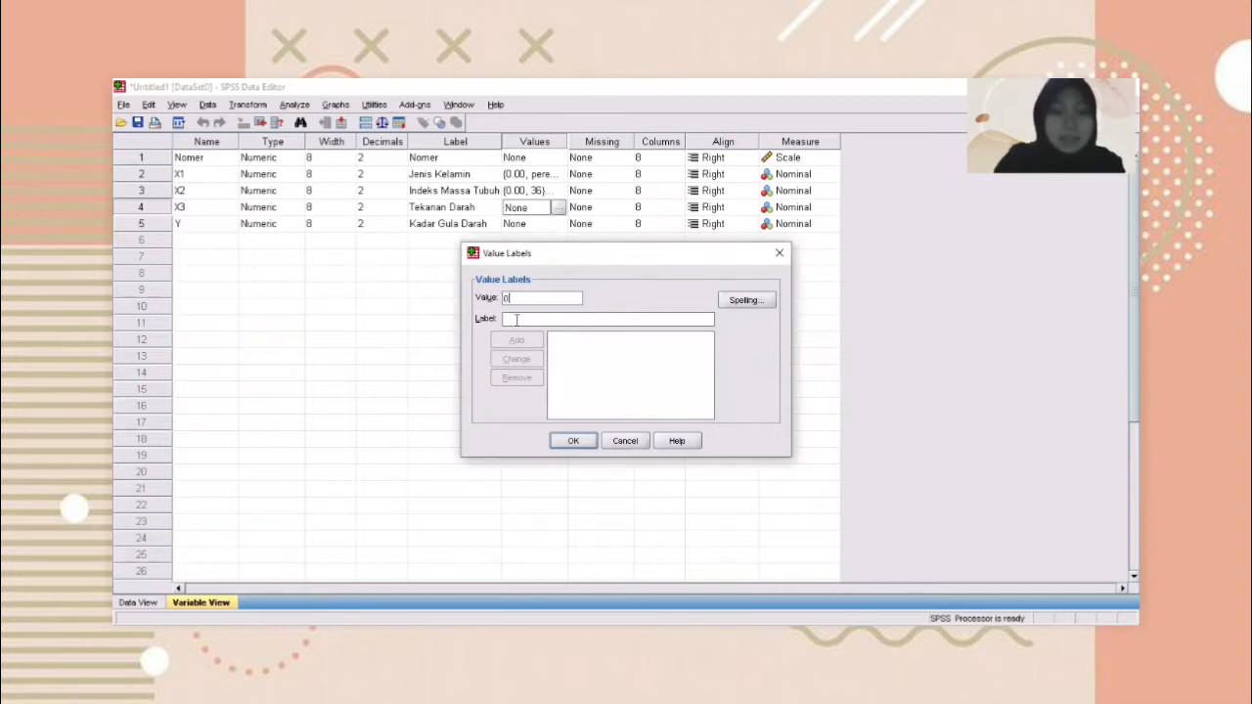
type("tinggi")
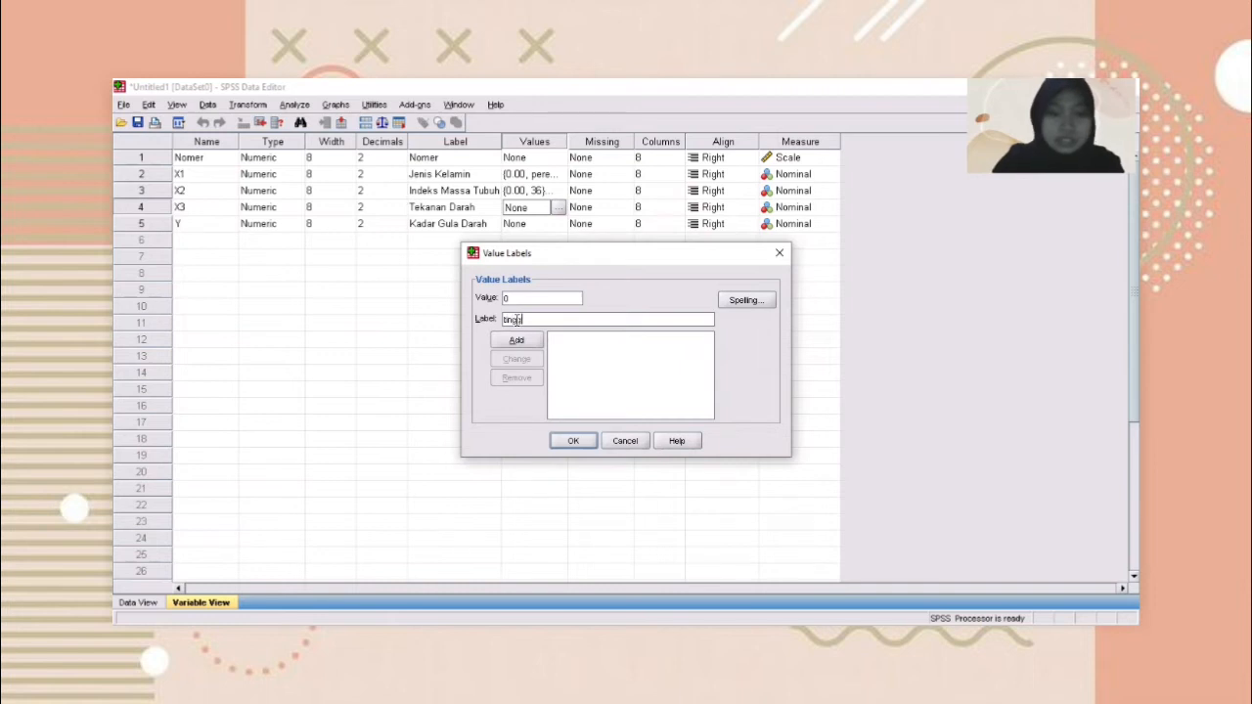
left_click(516, 340)
- Add the value label 1 = "normal/sedang" to X3 and apply the value labels
type("1")
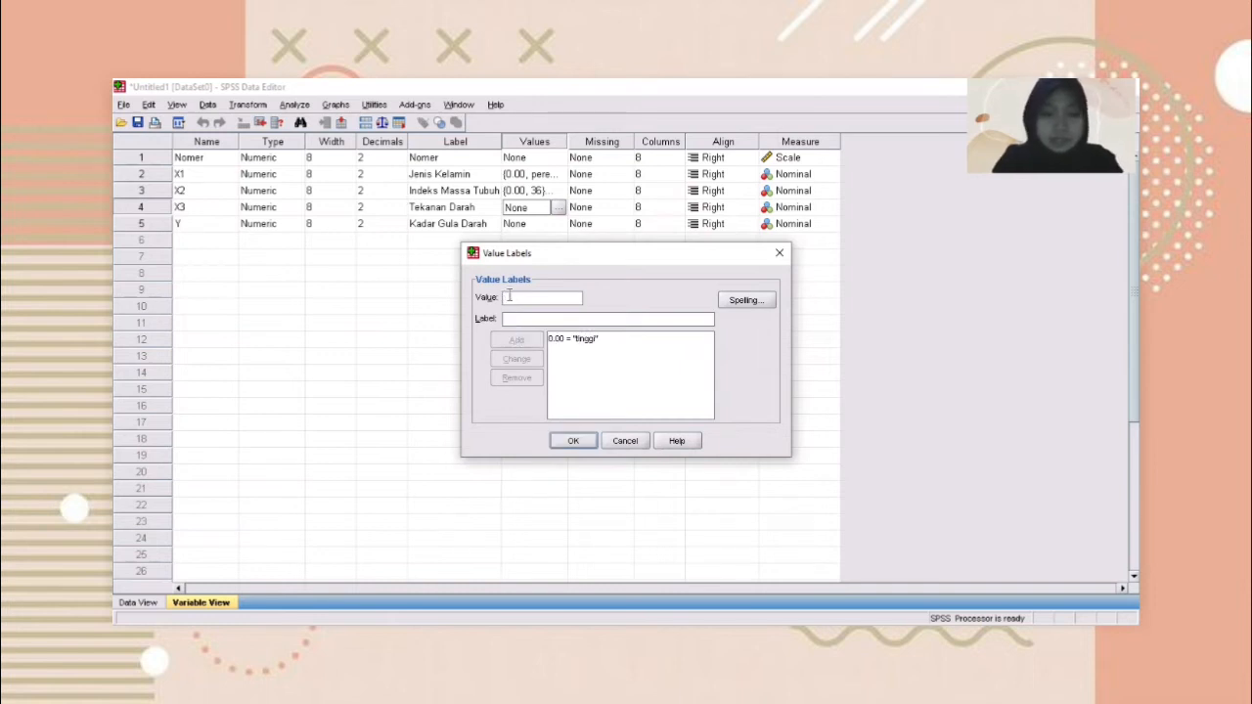
type("normal/sedang")
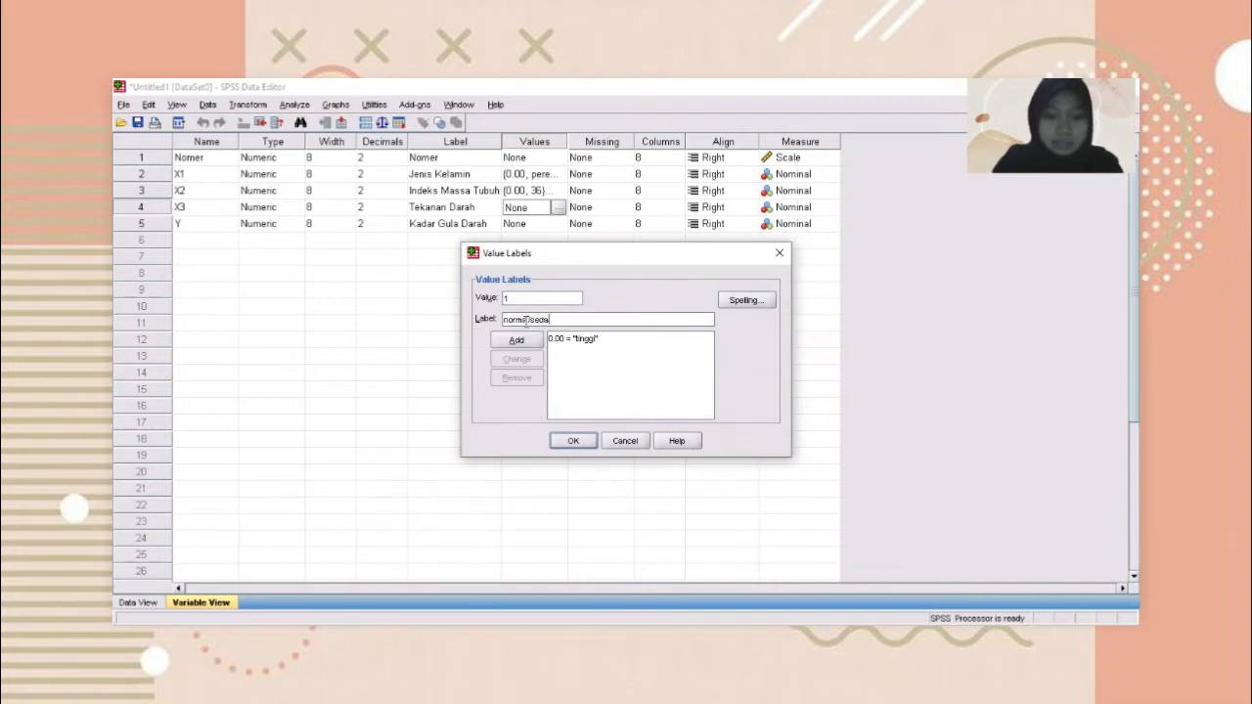
left_click(516, 341)
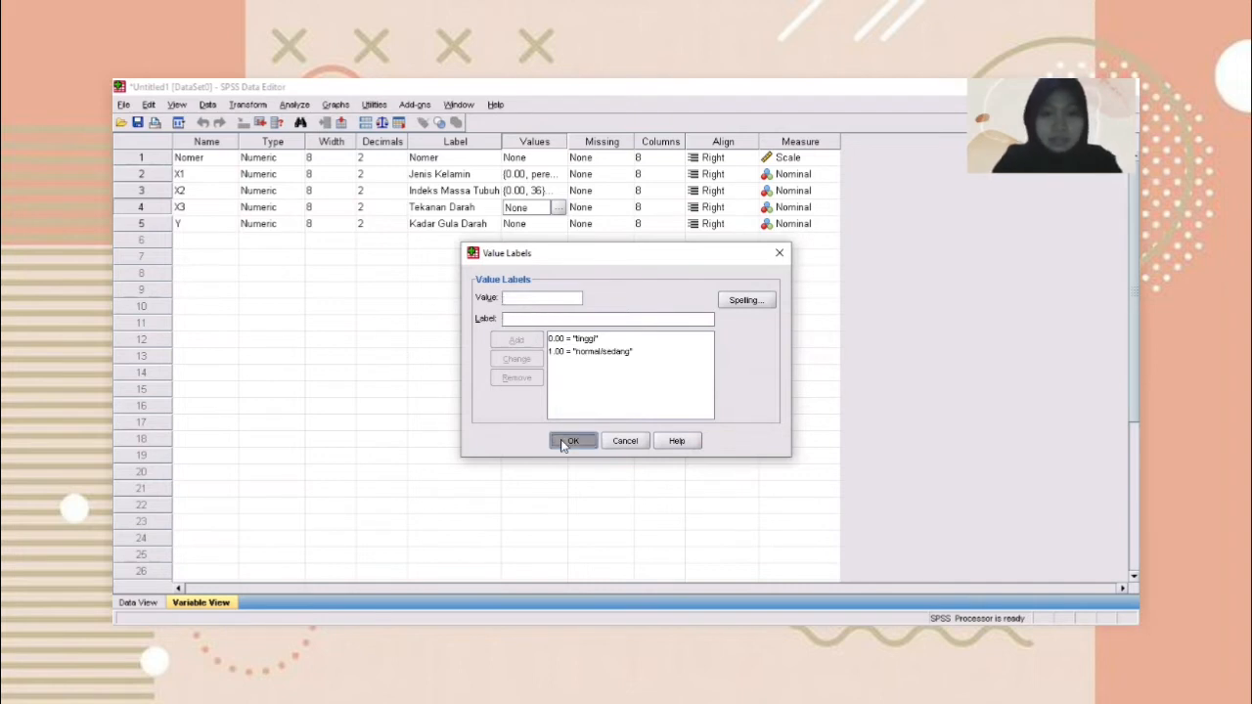
left_click(560, 439)
- Add the value label 0 = "tinggi" to the variable Y
left_click(544, 225)
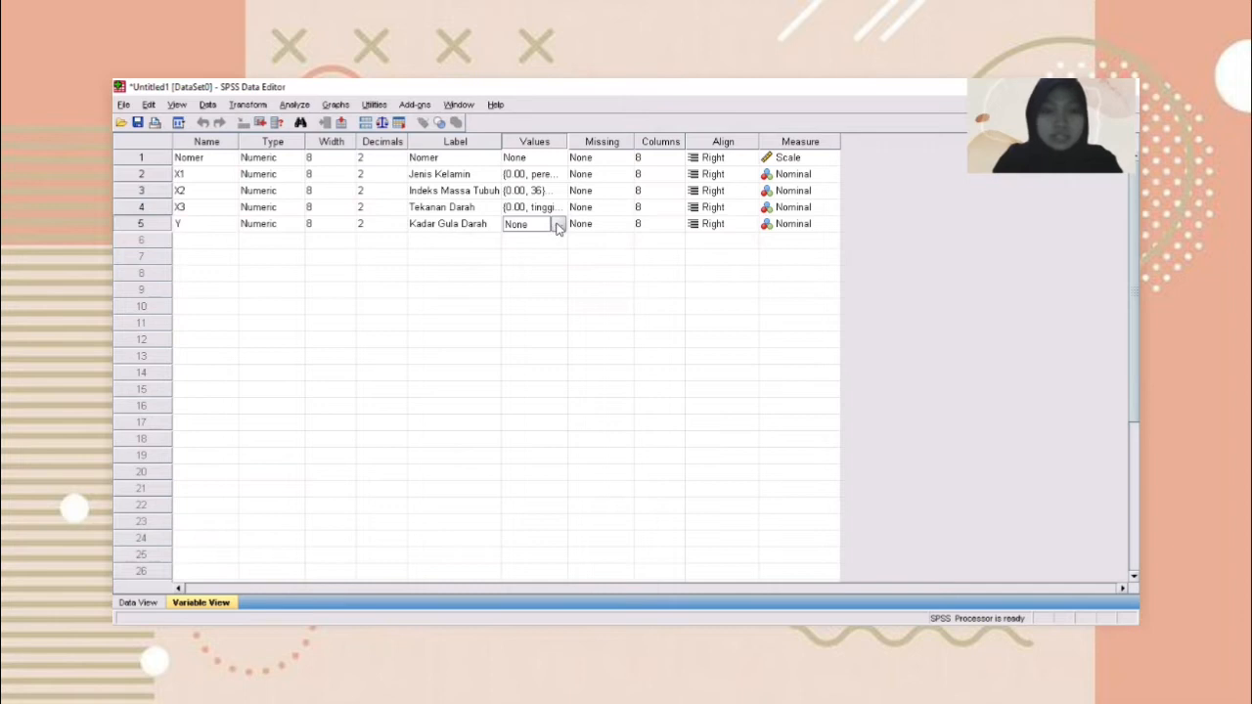
left_click(557, 224)
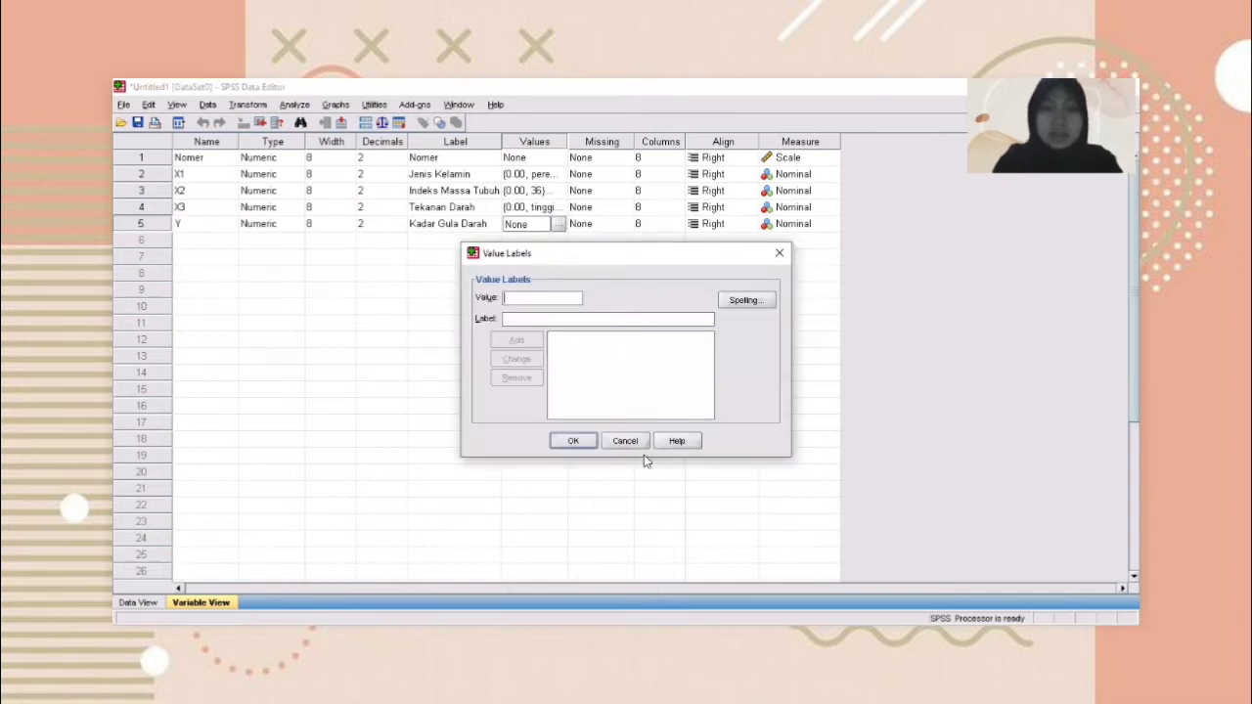
type("0")
left_click(536, 319)
type("tinggi")
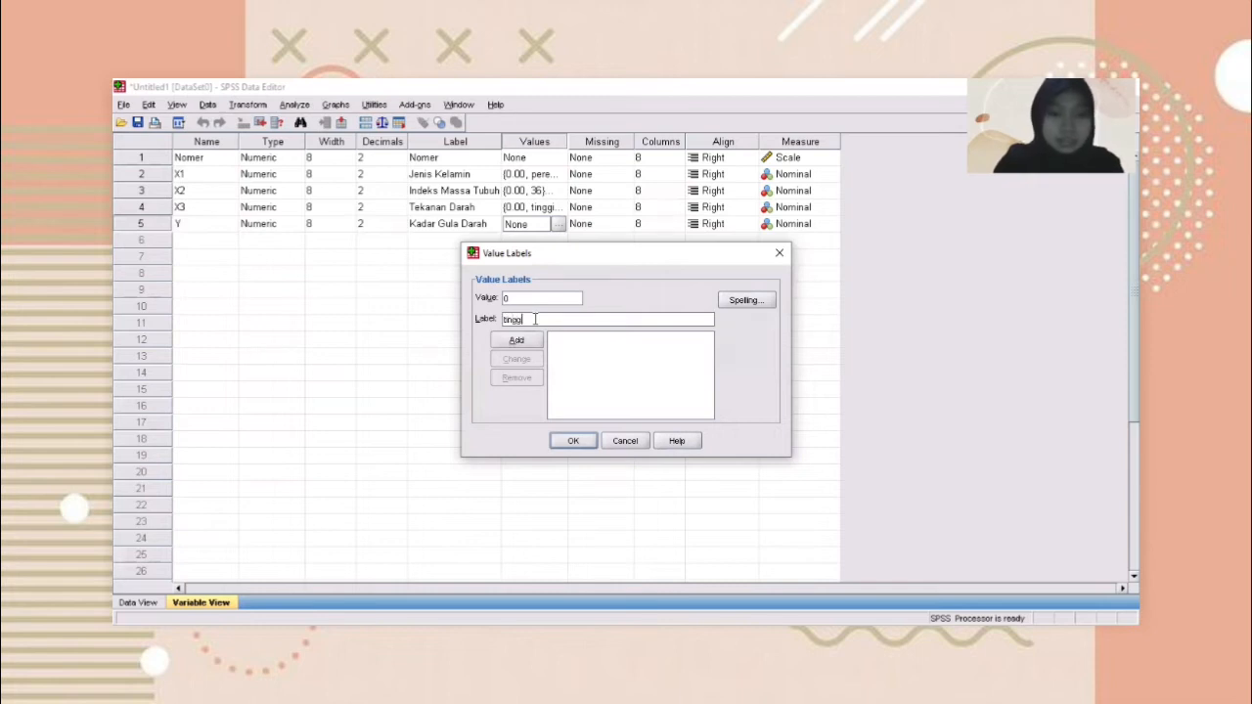
left_click(509, 340)
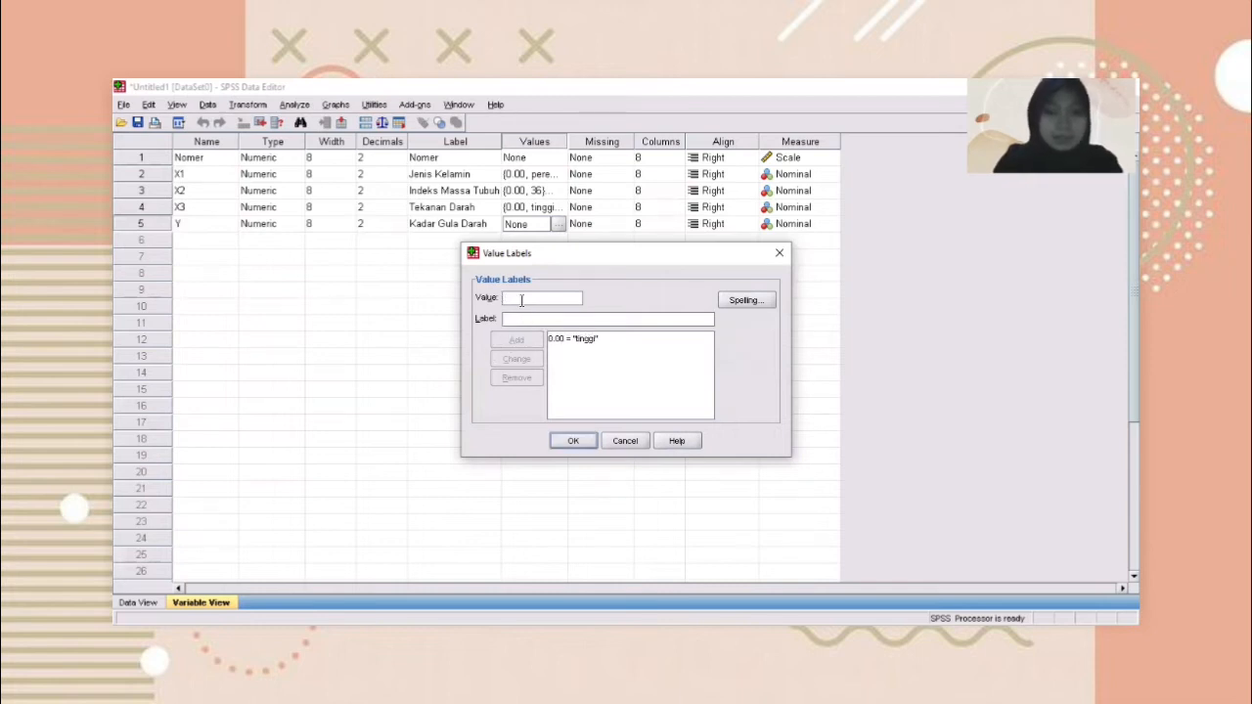
- Add the value label 1 = "normal/rendah" to Y and apply the value labels
type("normal/rendah")
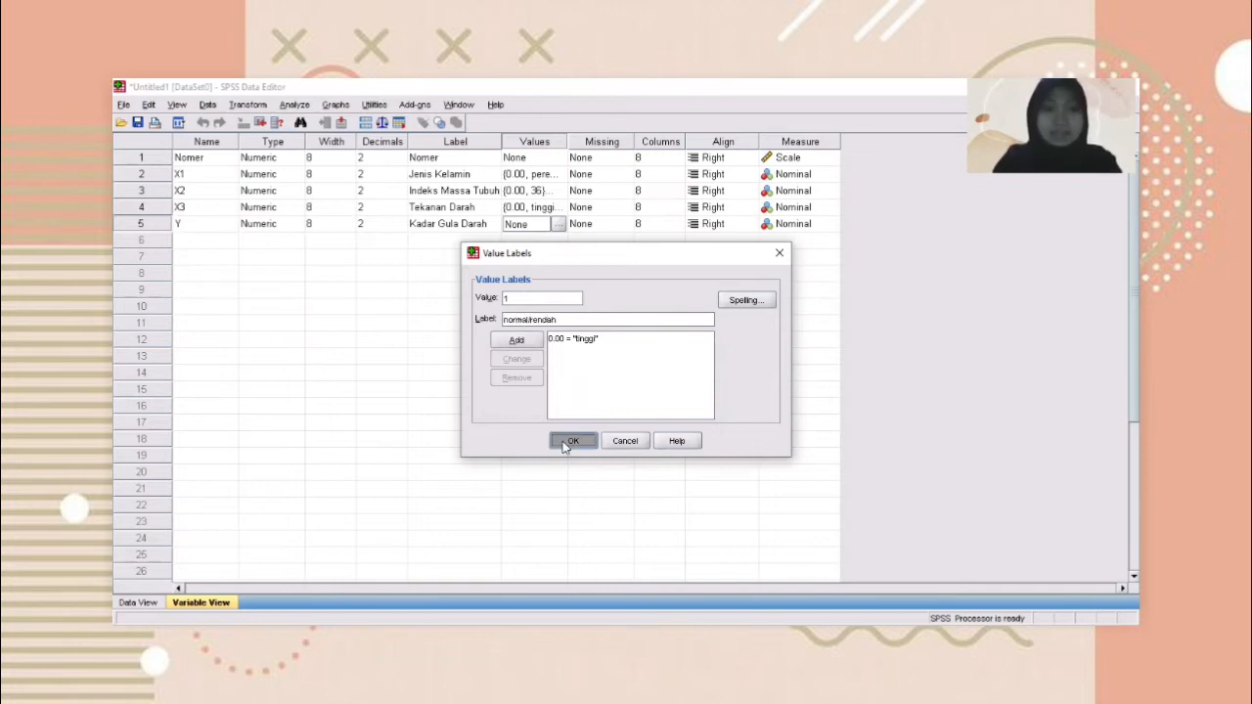
left_click(566, 443)
left_click(740, 316)
left_click(537, 343)
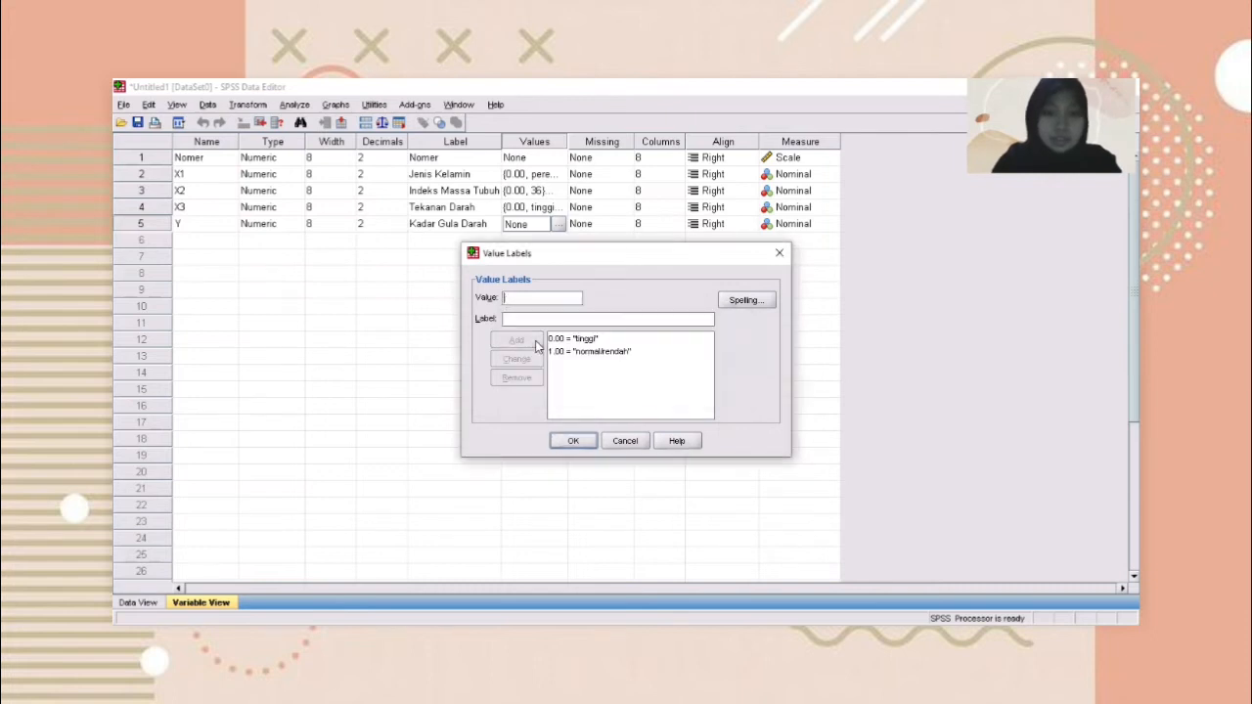
left_click(573, 440)
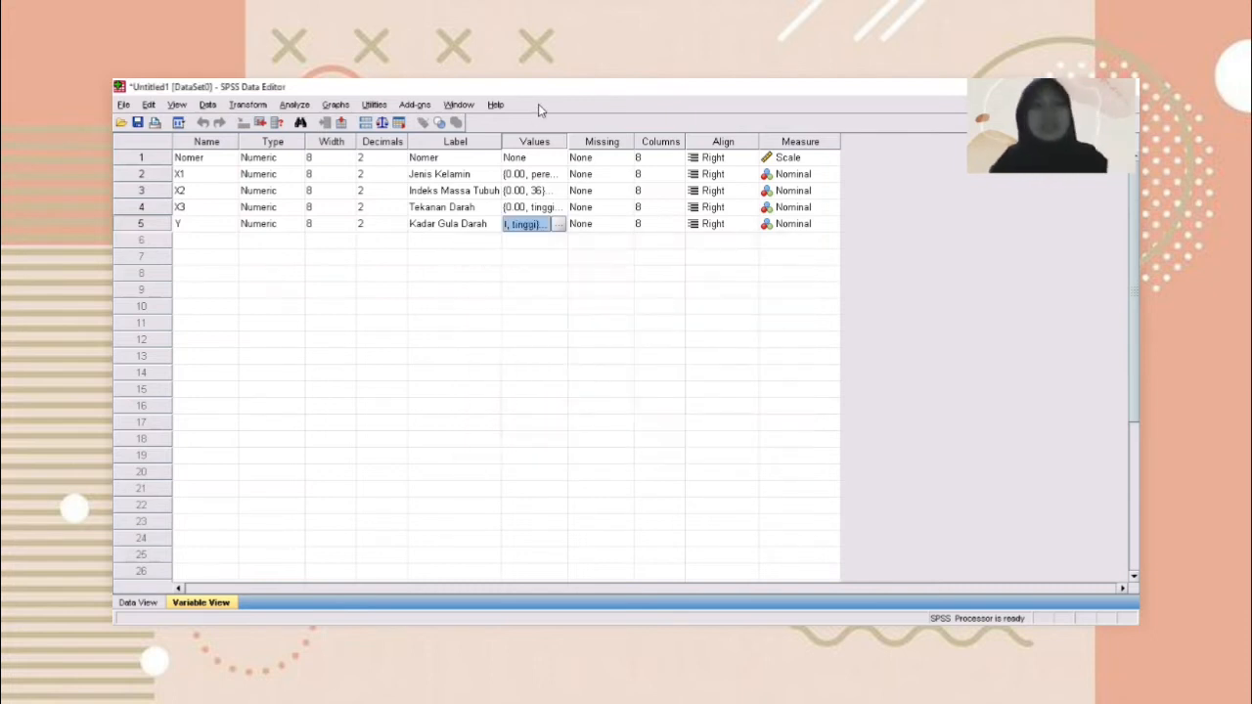
left_click(999, 566)
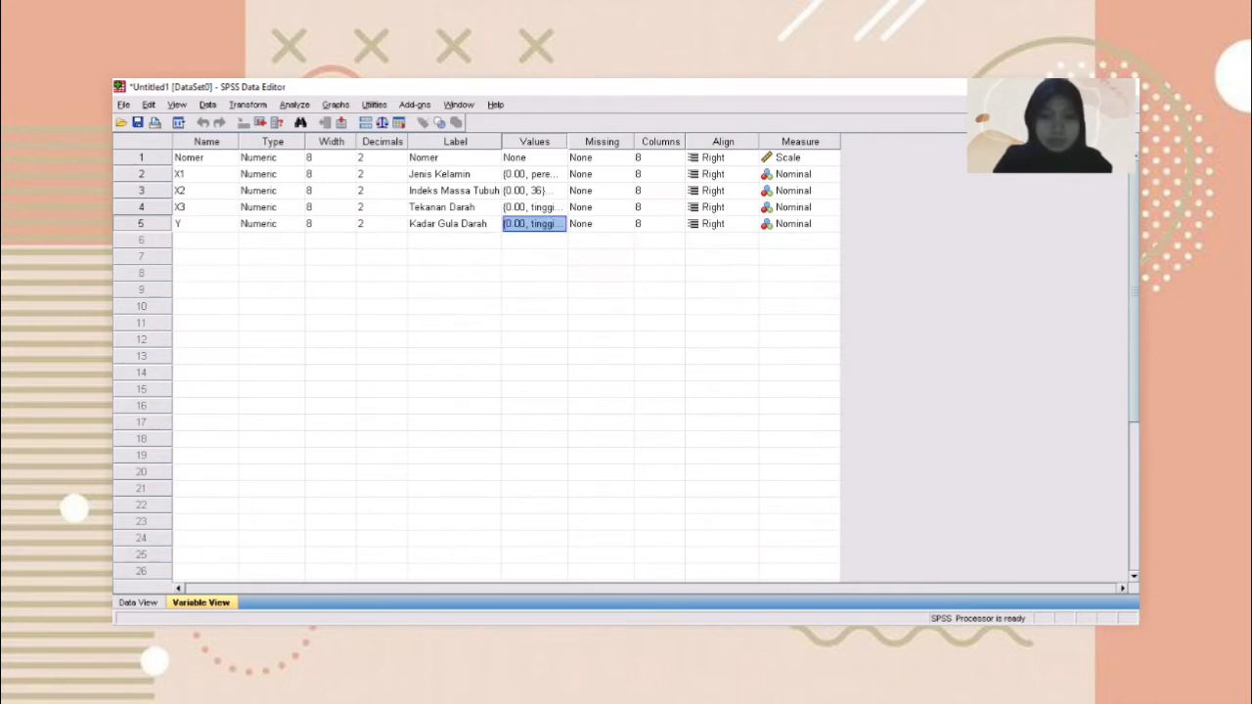
- Paste the copied case data for Nomer, X1, X2, X3 and Y into the data sheet, starting at row 1 of Nomer
key("alt+Tab")
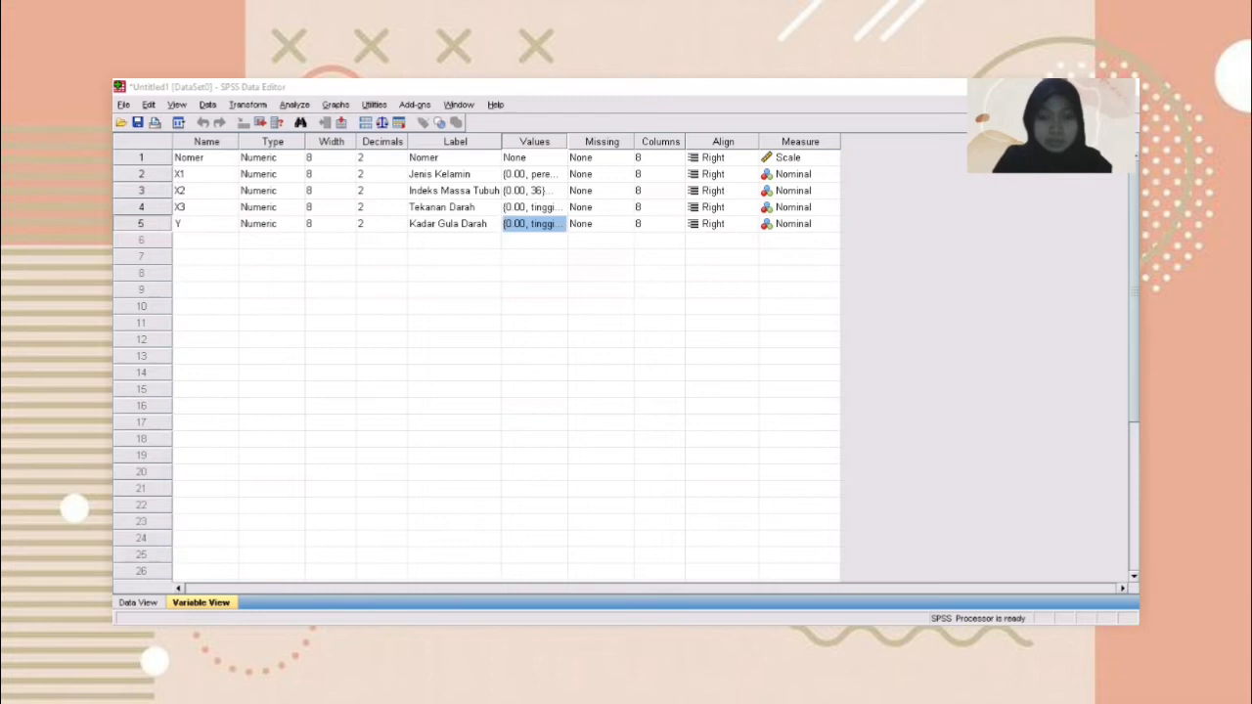
key("alt+Tab")
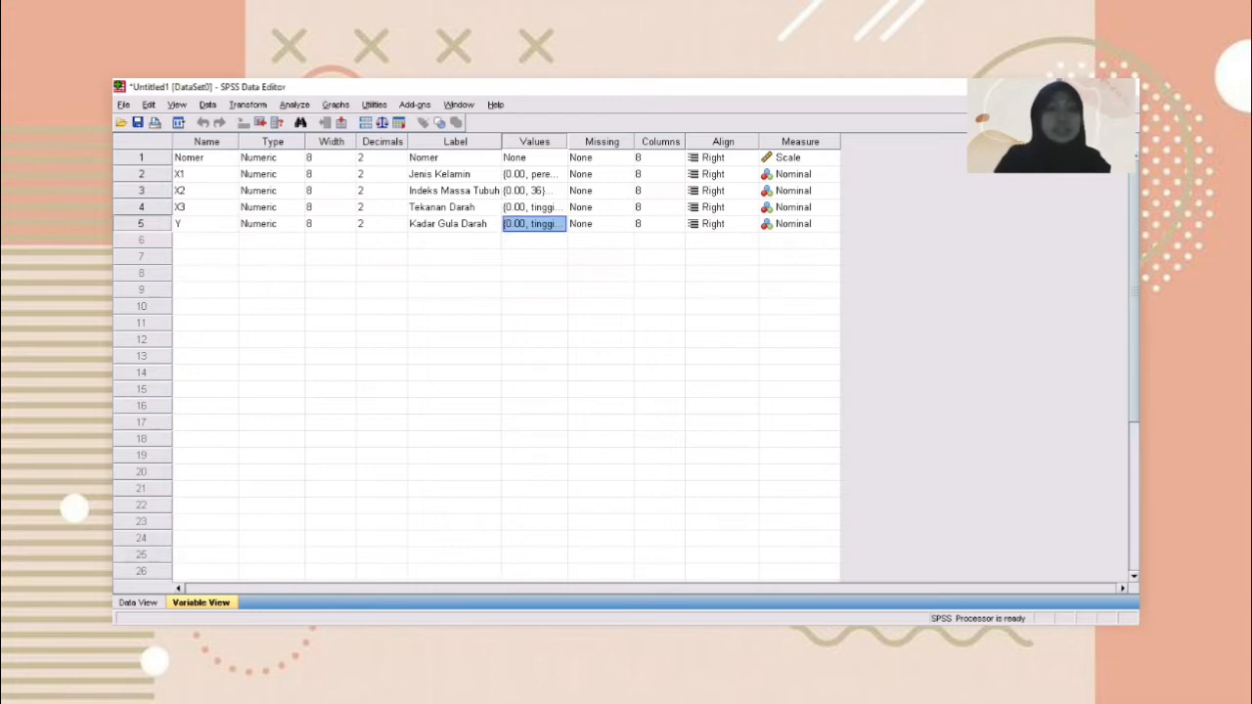
left_click(139, 603)
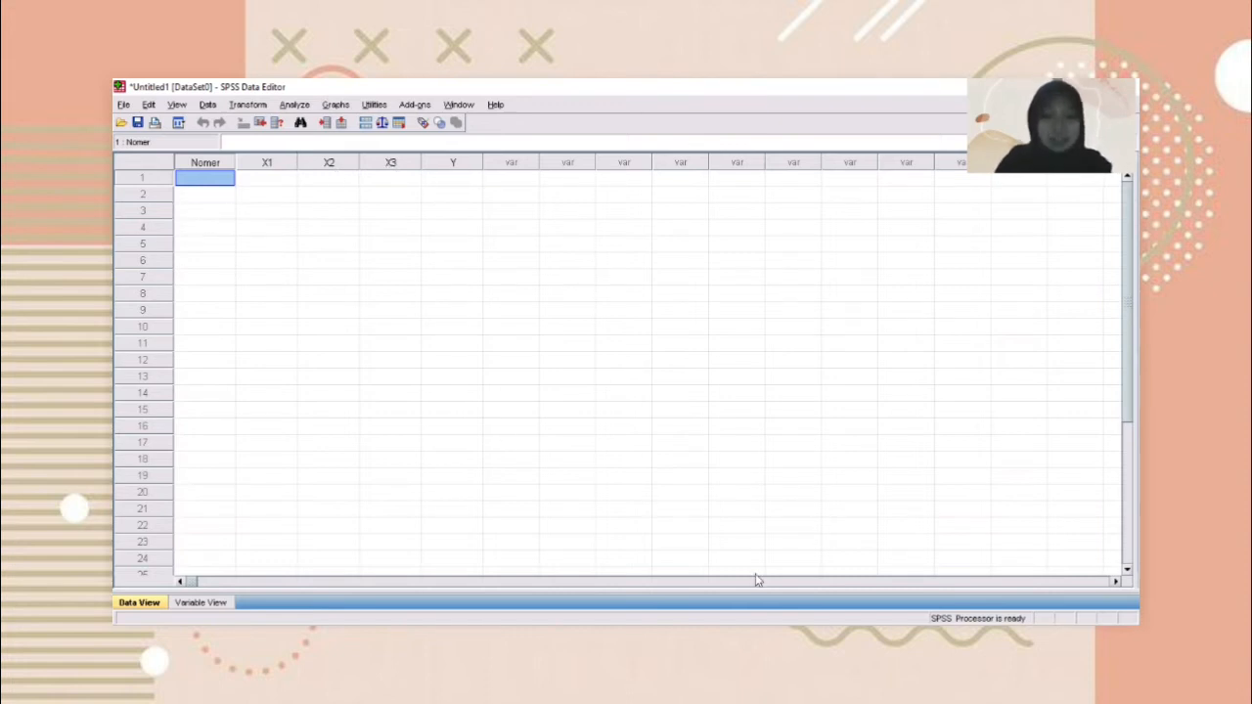
key("alt+Tab")
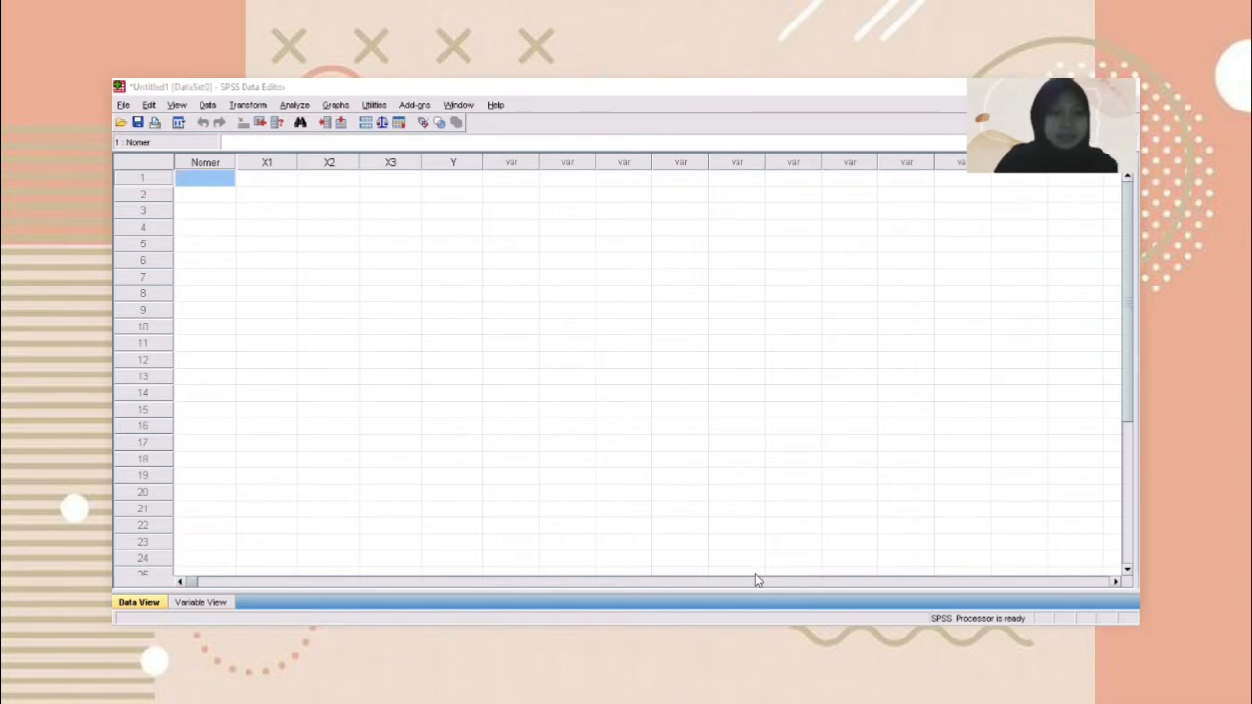
left_click(205, 180)
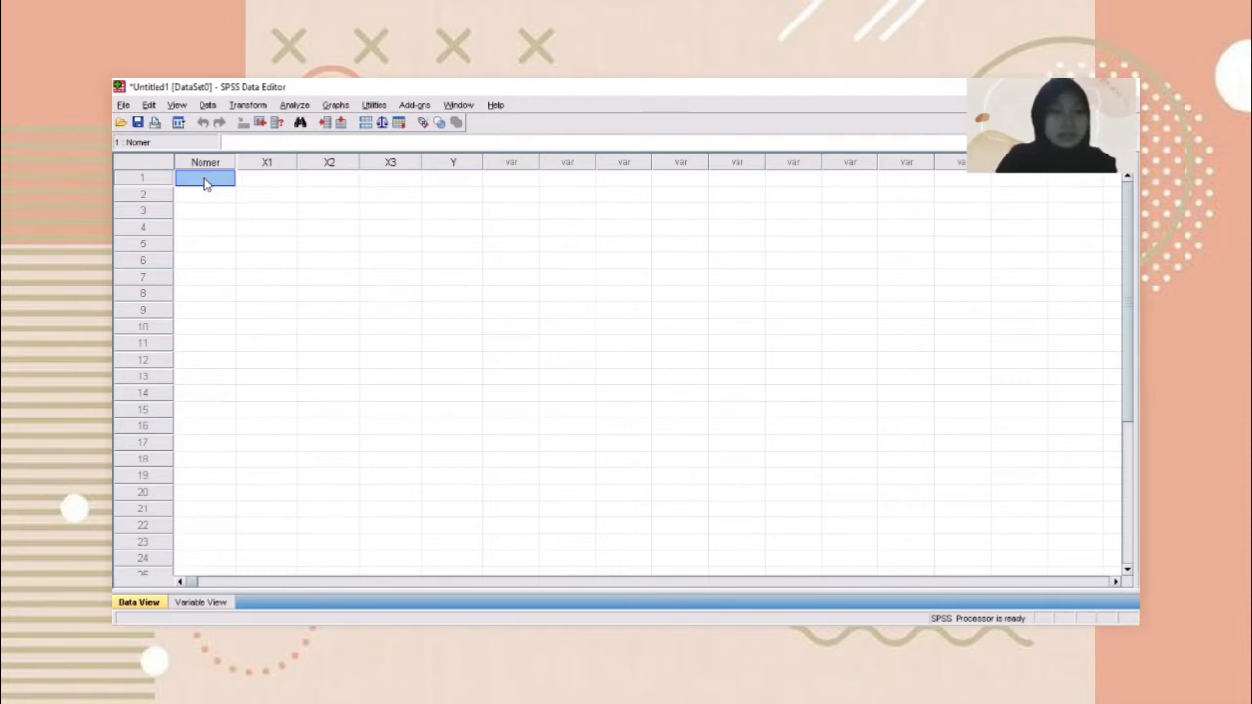
left_click(205, 182)
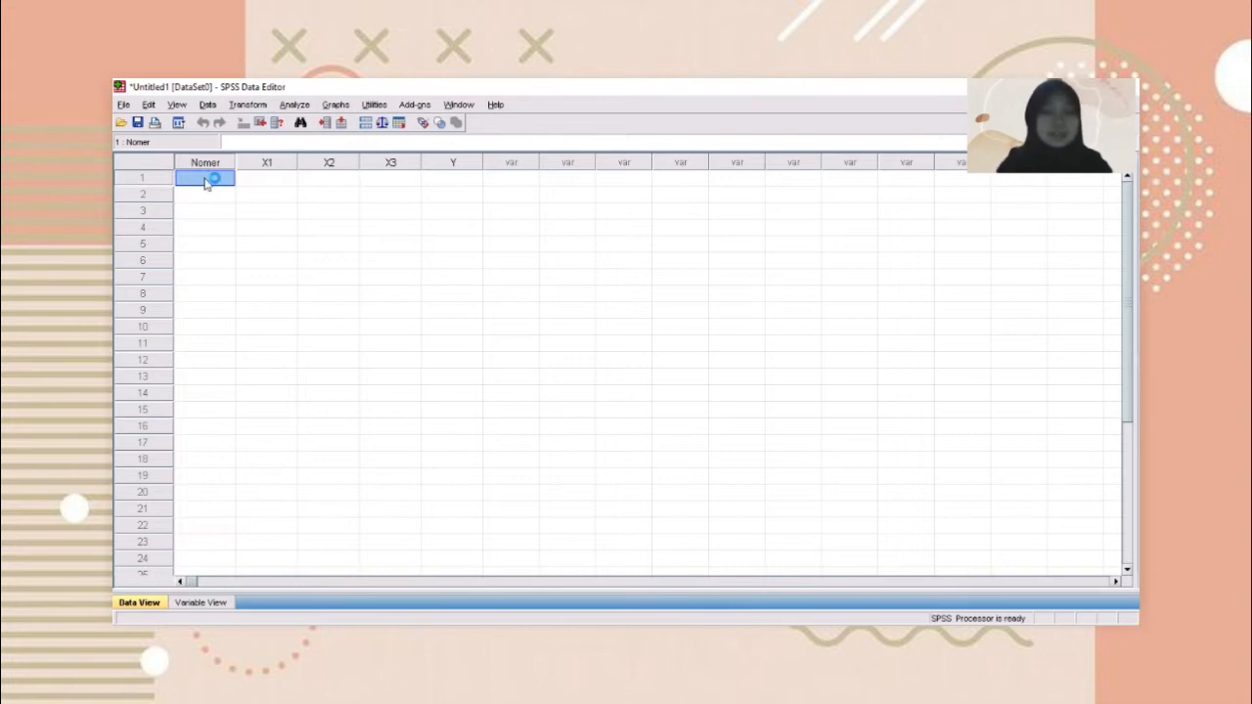
right_click(205, 182)
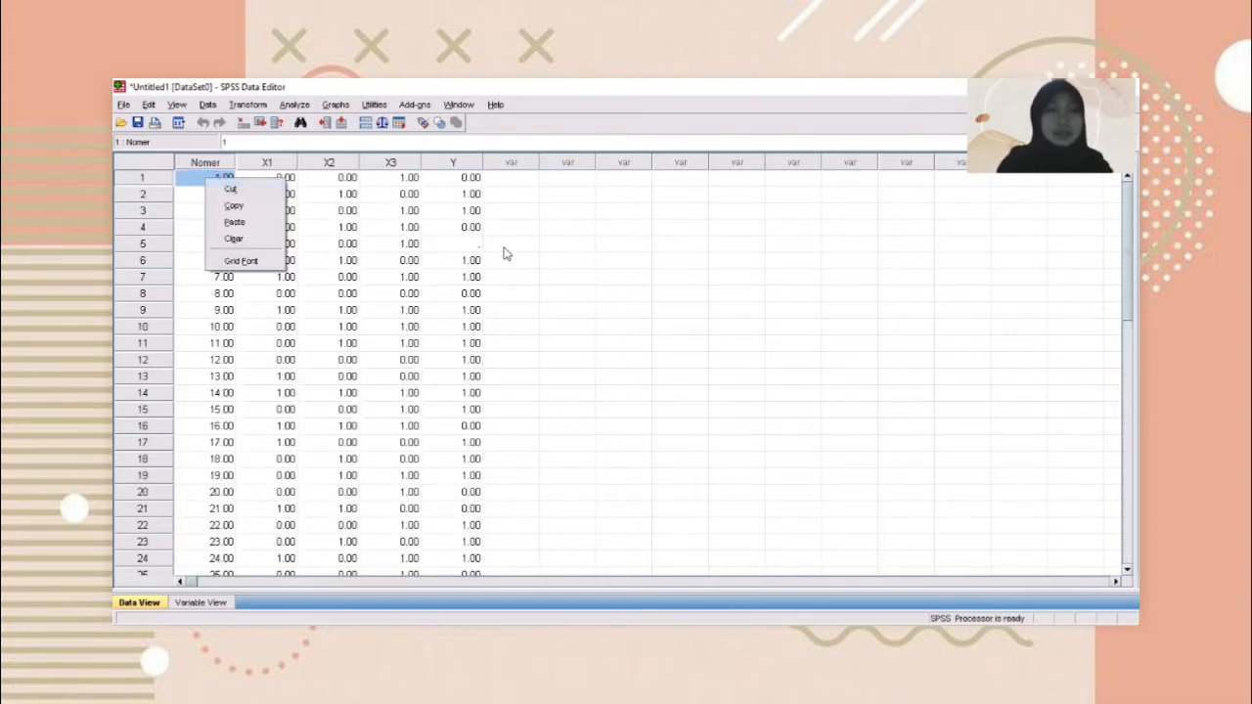
- Fill the missing Y value of case 5 with 0
left_click(482, 249)
left_click(588, 277)
left_click(479, 245)
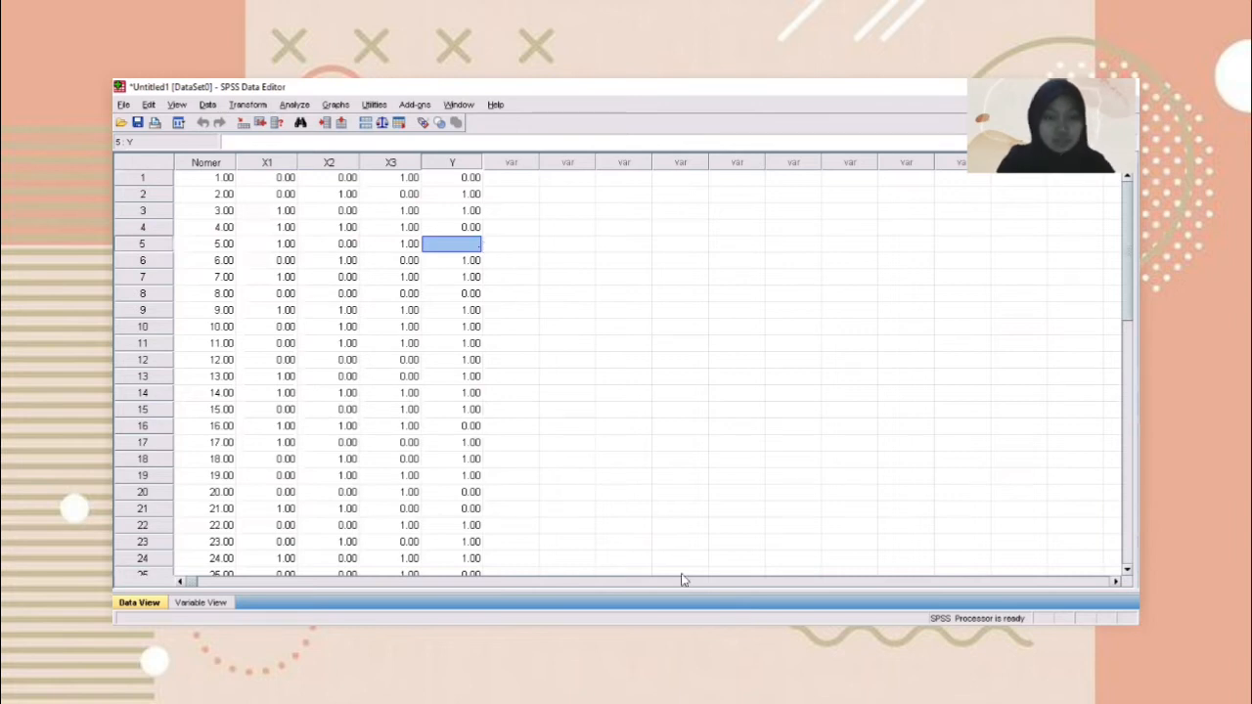
left_click(749, 585)
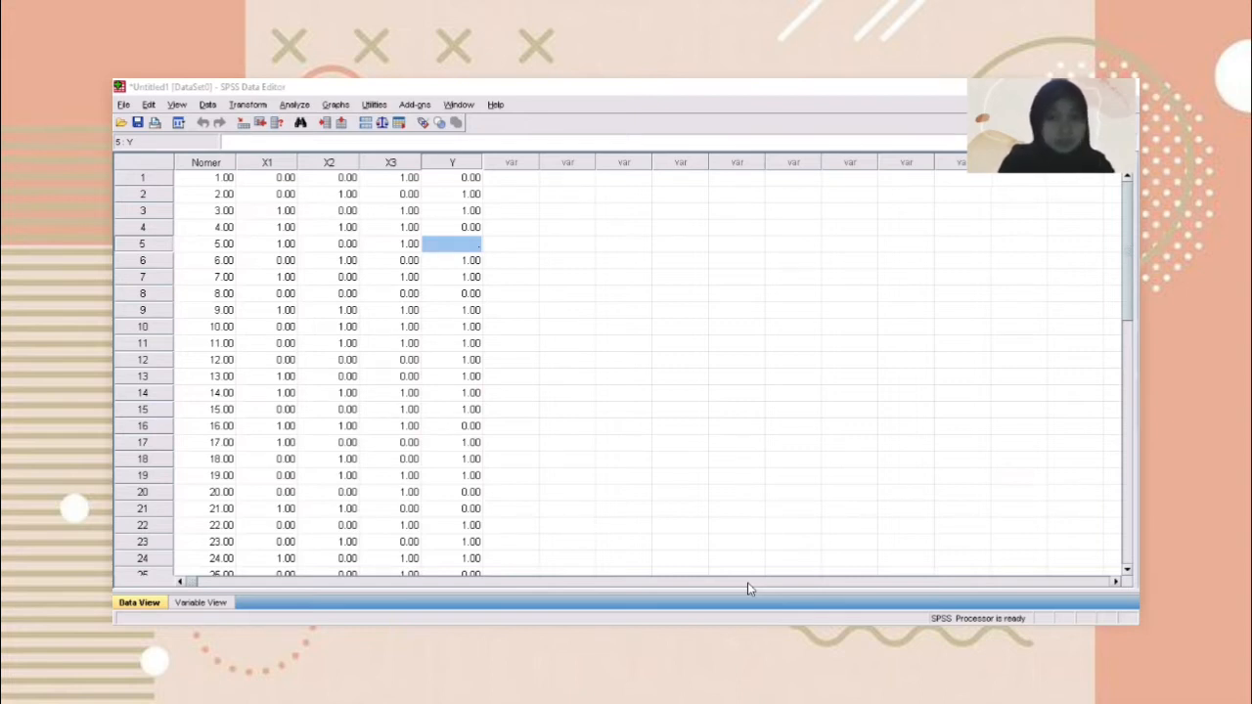
left_click(474, 245)
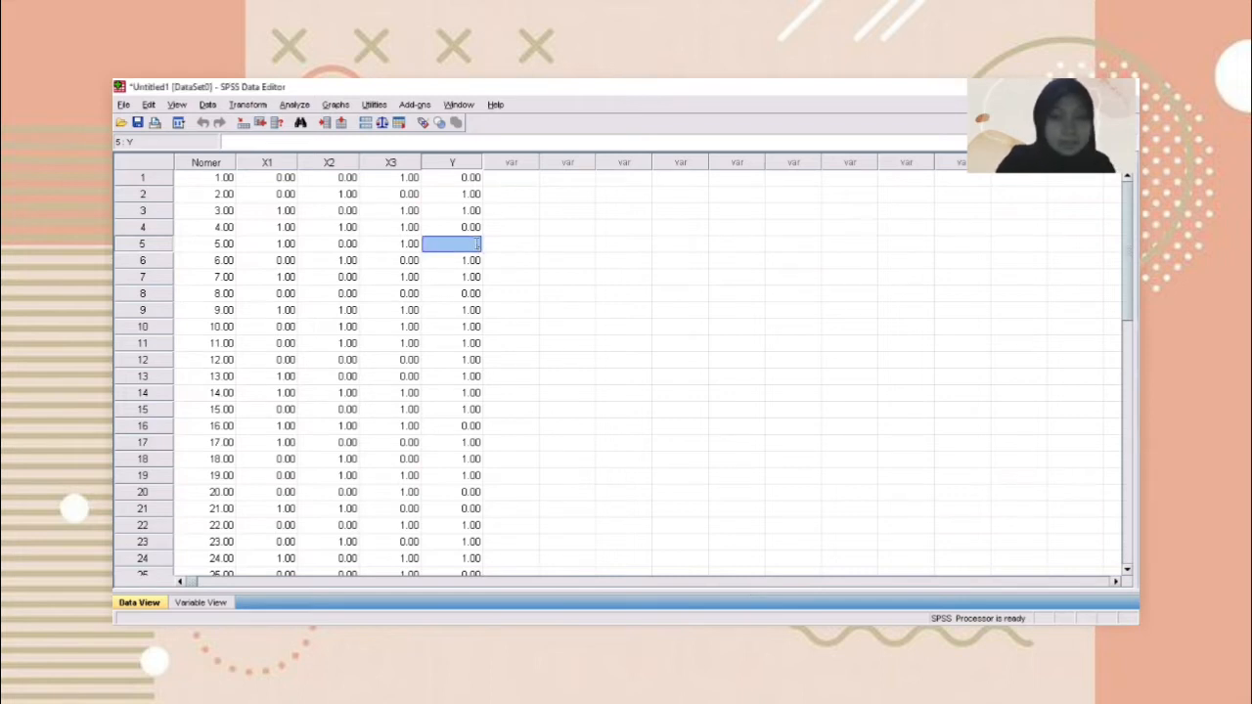
type("0")
left_click(528, 246)
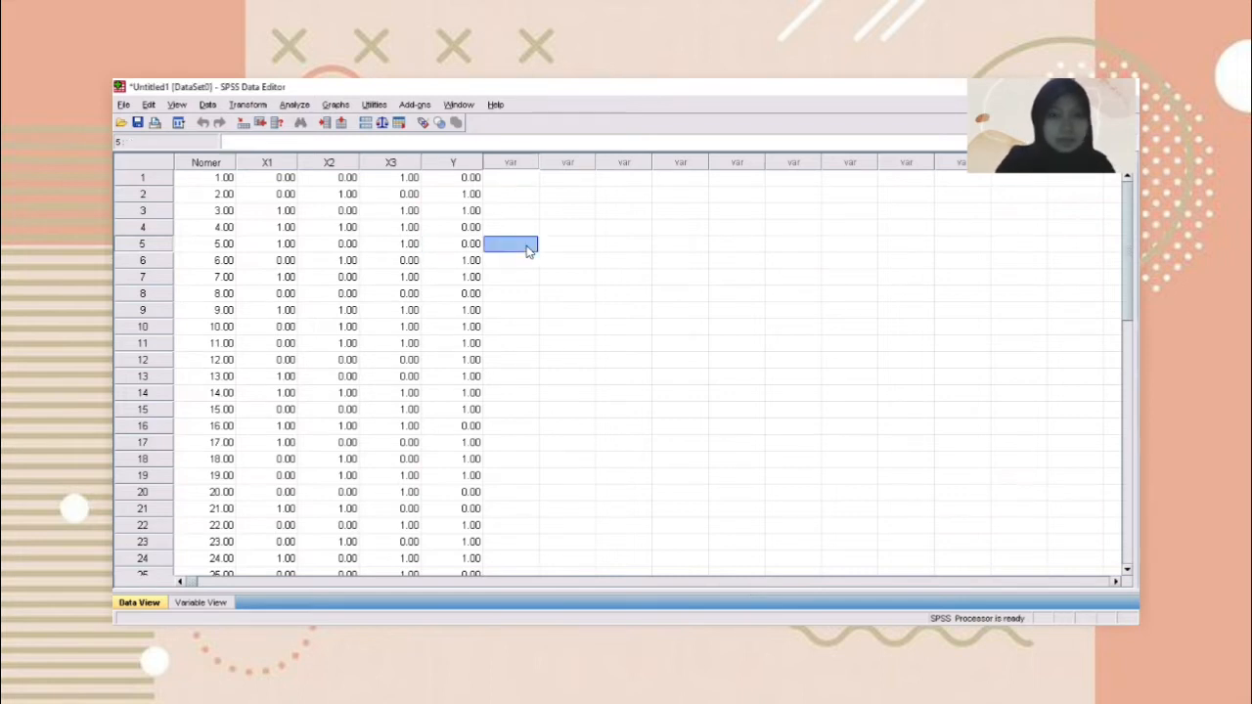
left_click(536, 329)
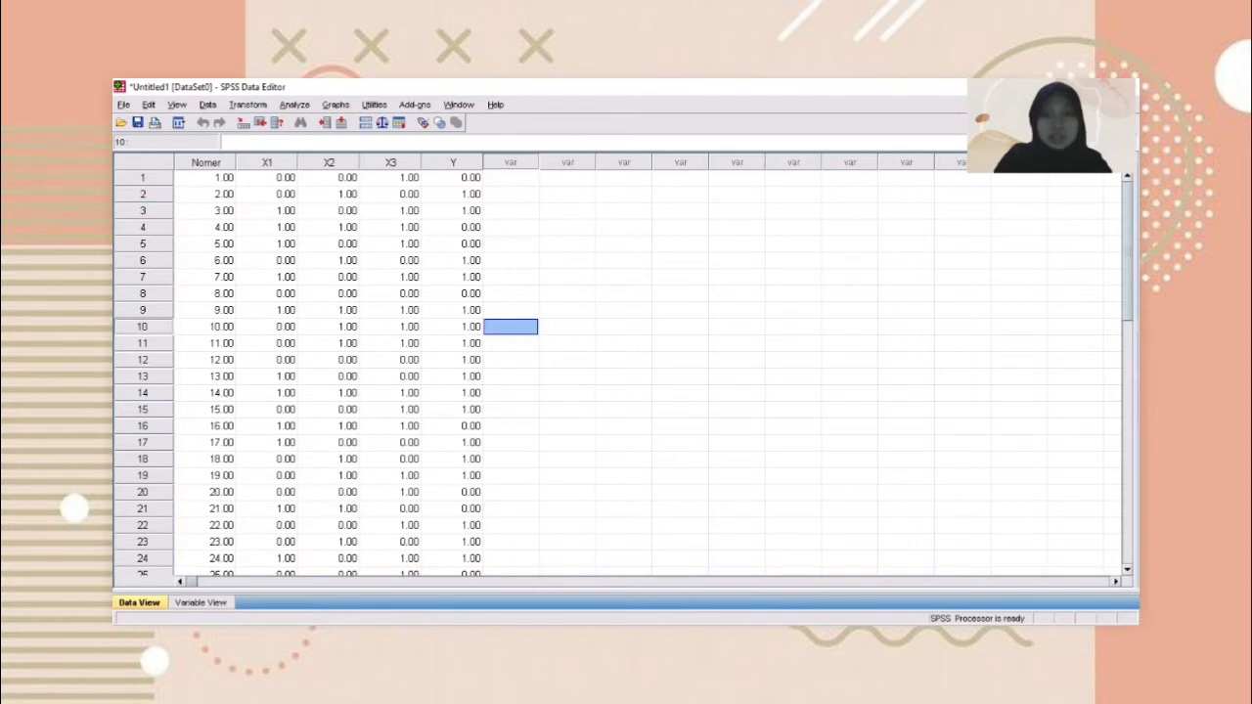
- Start a Multinomial Logistic regression and assign Kadar Gula Darah [Y] as the dependent variable
scroll(616, 372, "down", 8)
scroll(617, 372, "up", 8)
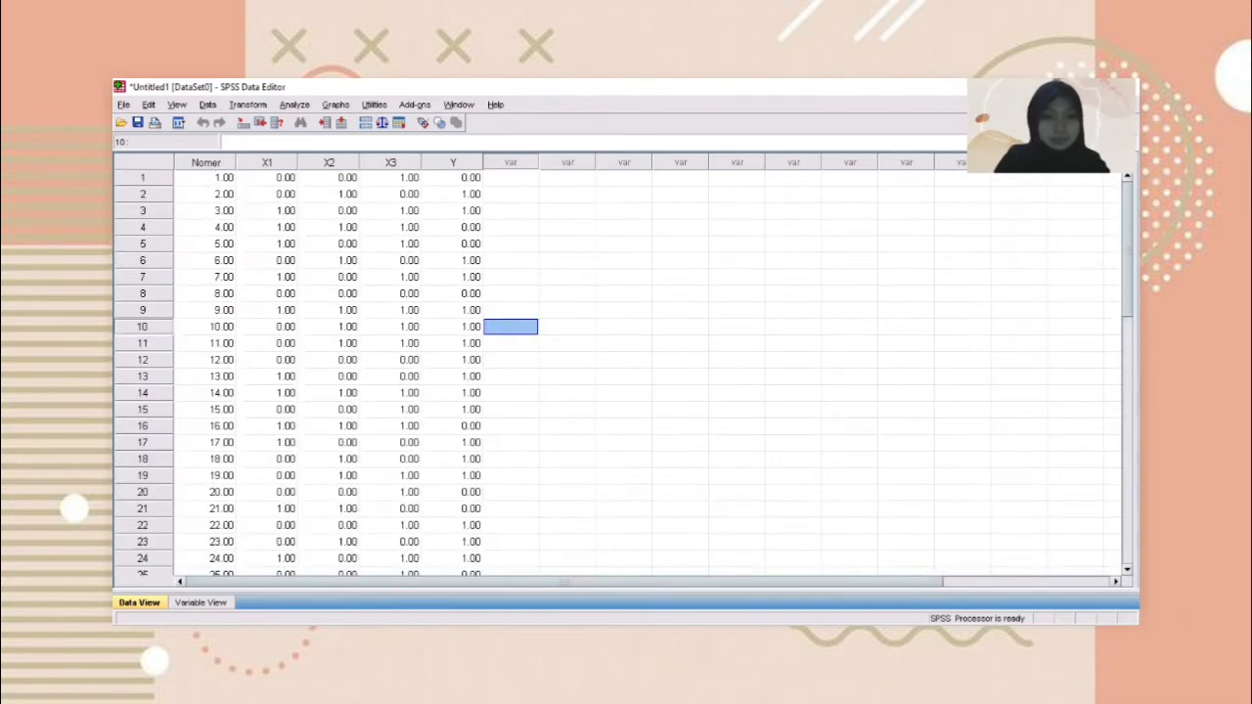
left_click(295, 104)
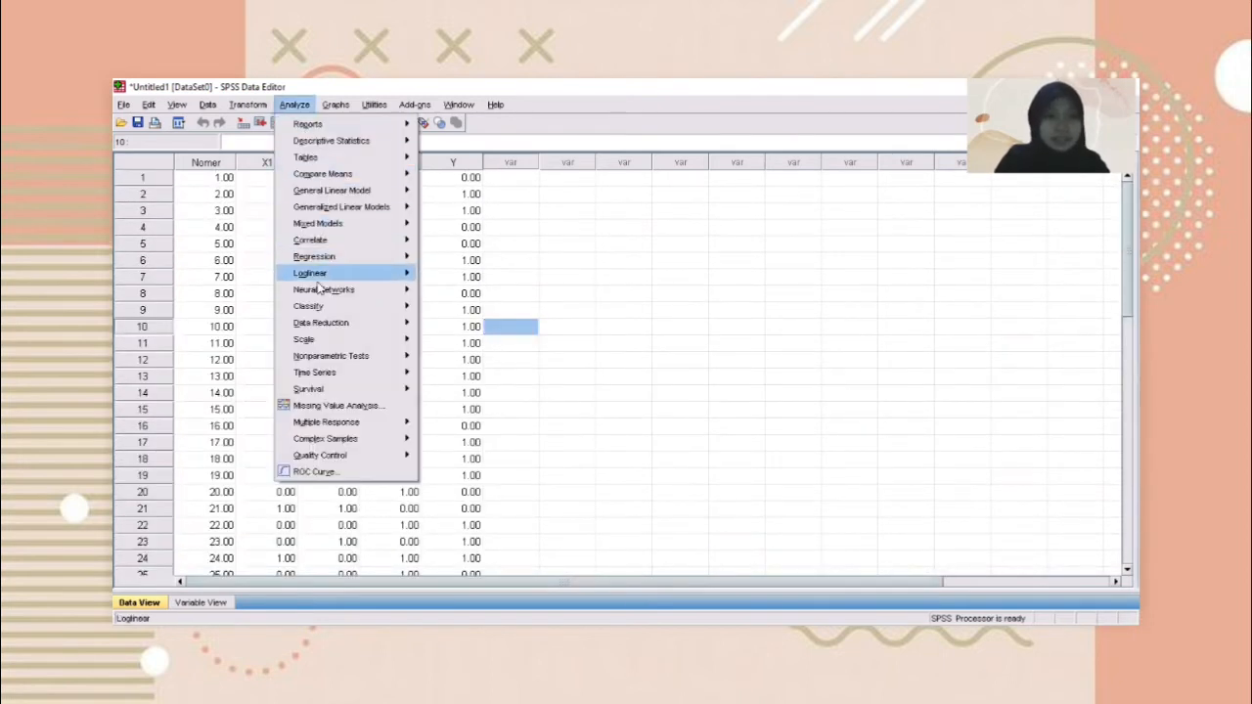
mouse_move(338, 258)
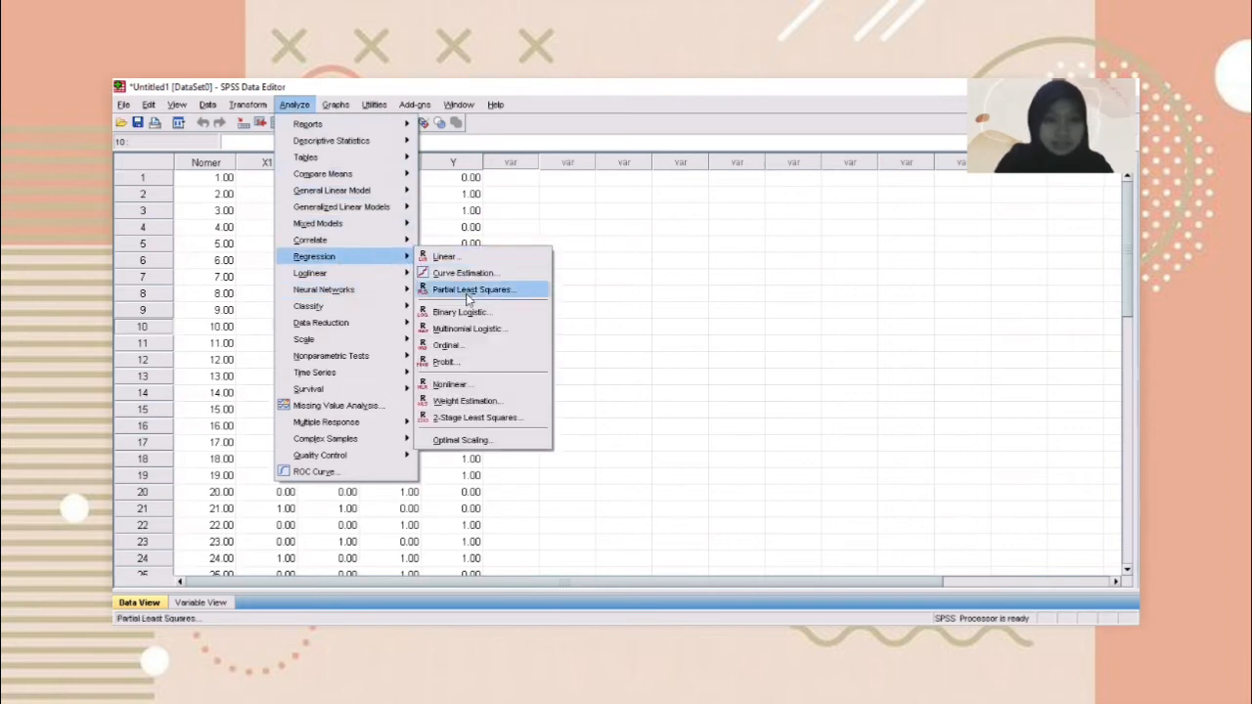
left_click(529, 328)
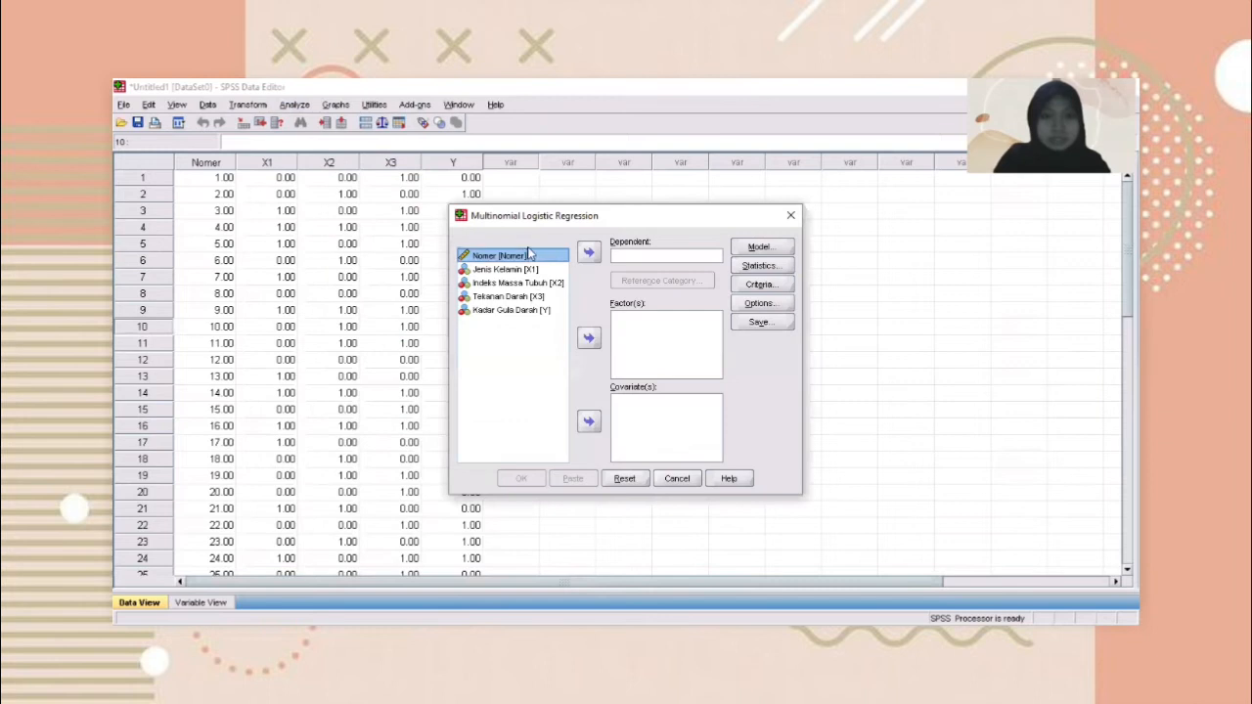
left_click(510, 310)
left_click(588, 252)
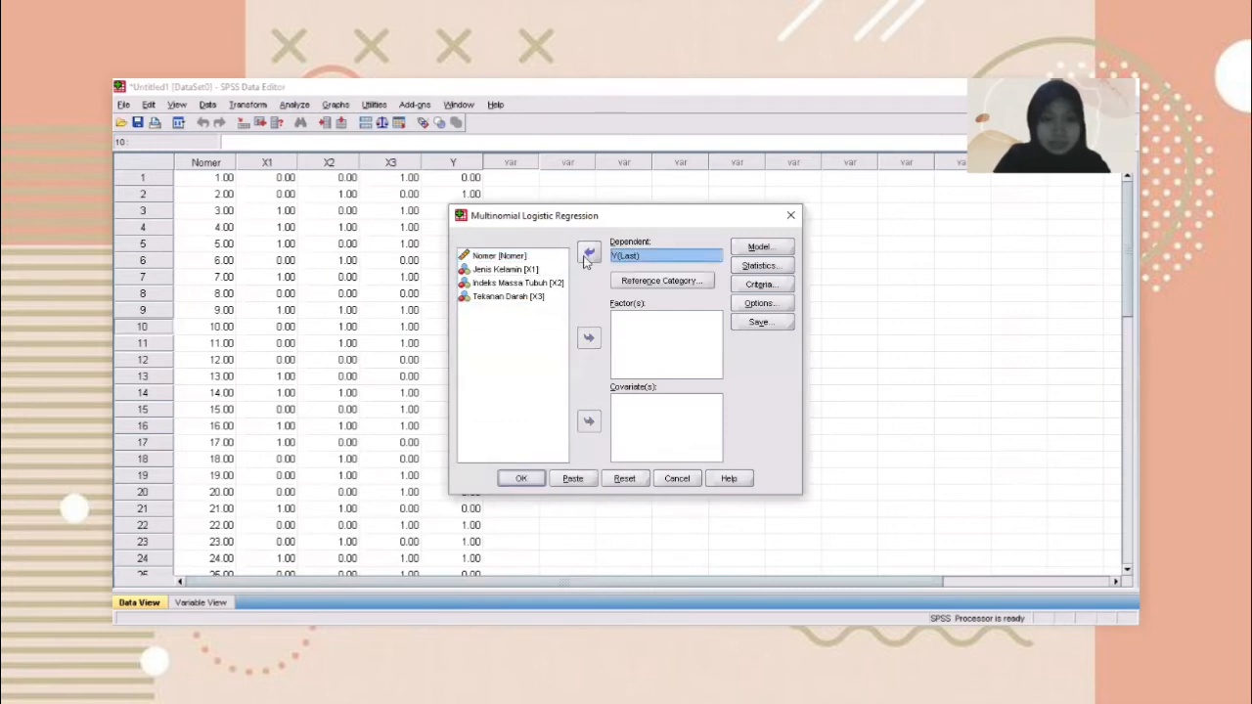
- Add Jenis Kelamin [X1], Indeks Massa Tubuh [X2] and Tekanan Darah [X3] as factors of the regression
left_click(533, 271)
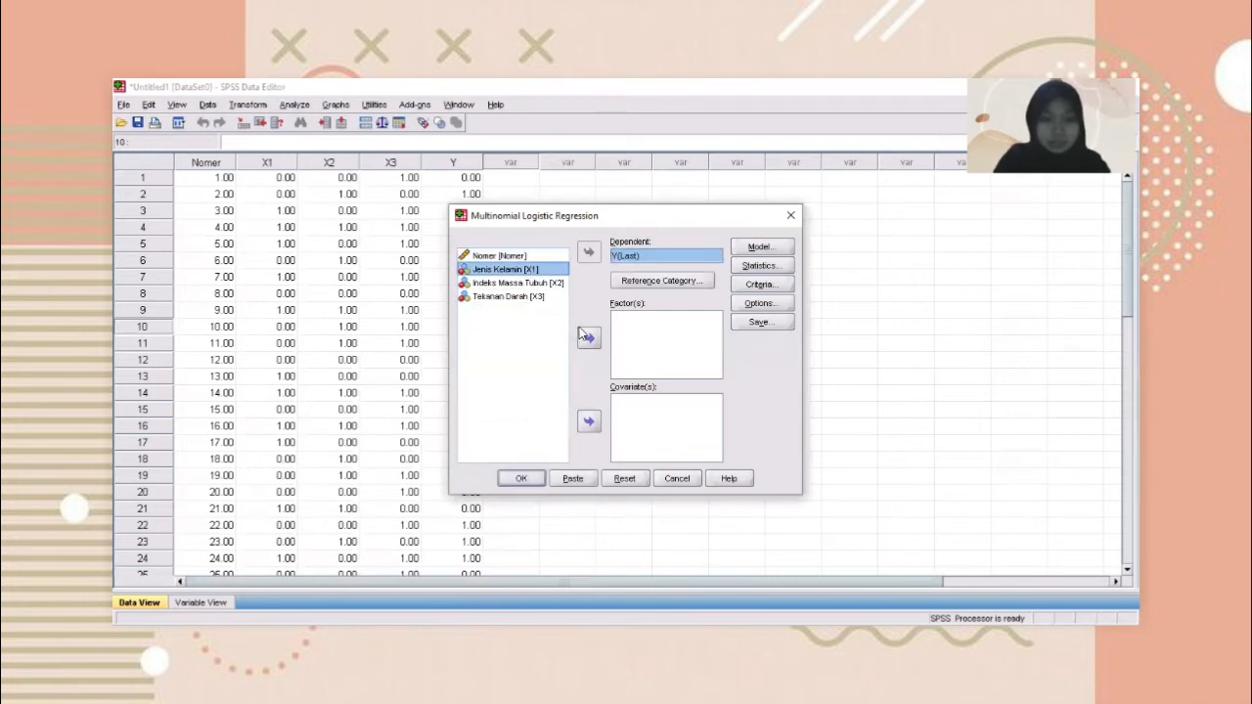
left_click(588, 336)
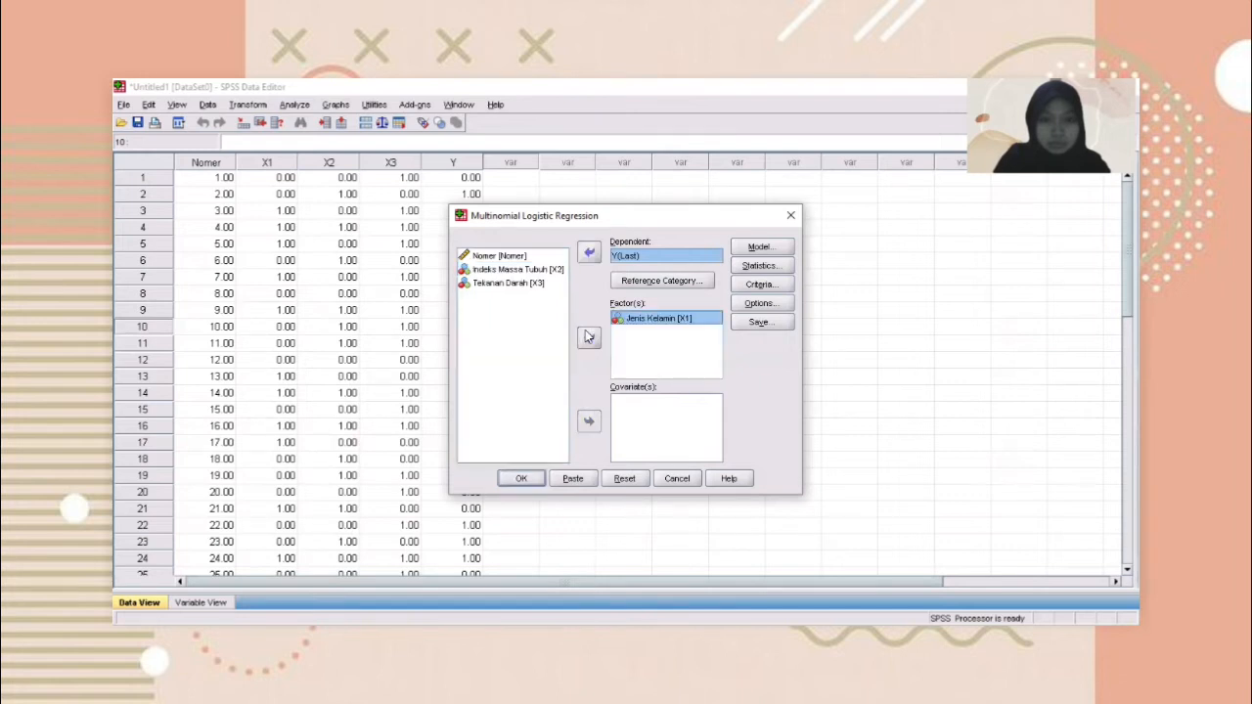
left_click(521, 283)
left_click(588, 336)
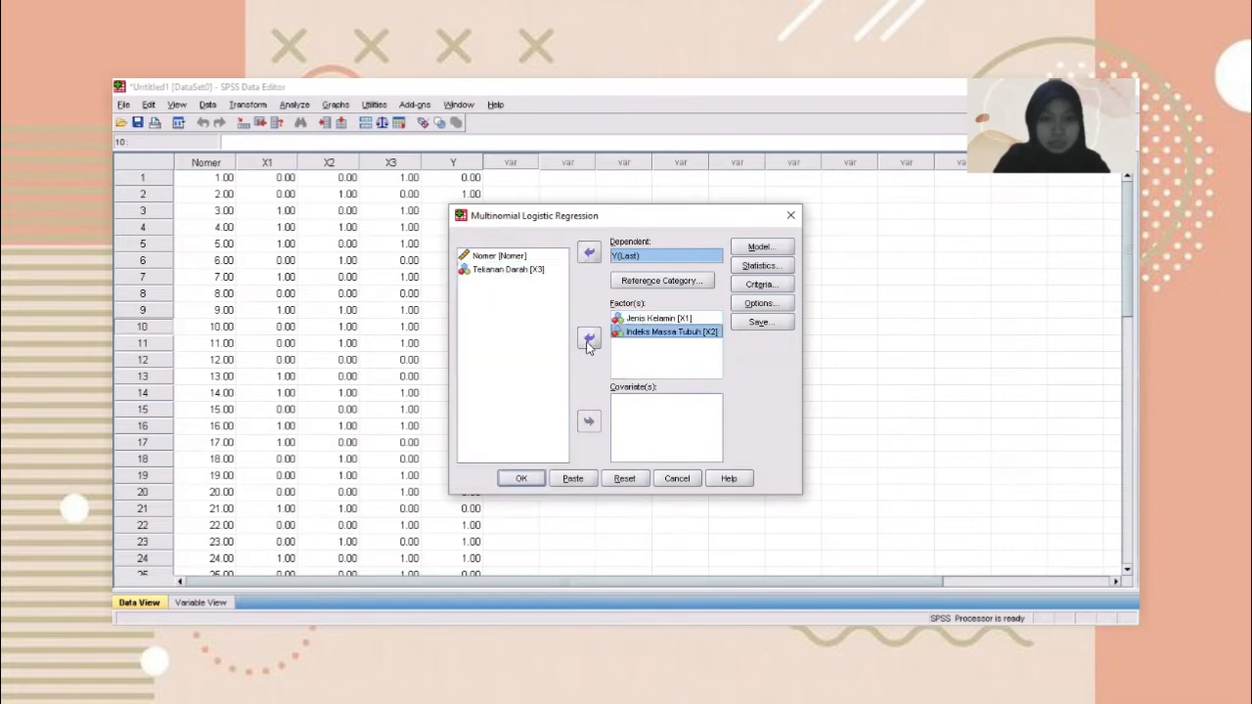
left_click(523, 277)
left_click(589, 340)
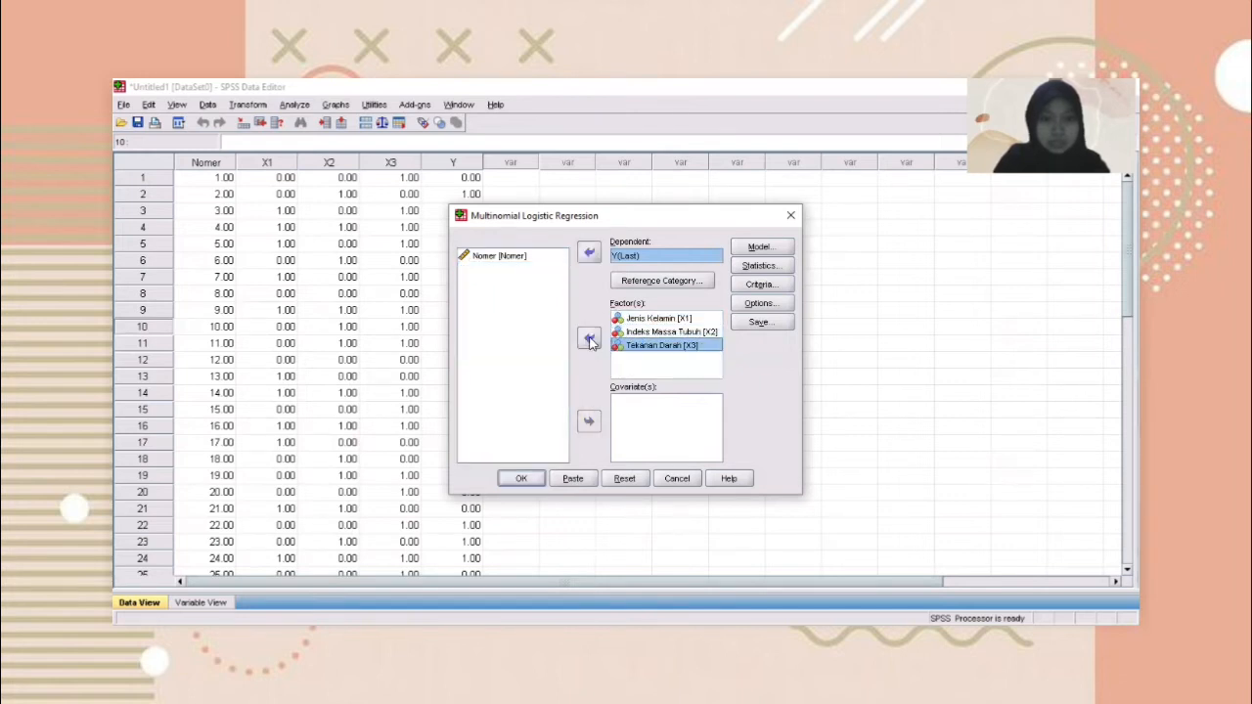
- Include cell probabilities, the classification table and goodness-of-fit in the regression statistics
left_click(777, 265)
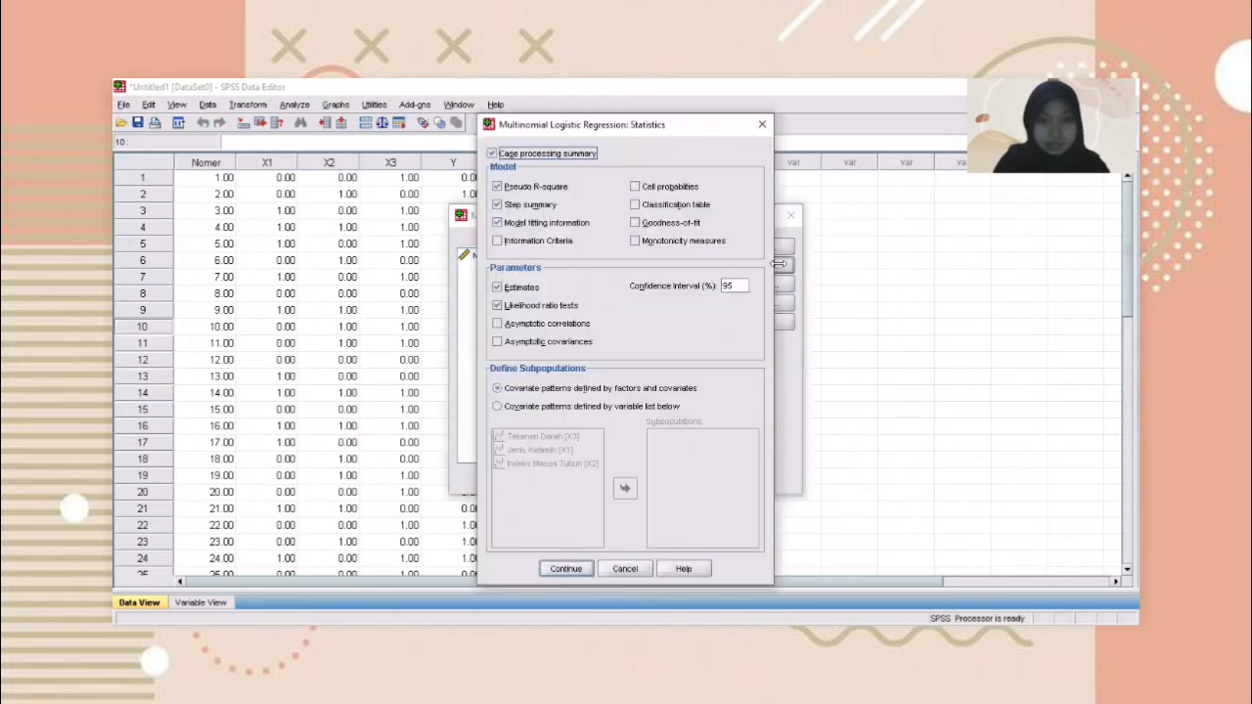
left_click(652, 187)
left_click(654, 204)
left_click(655, 222)
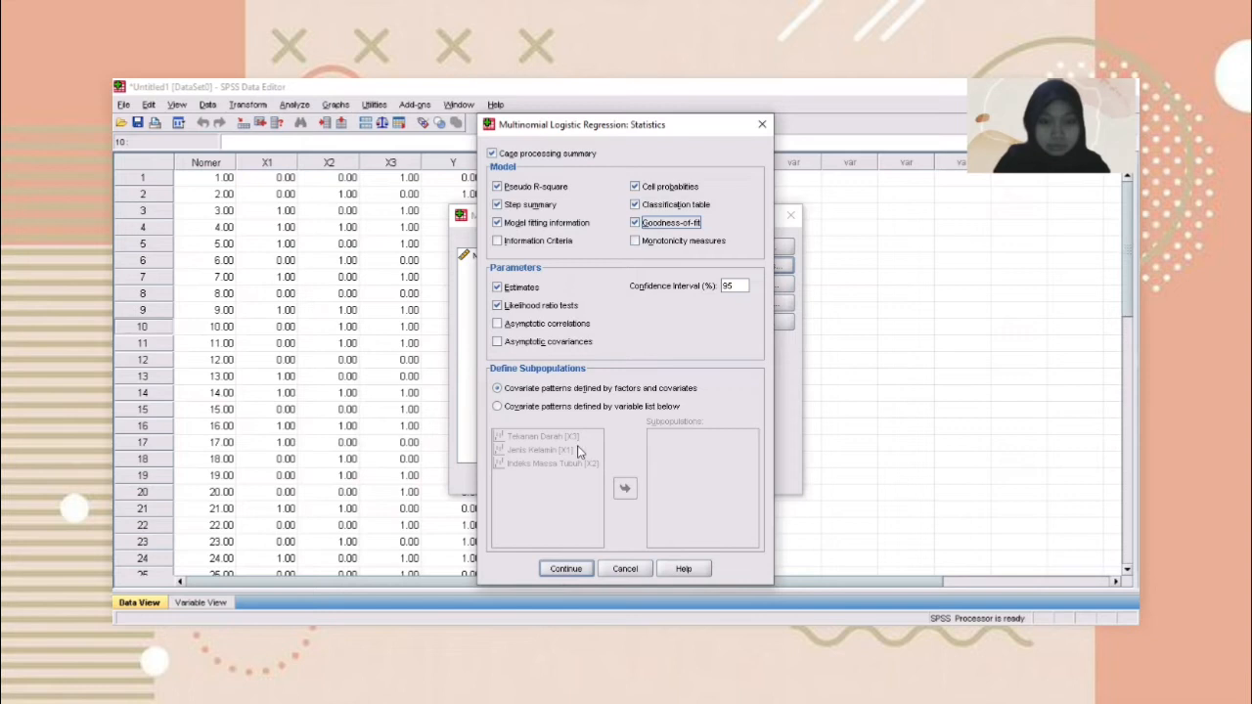
left_click(565, 569)
- Accept the default model, convergence criteria and options, and run the multinomial logistic regression
left_click(766, 249)
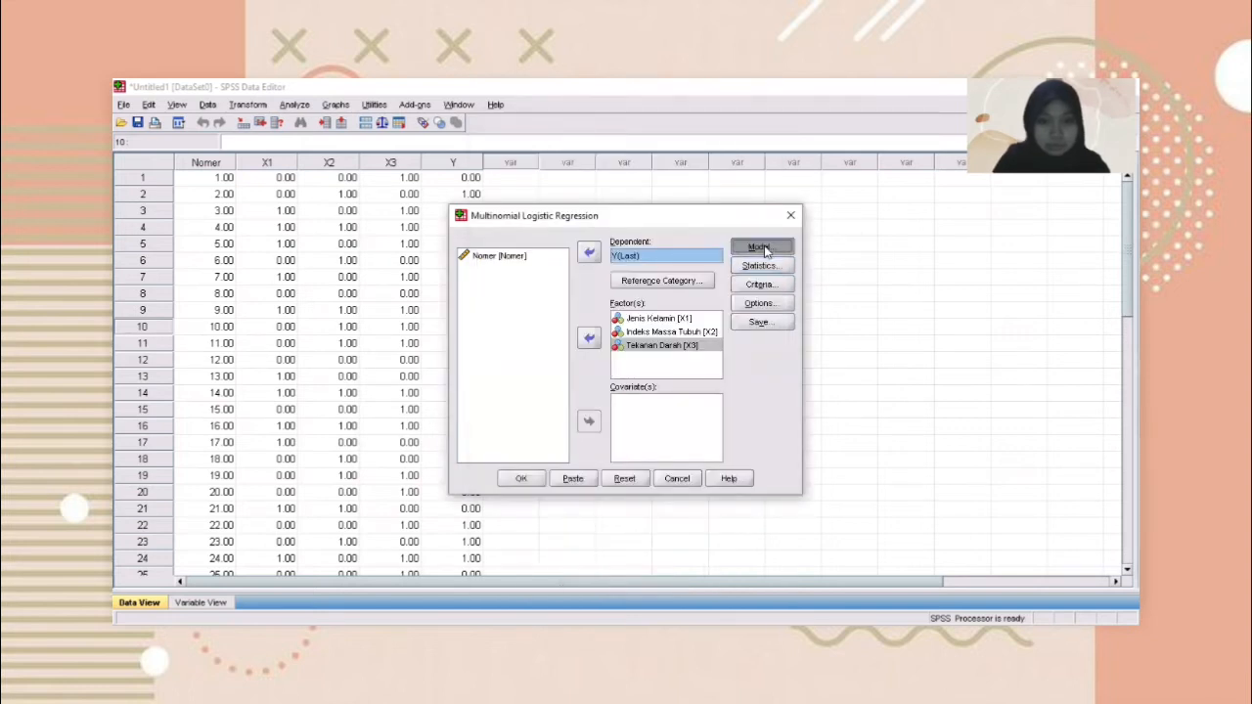
left_click(836, 151)
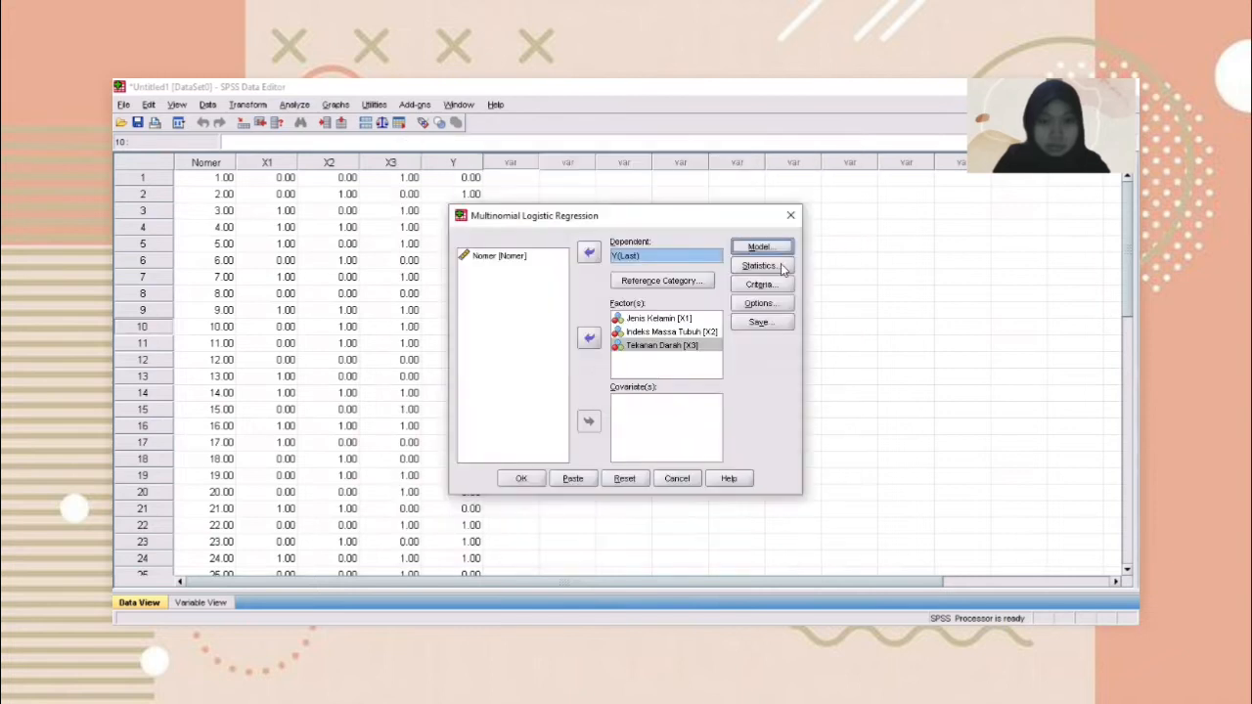
left_click(770, 287)
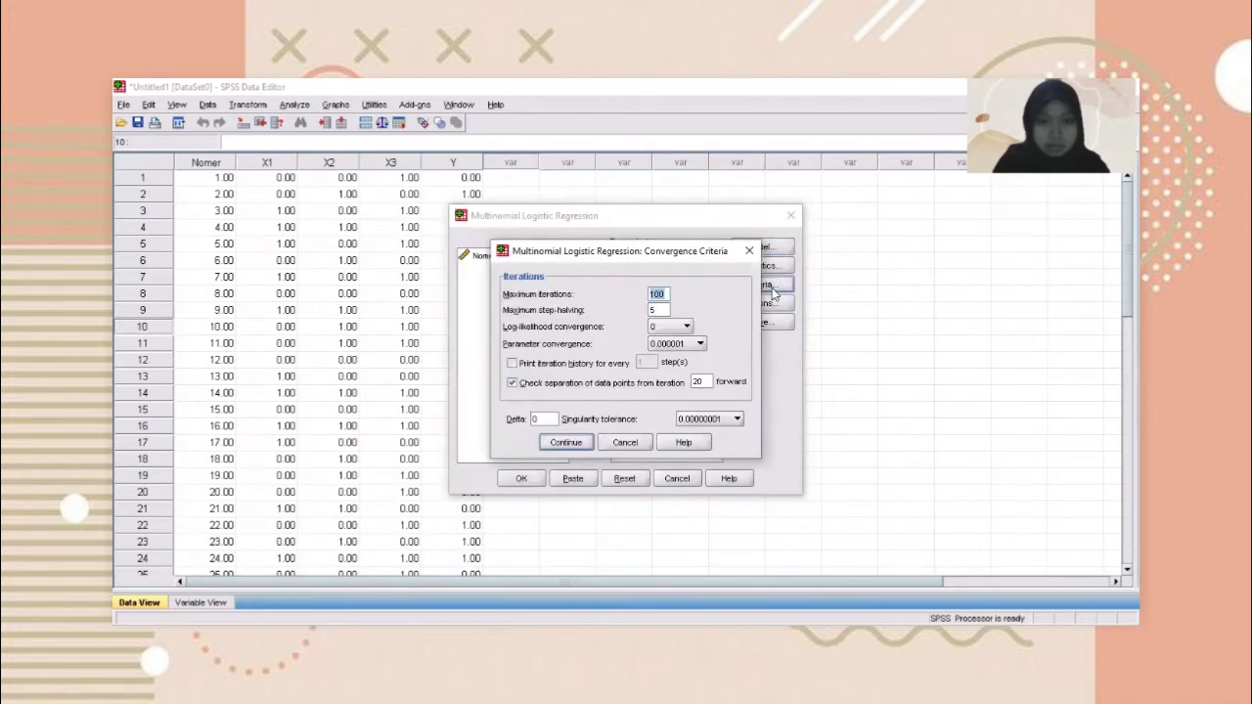
key("Return")
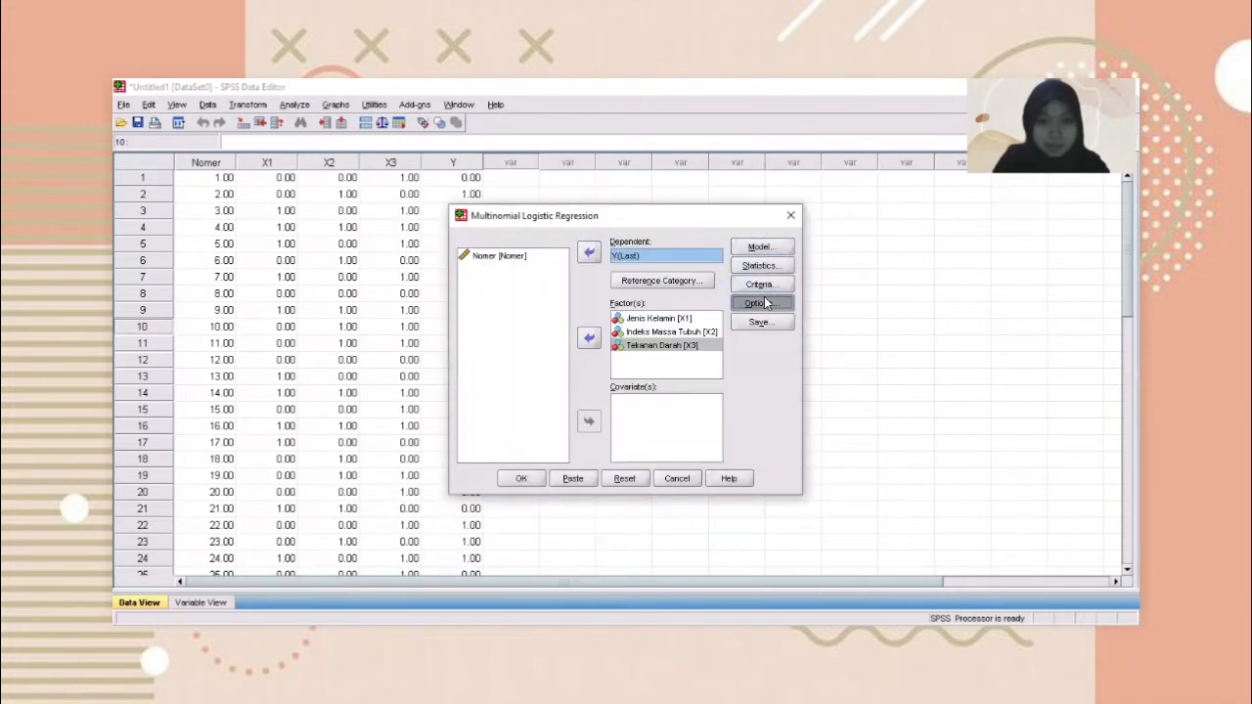
left_click(767, 303)
left_click(564, 494)
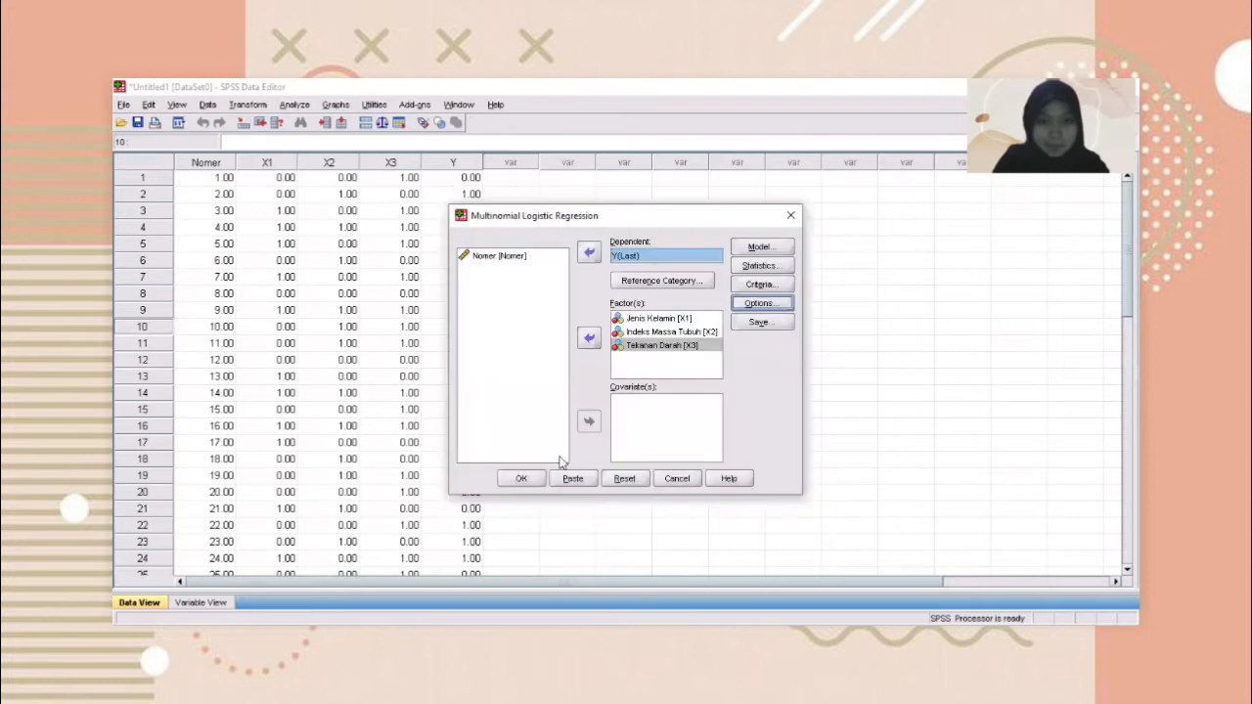
left_click(522, 478)
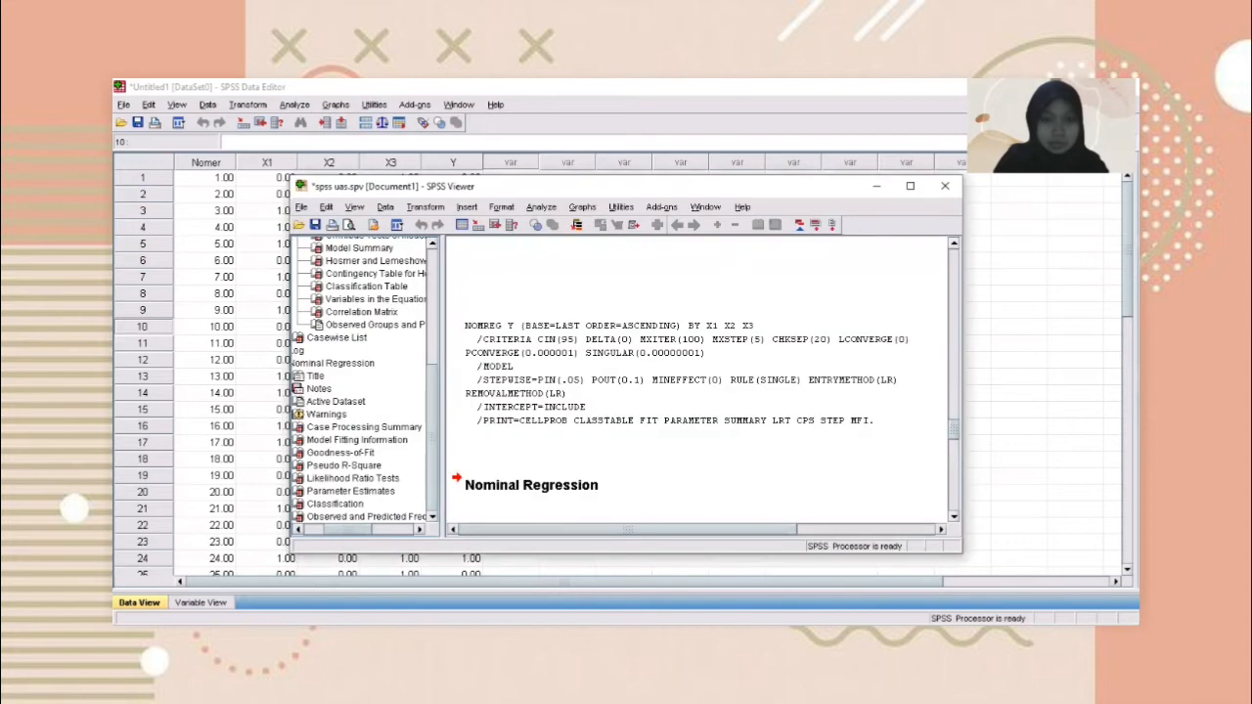
- Maximize the output viewer and examine the Logistic Regression case summary, variable encoding and Block 0 tables
left_click(910, 186)
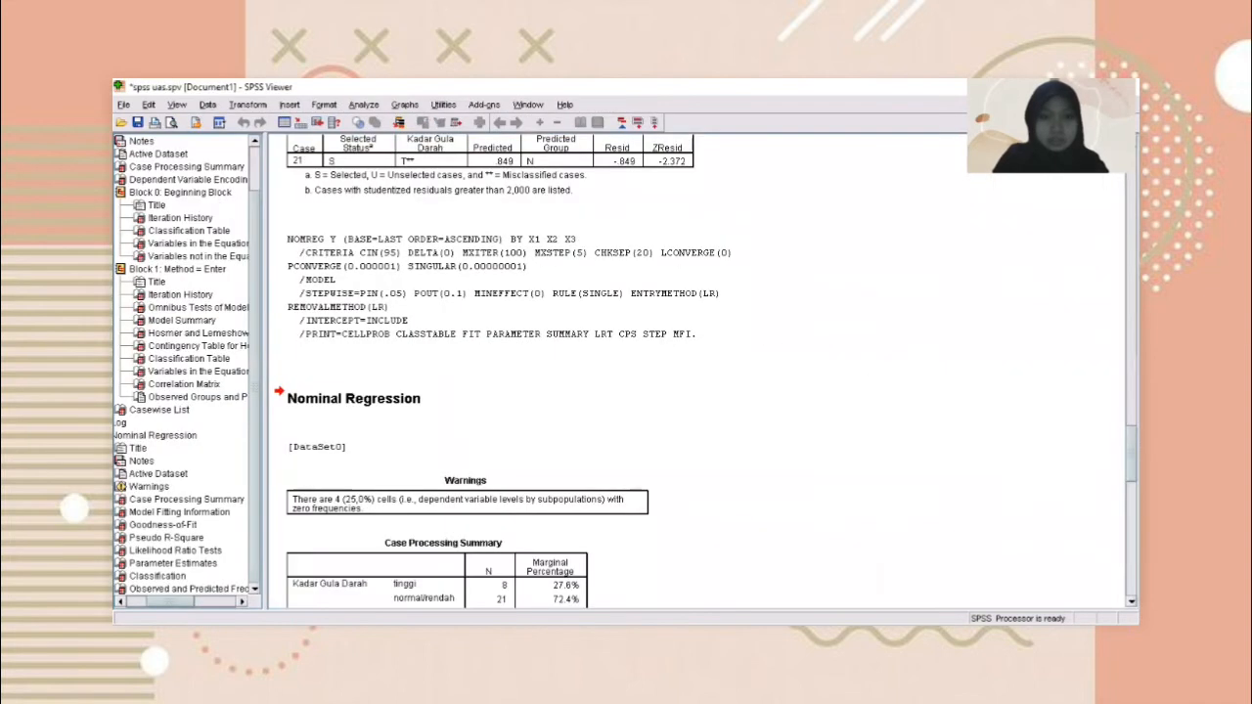
scroll(704, 372, "up", 20)
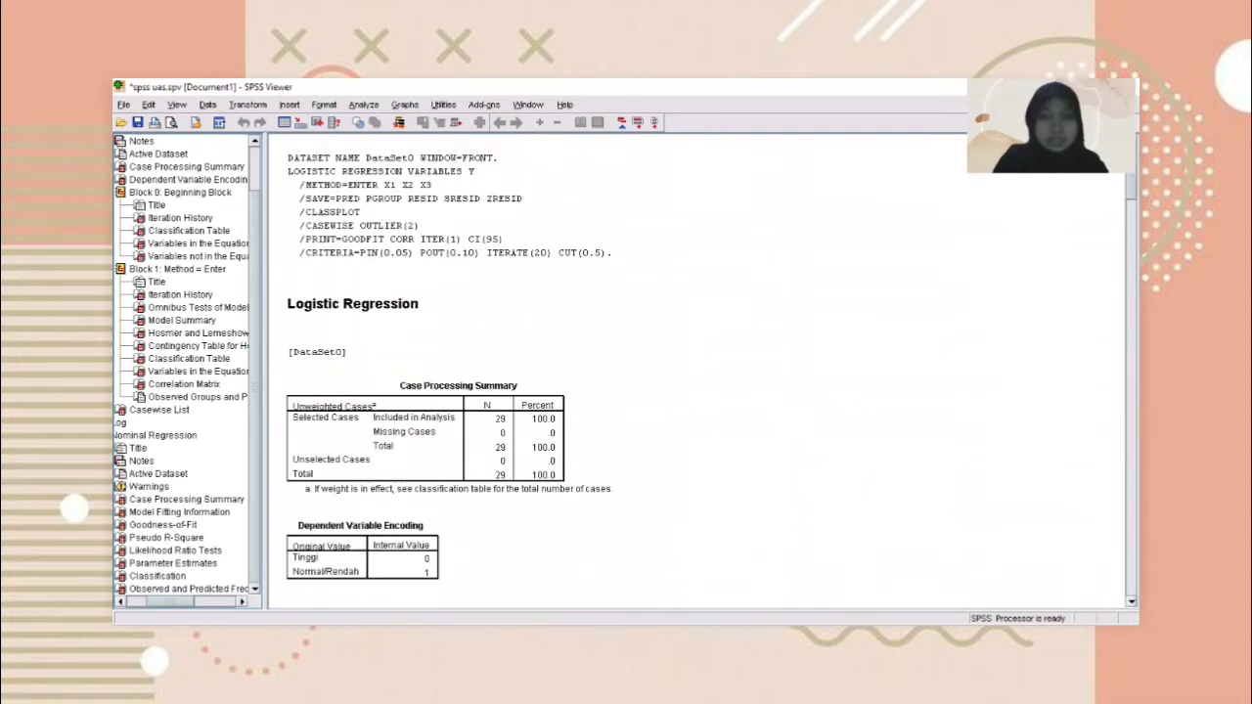
scroll(704, 372, "down", 1)
scroll(704, 372, "down", 5)
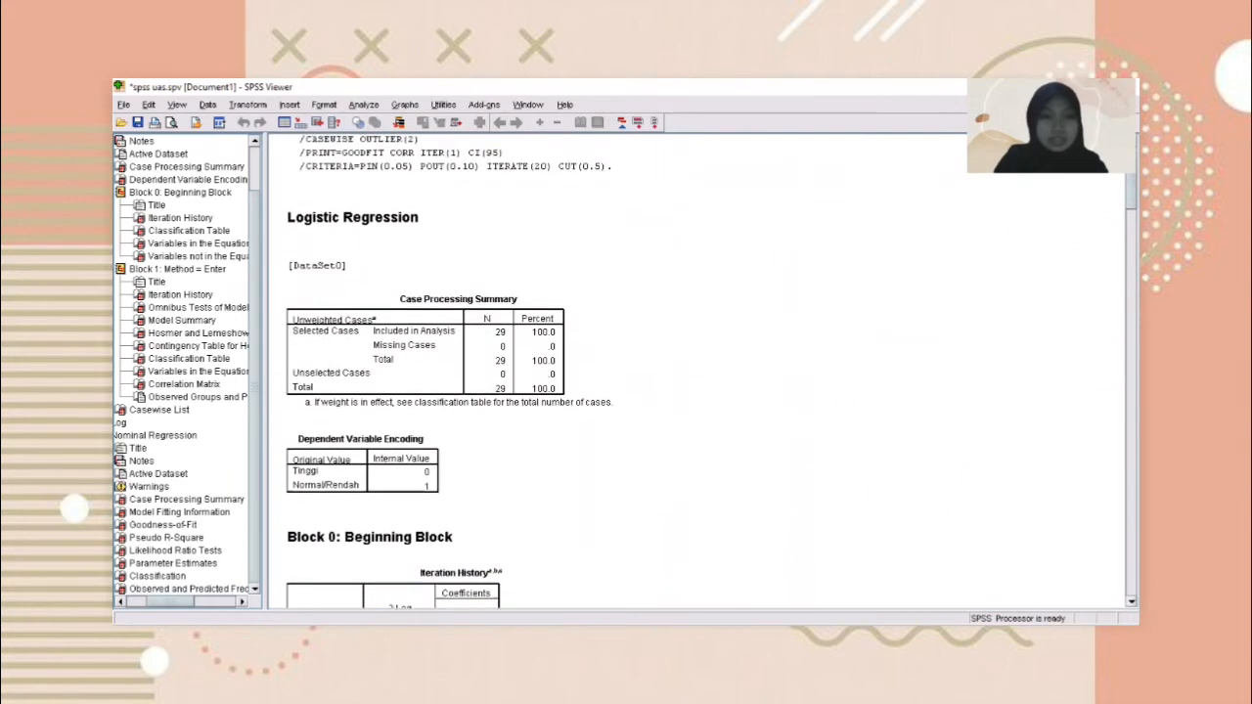
scroll(705, 372, "down", 7)
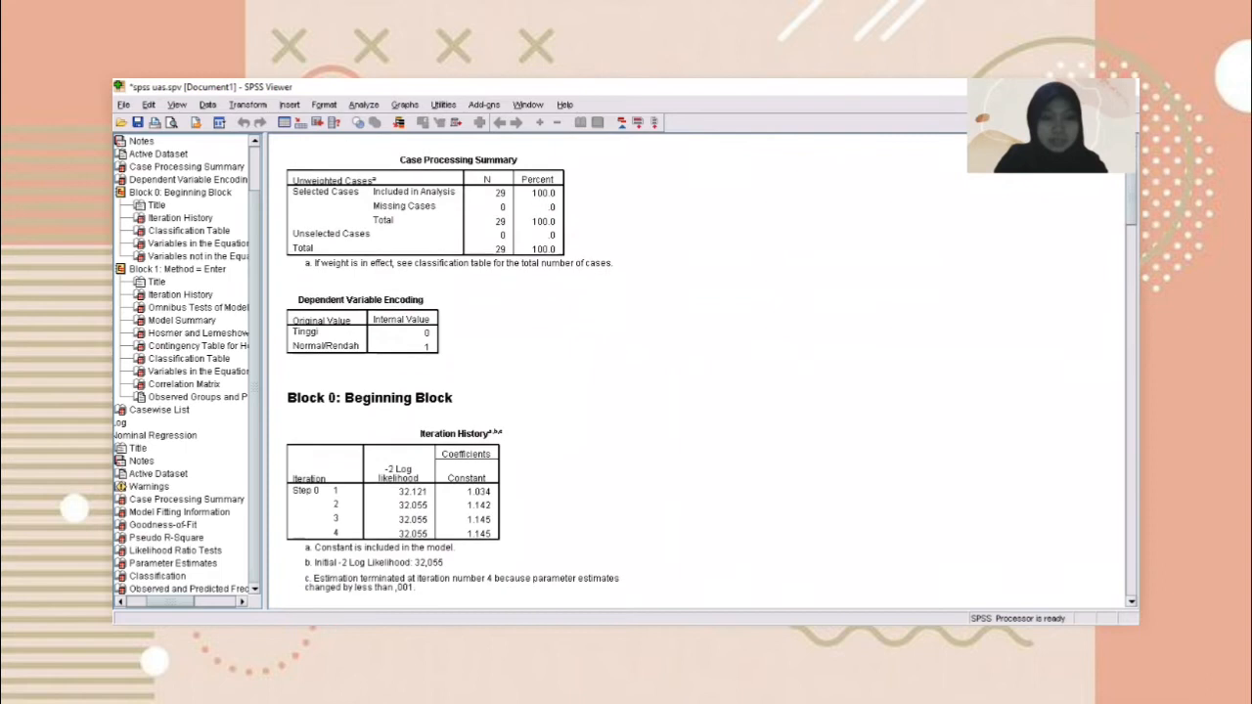
scroll(705, 372, "down", 6)
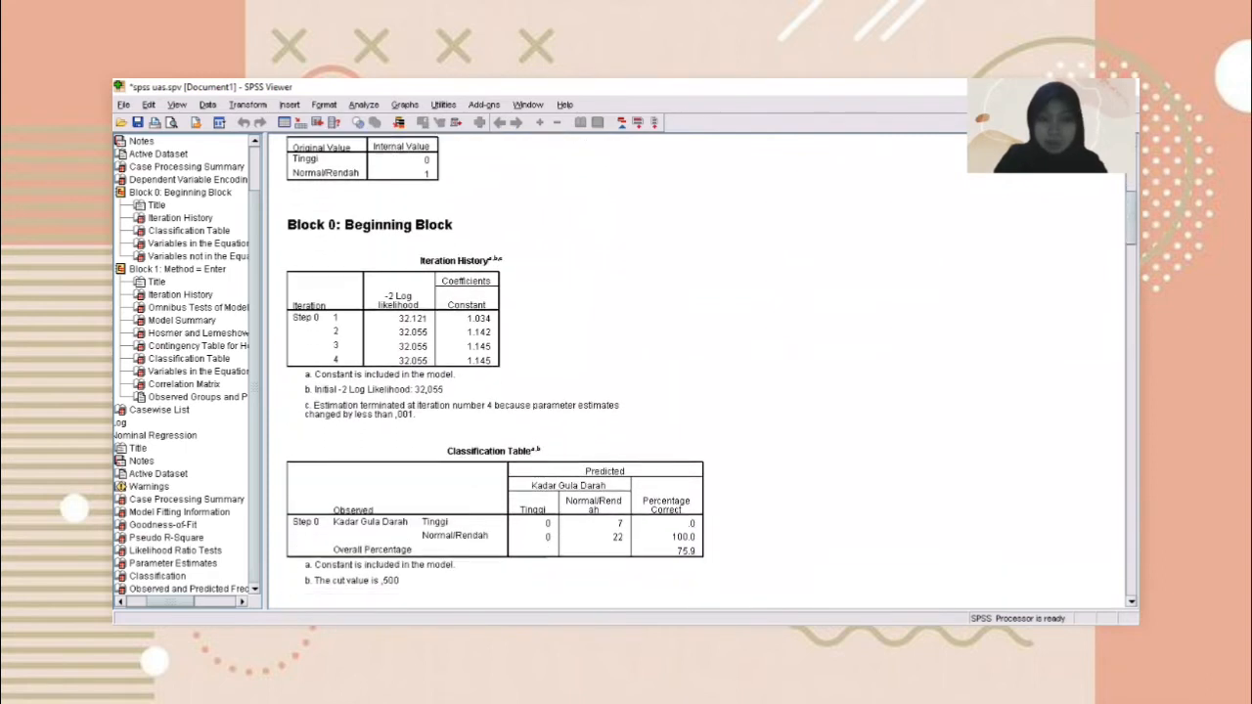
scroll(704, 371, "down", 3)
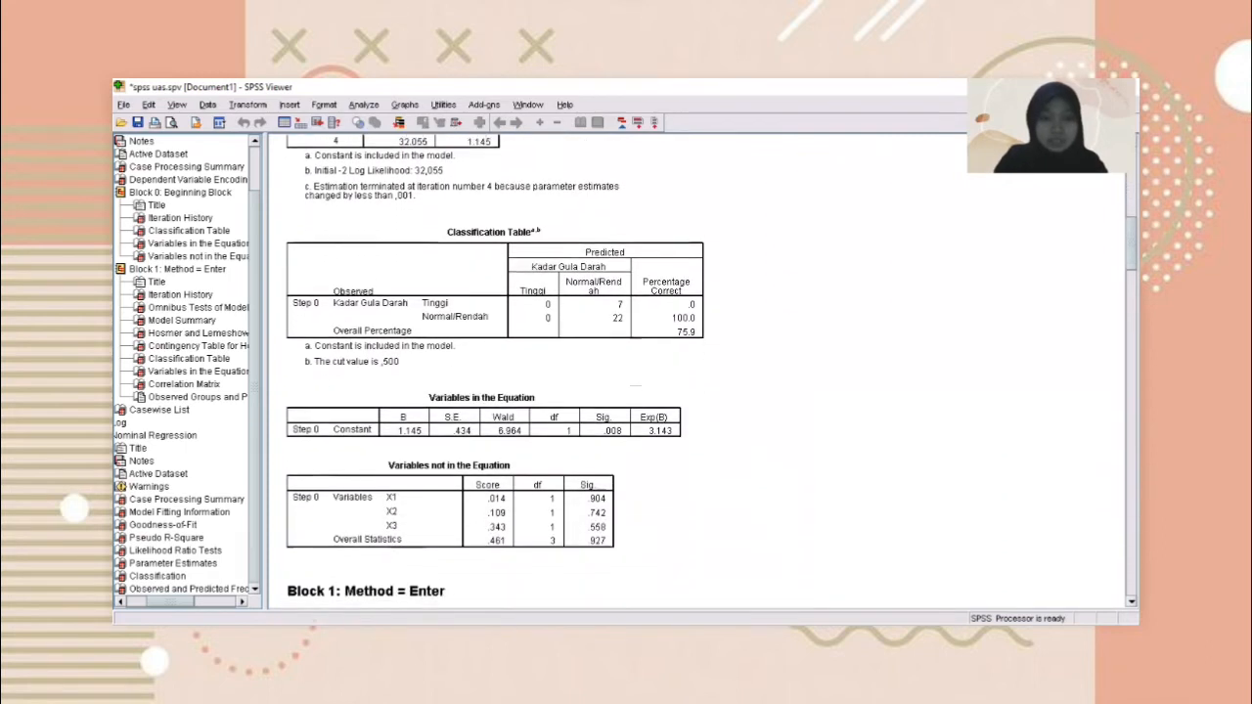
scroll(700, 372, "down", 4)
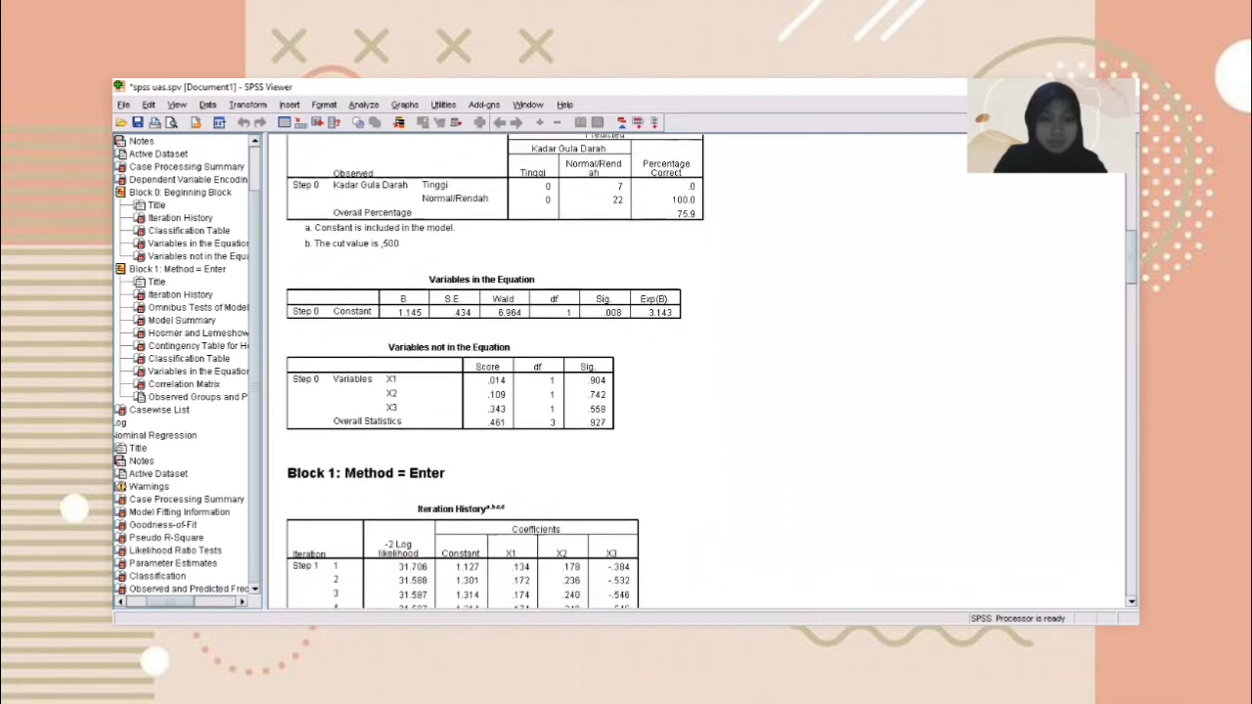
- Examine the Block 1 output from the iteration history and model tests through the correlation matrix, probability plot and casewise list
scroll(699, 371, "down", 6)
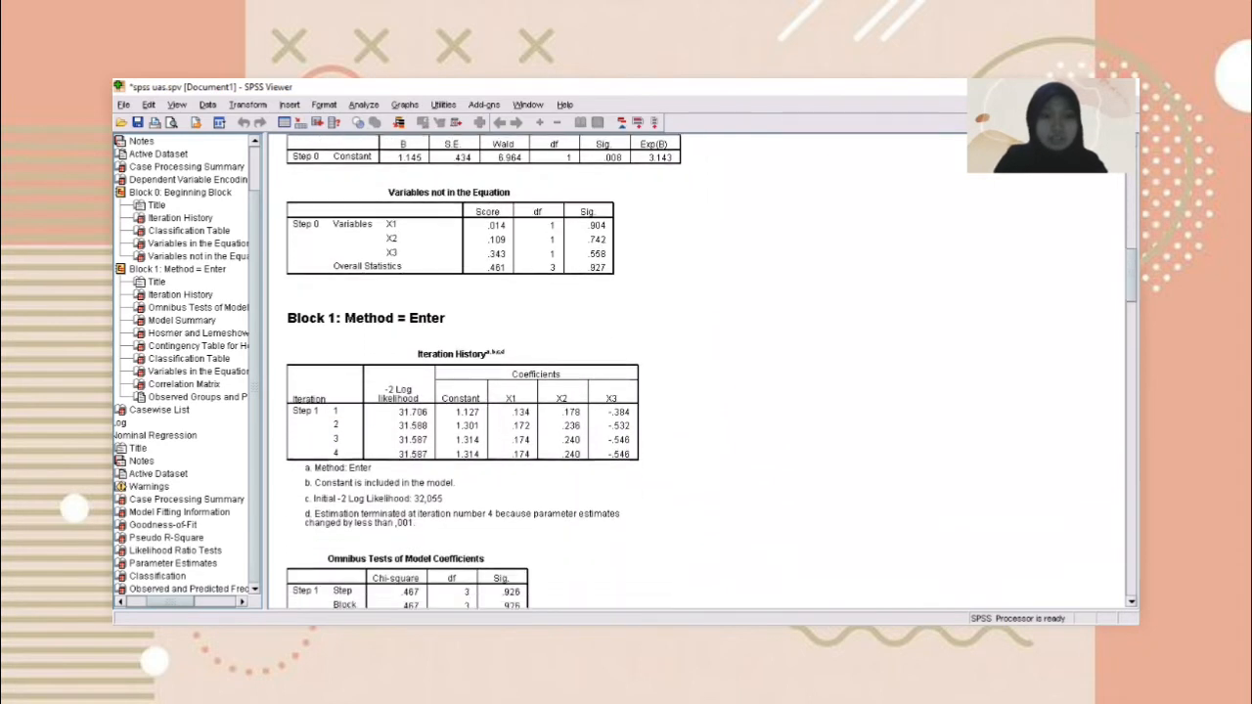
scroll(699, 371, "down", 1)
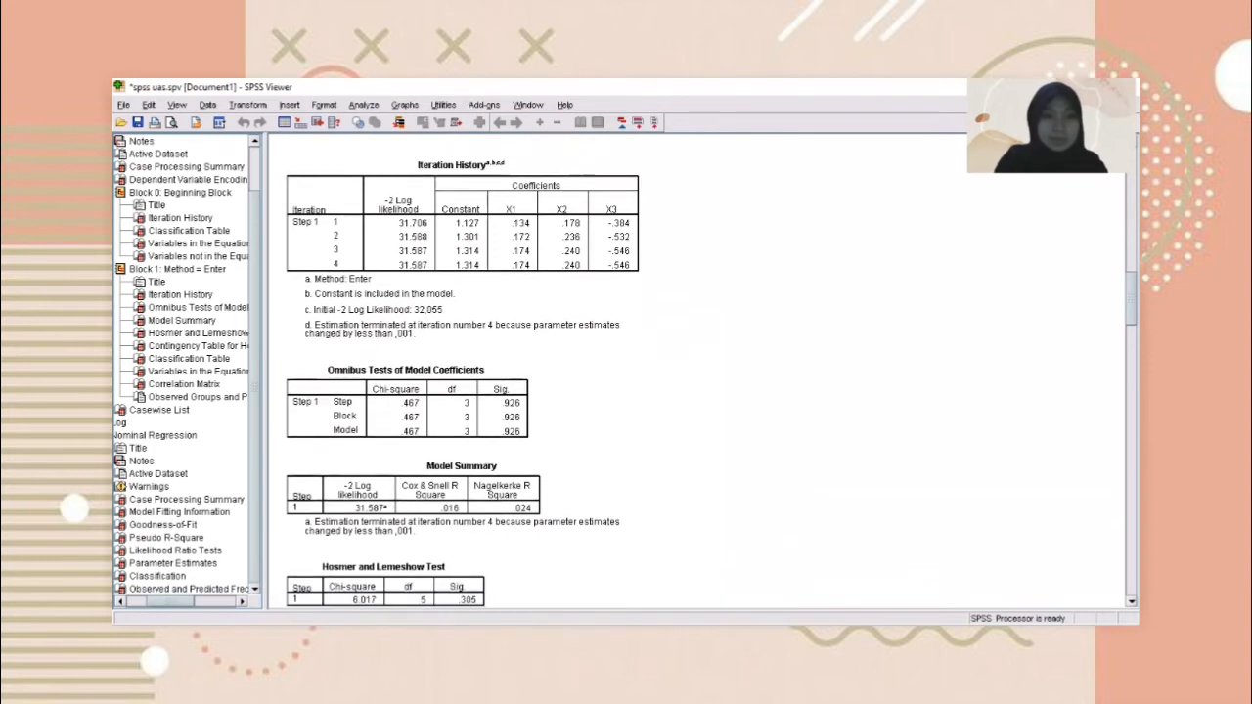
scroll(699, 371, "down", 4)
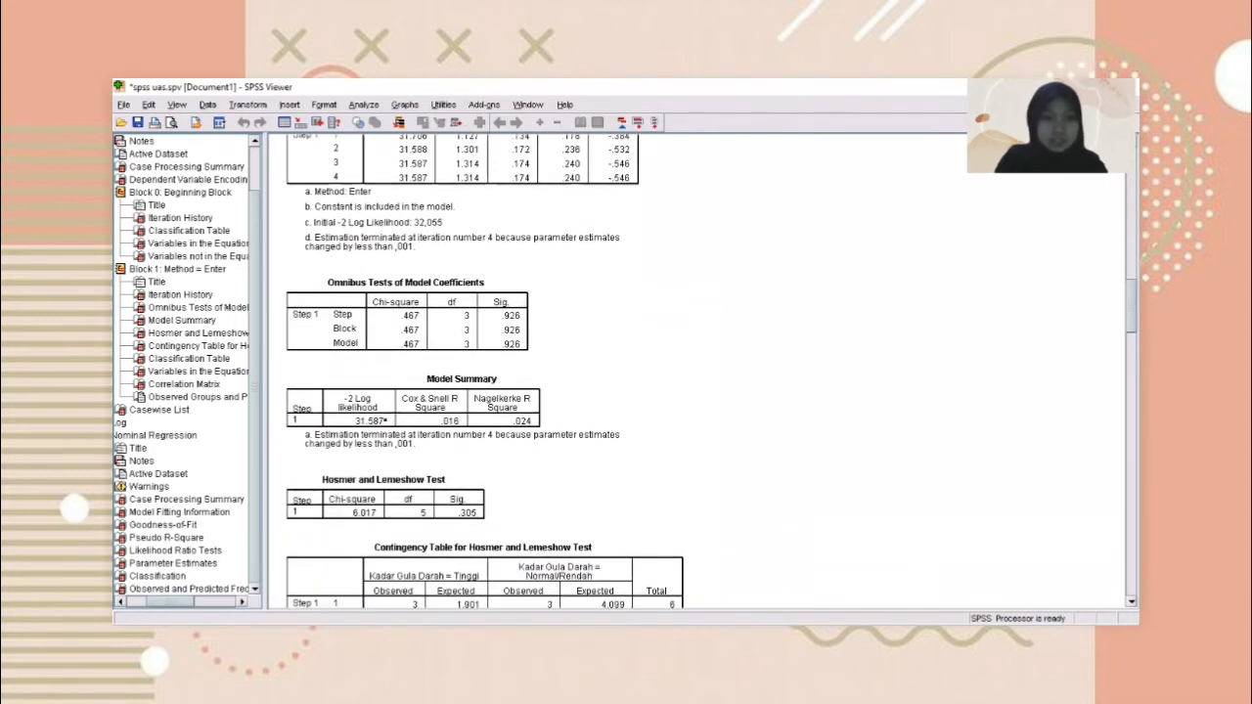
scroll(700, 372, "down", 5)
scroll(700, 372, "down", 1)
scroll(700, 372, "down", 1)
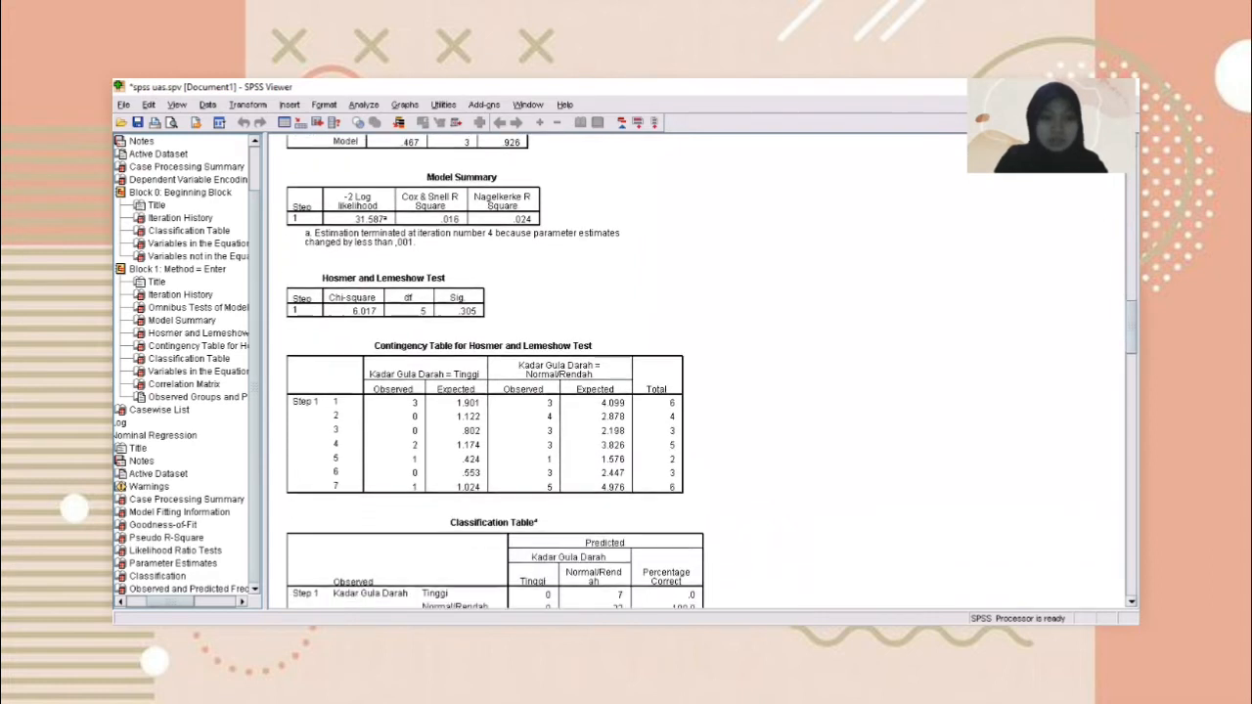
scroll(699, 372, "down", 3)
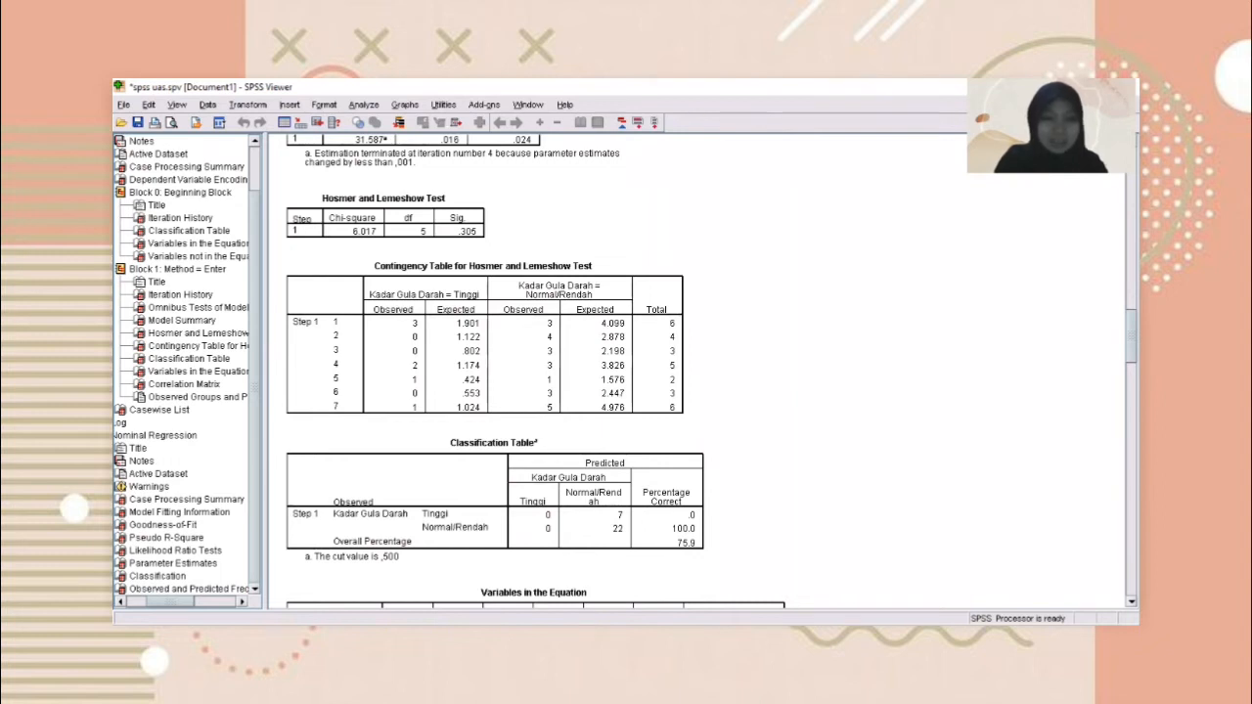
scroll(537, 371, "down", 10)
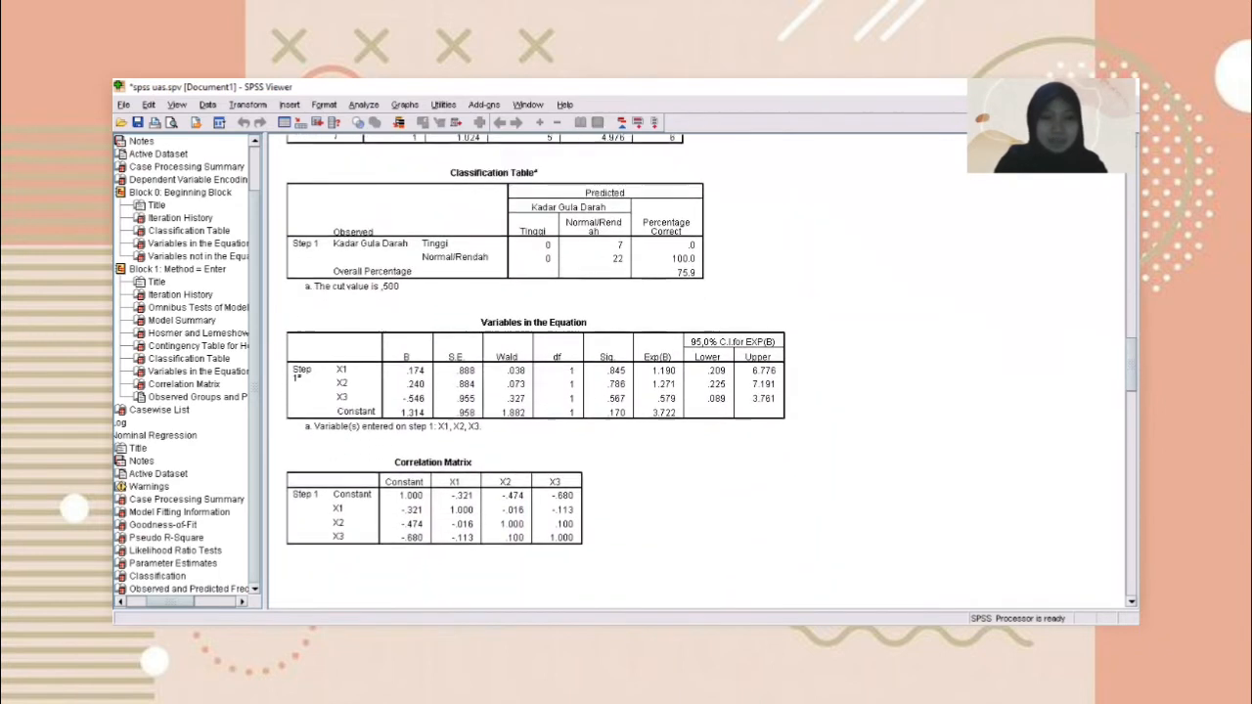
scroll(699, 371, "down", 3)
scroll(700, 371, "down", 10)
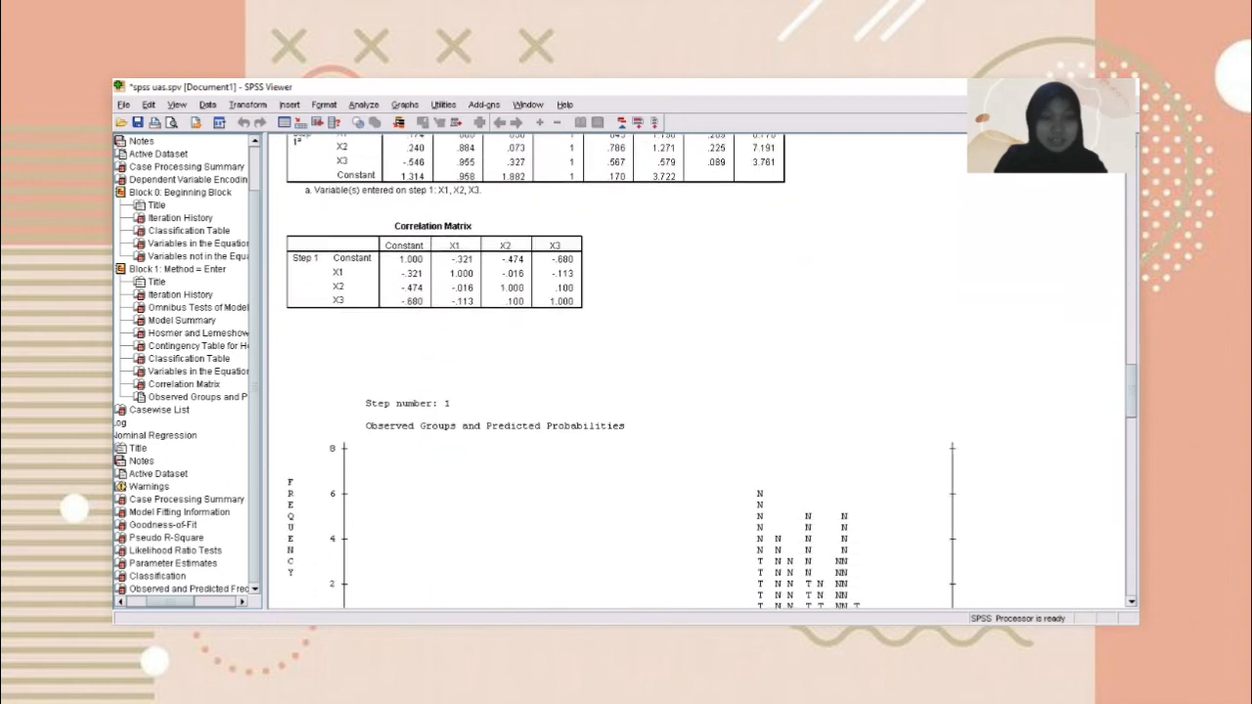
scroll(700, 372, "down", 16)
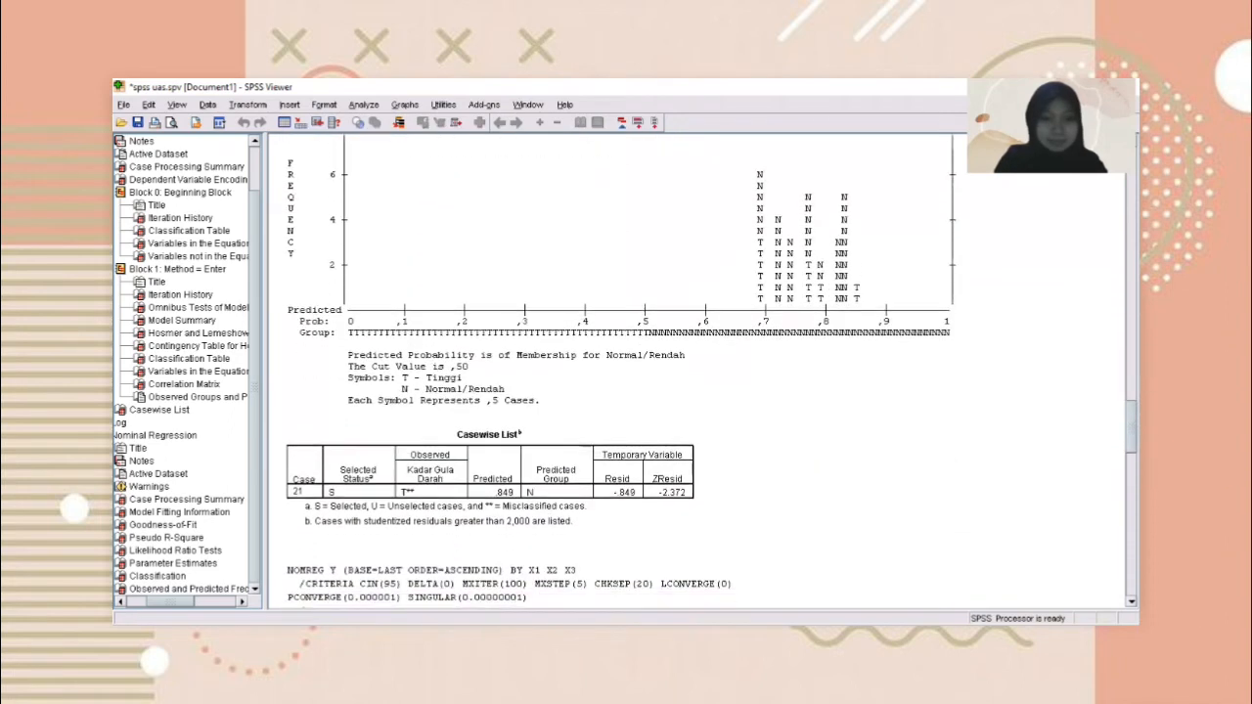
- Examine the Nominal Regression output, including goodness-of-fit, pseudo R-square, likelihood ratio tests, classification and predicted frequencies
scroll(699, 371, "down", 20)
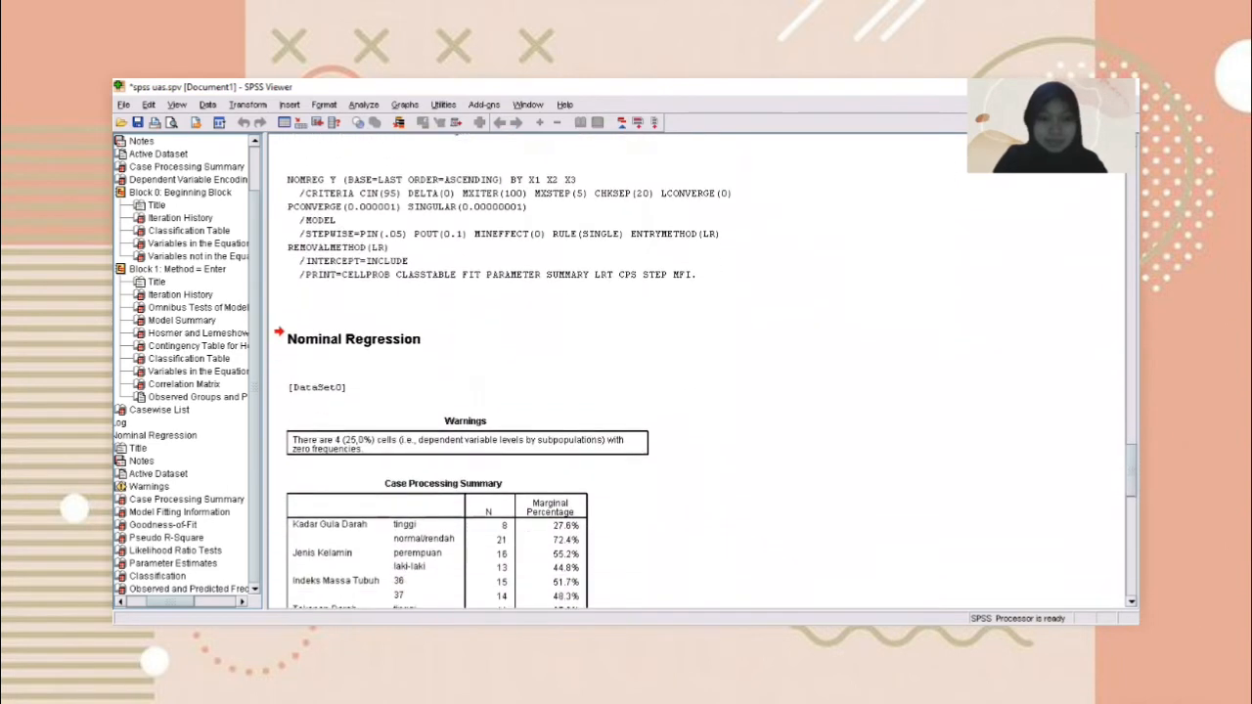
scroll(700, 372, "down", 20)
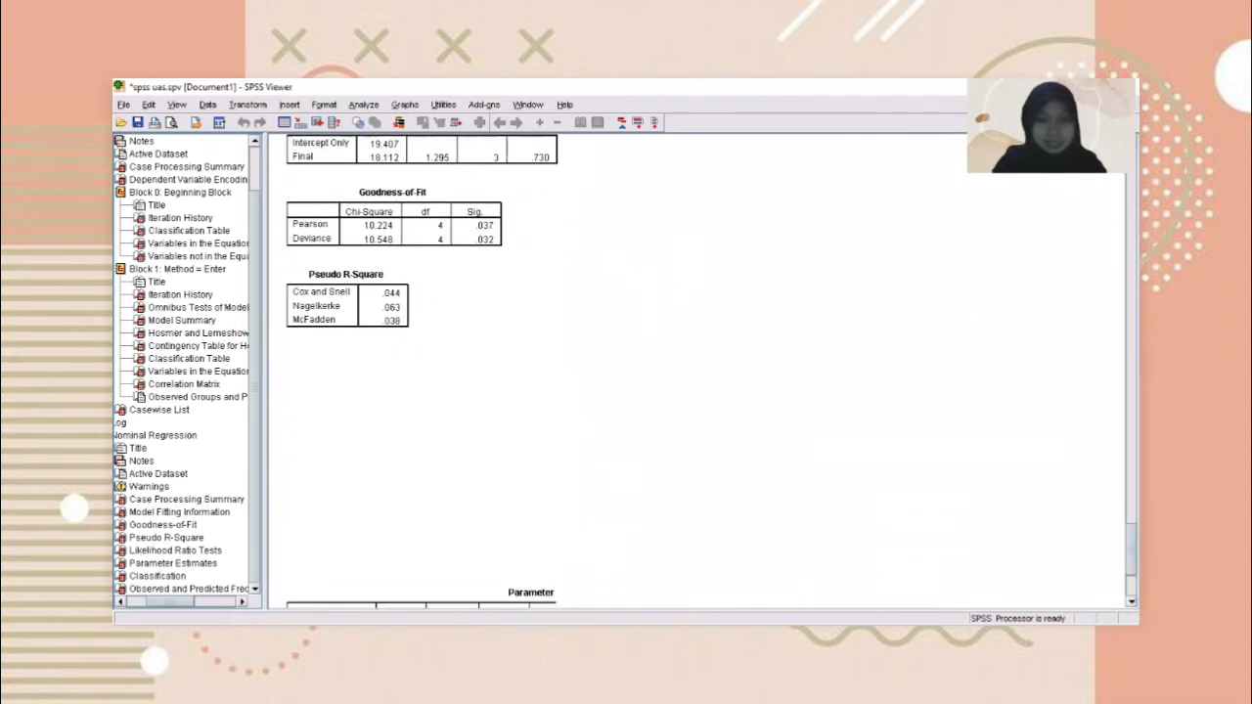
scroll(699, 372, "down", 15)
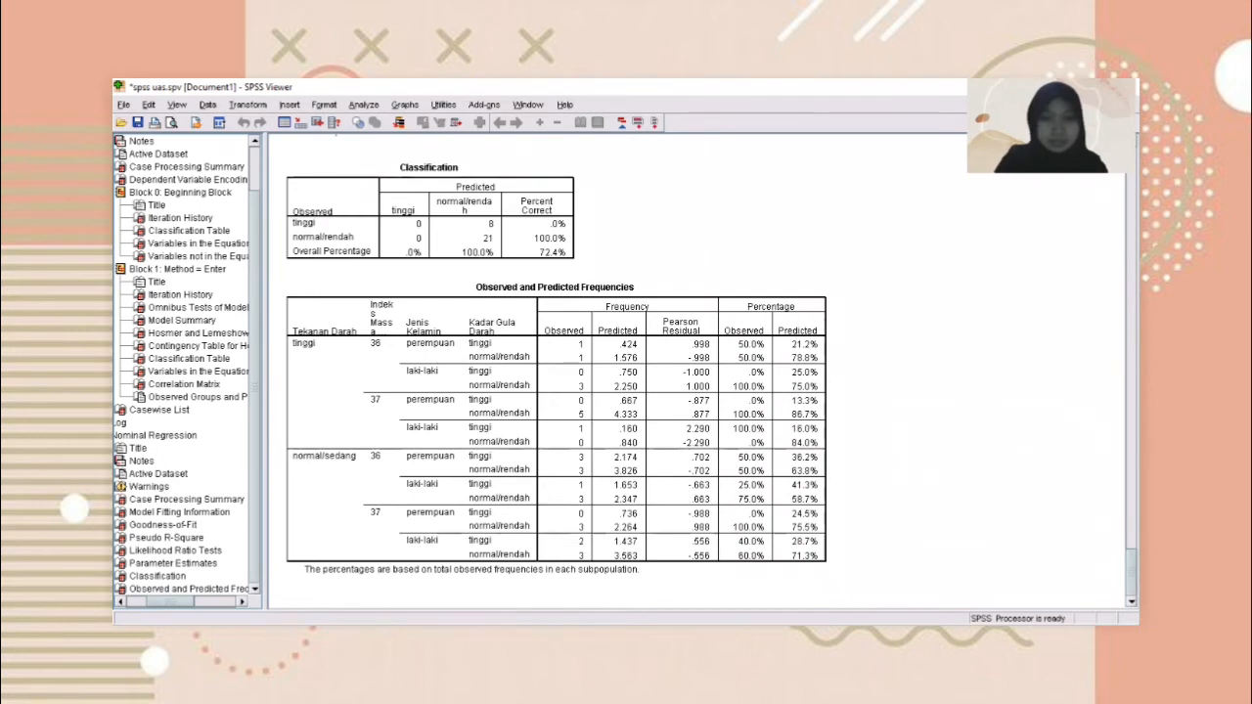
scroll(700, 372, "up", 20)
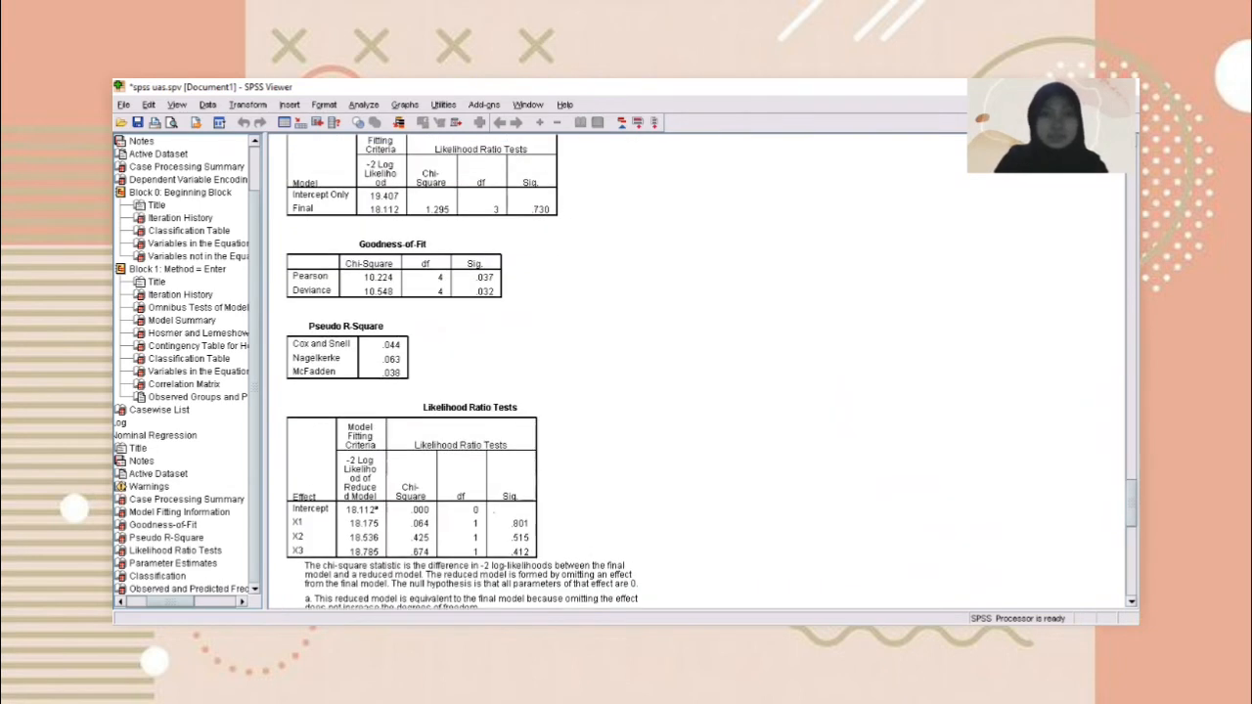